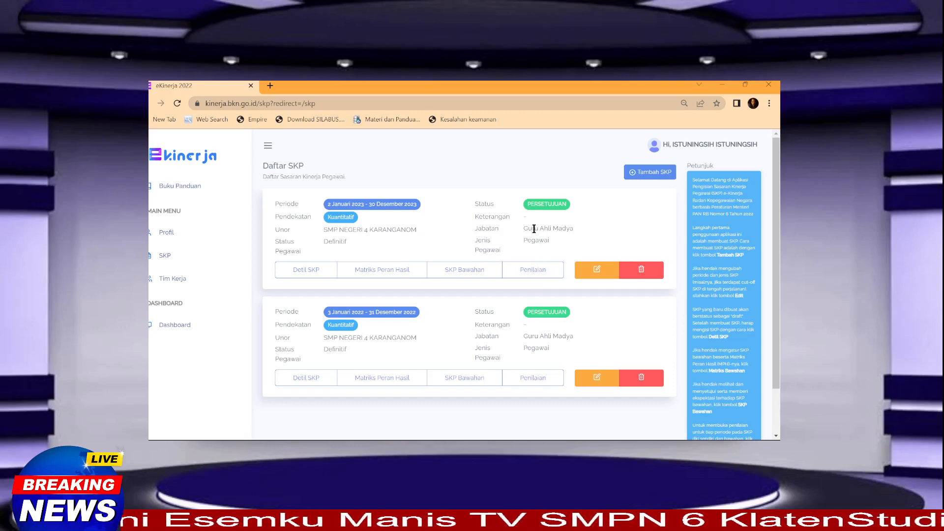
Step: Open the 2023 SKP's Penilaian page and scroll to its Januari and Februari periods
{"action": "left_click", "coordinate": [534, 273]}
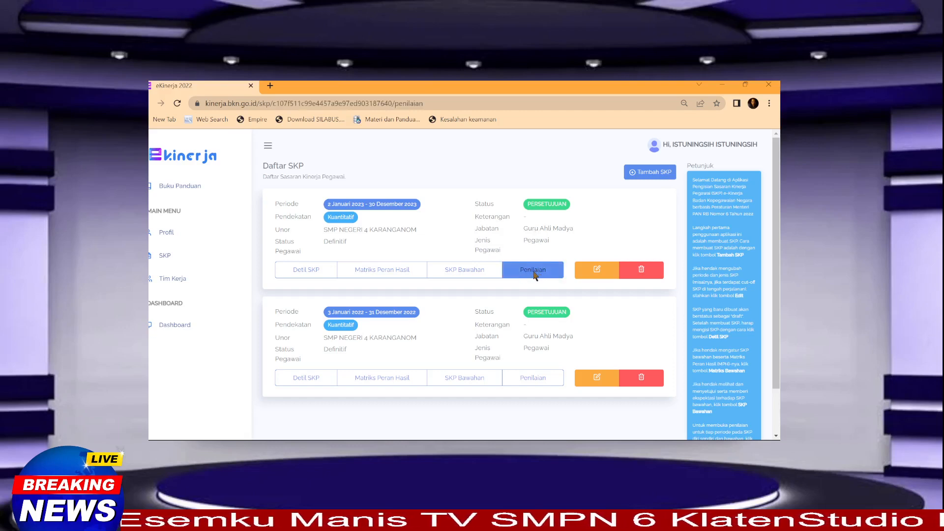
{"action": "scroll", "coordinate": [350, 293], "scroll_direction": "down", "scroll_amount": 3}
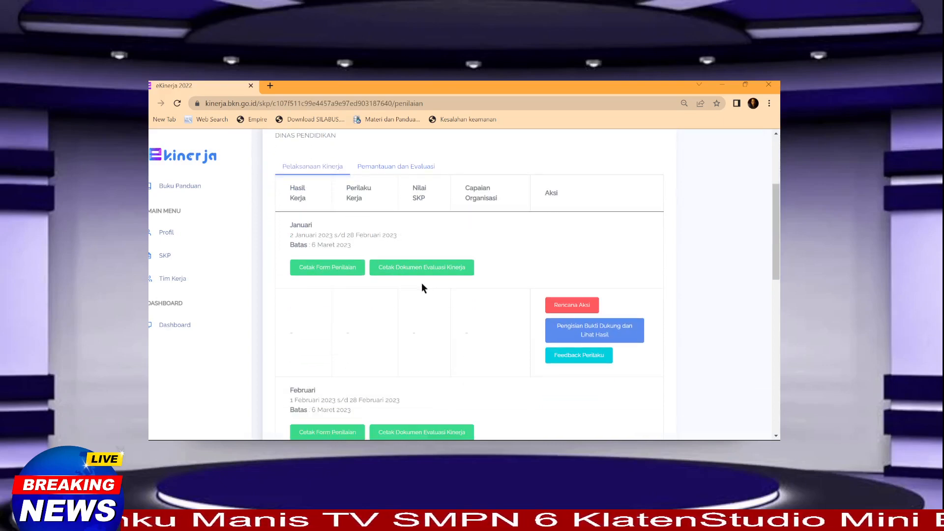
{"action": "scroll", "coordinate": [369, 268], "scroll_direction": "up", "scroll_amount": 1}
{"action": "scroll", "coordinate": [457, 287], "scroll_direction": "down", "scroll_amount": 2}
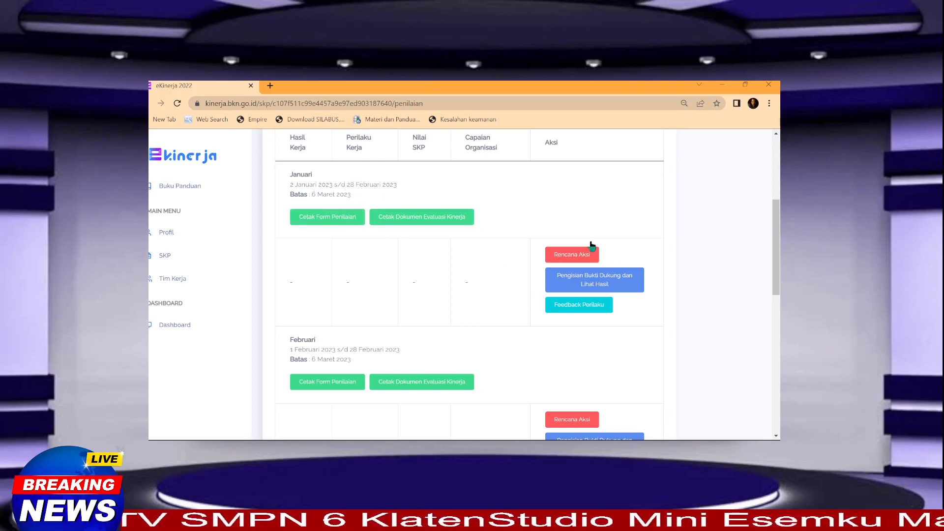
Step: Open January's Rencana Aksi page and review its five Rencana Hasil Kerja rows
{"action": "left_click", "coordinate": [572, 254]}
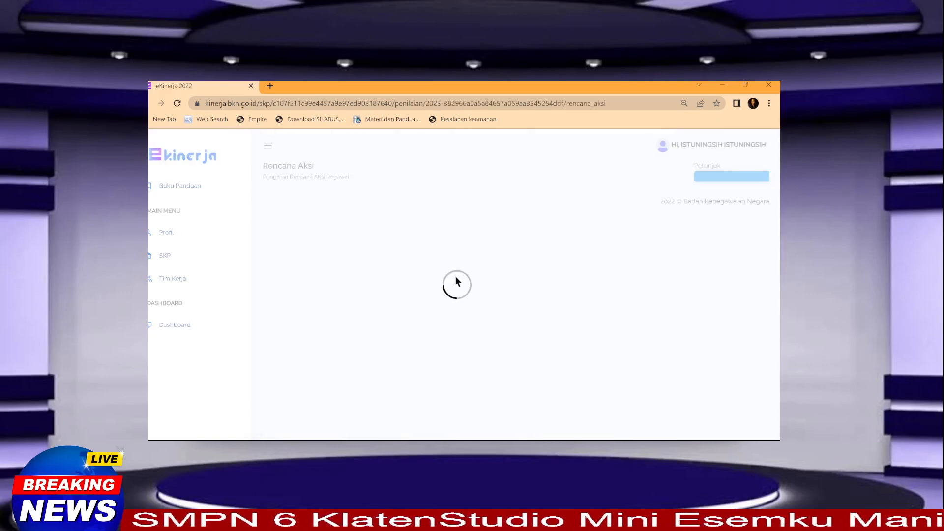
{"action": "scroll", "coordinate": [380, 295], "scroll_direction": "down", "scroll_amount": 2}
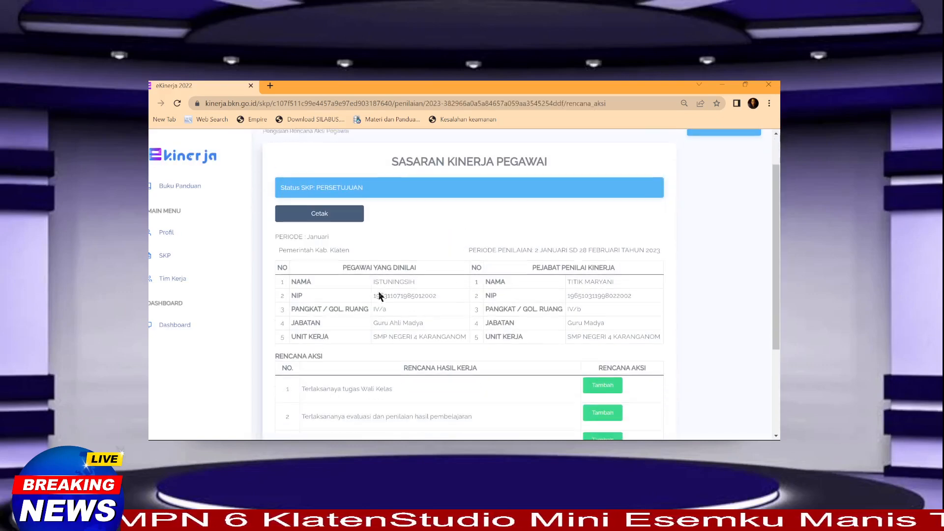
{"action": "scroll", "coordinate": [379, 295], "scroll_direction": "down", "scroll_amount": 3}
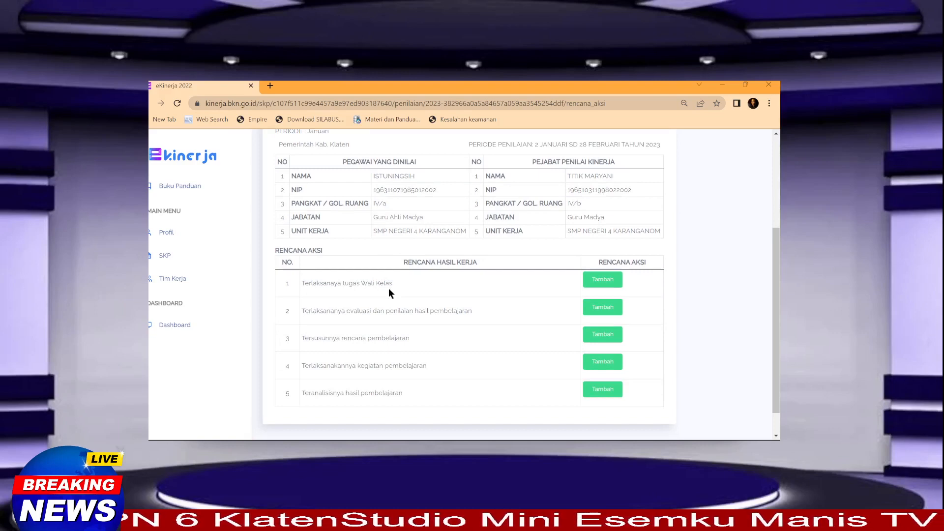
{"action": "scroll", "coordinate": [388, 293], "scroll_direction": "down", "scroll_amount": 1}
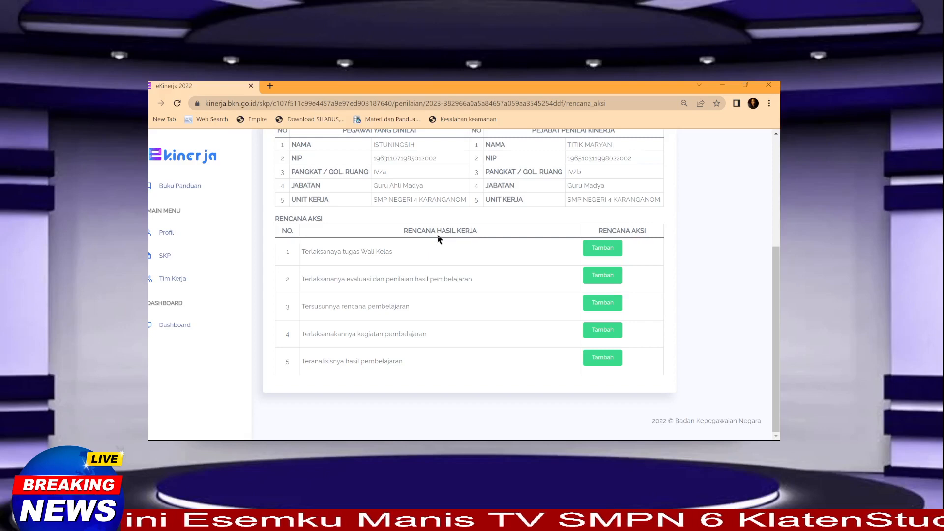
{"action": "scroll", "coordinate": [408, 283], "scroll_direction": "up", "scroll_amount": 1}
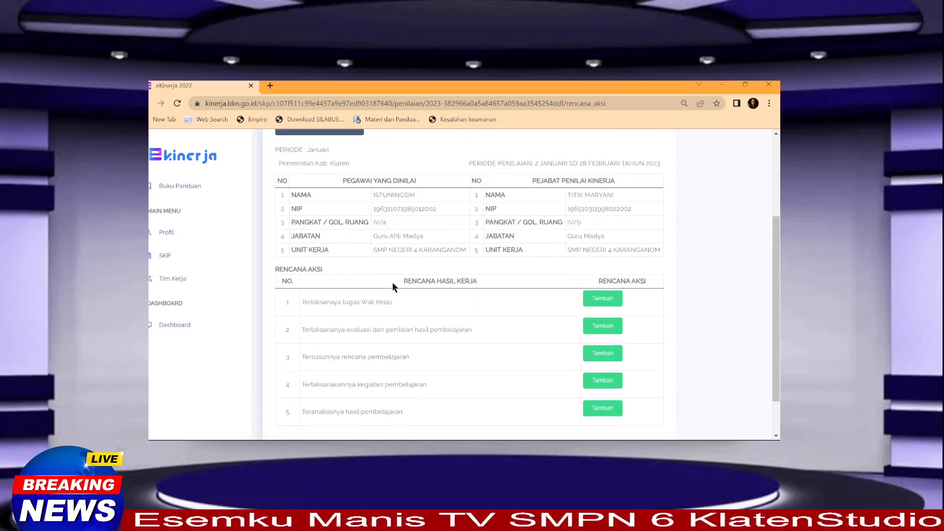
{"action": "scroll", "coordinate": [391, 282], "scroll_direction": "up", "scroll_amount": 1}
{"action": "scroll", "coordinate": [391, 282], "scroll_direction": "down", "scroll_amount": 1}
{"action": "scroll", "coordinate": [384, 283], "scroll_direction": "up", "scroll_amount": 3}
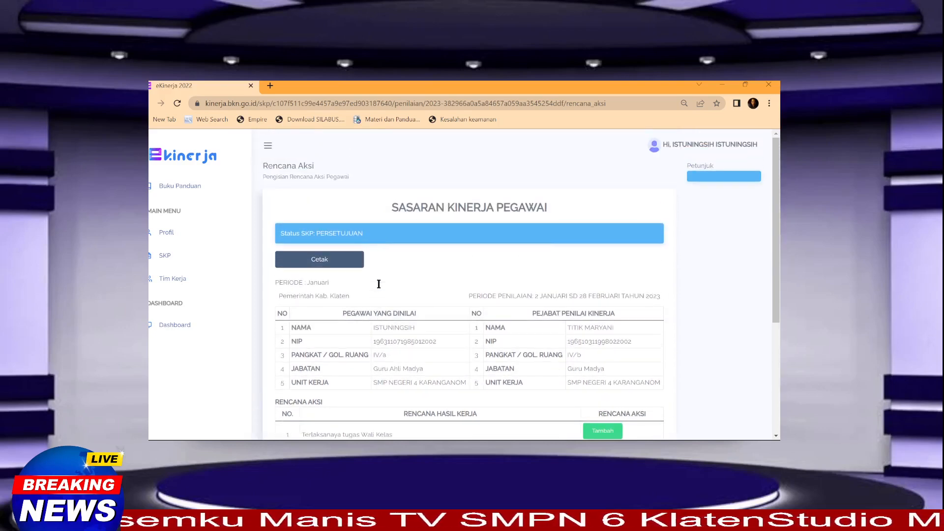
{"action": "scroll", "coordinate": [383, 283], "scroll_direction": "down", "scroll_amount": 4}
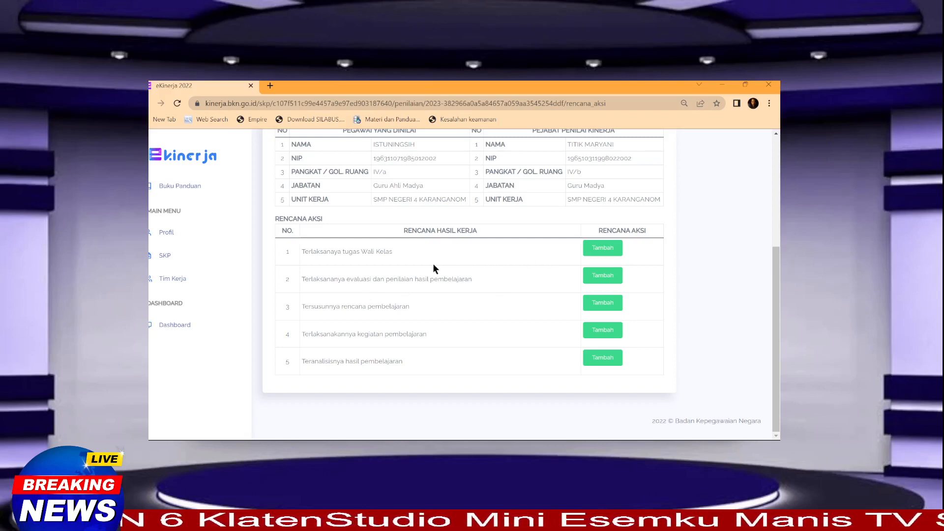
{"action": "scroll", "coordinate": [324, 262], "scroll_direction": "up", "scroll_amount": 2}
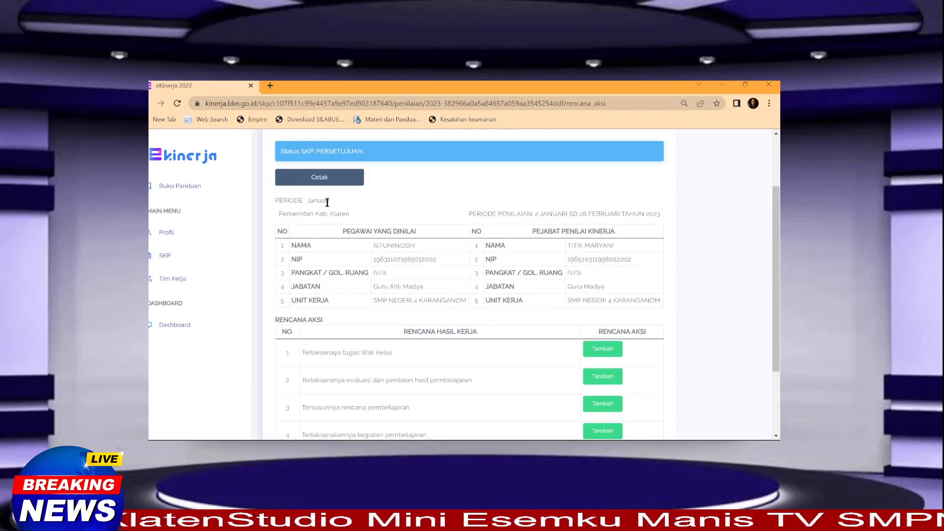
{"action": "scroll", "coordinate": [397, 282], "scroll_direction": "down", "scroll_amount": 2}
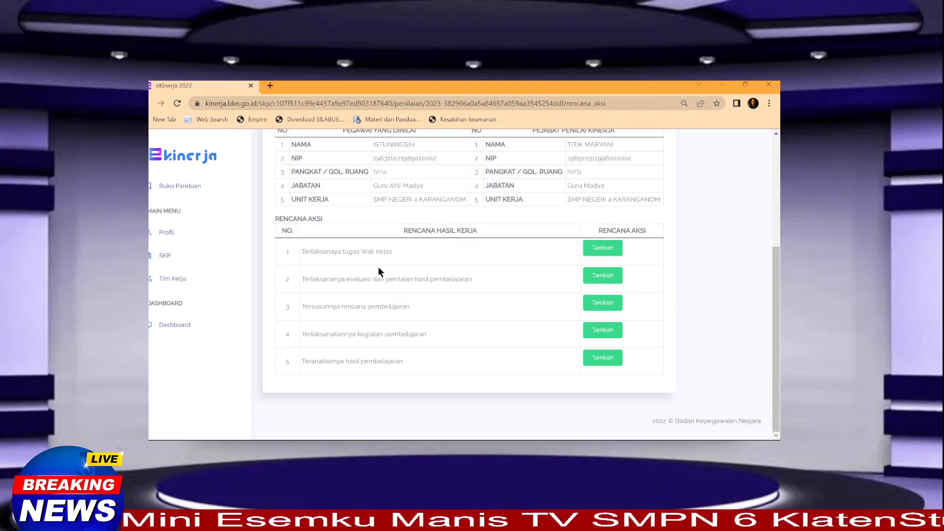
{"action": "scroll", "coordinate": [379, 271], "scroll_direction": "up", "scroll_amount": 1}
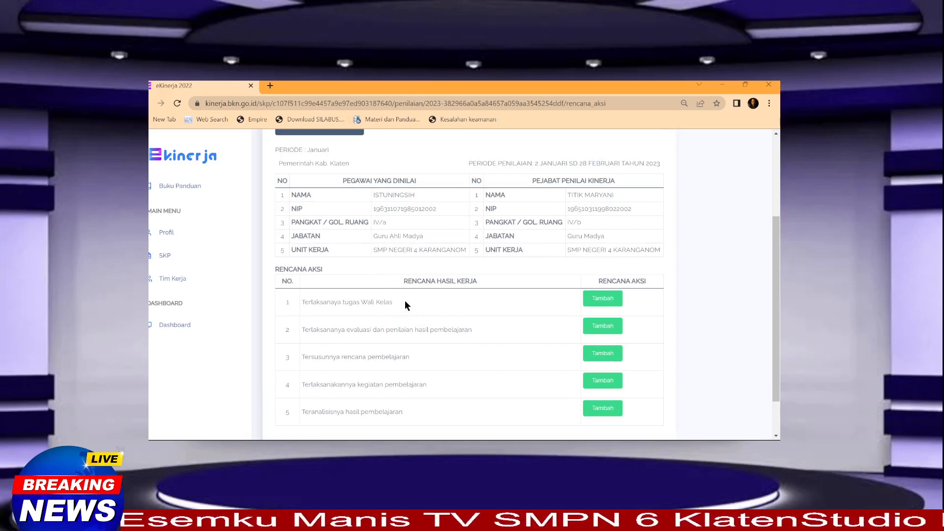
{"action": "scroll", "coordinate": [423, 306], "scroll_direction": "down", "scroll_amount": 1}
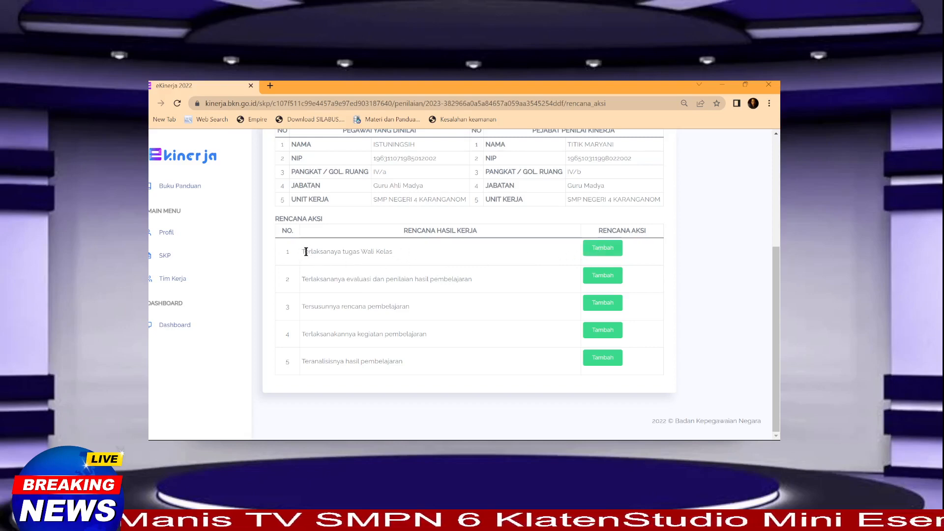
Step: Add the action 'Melaksanakan tugas Wali Kelas' under the first work result
{"action": "left_click_drag", "start_coordinate": [303, 251], "coordinate": [392, 250]}
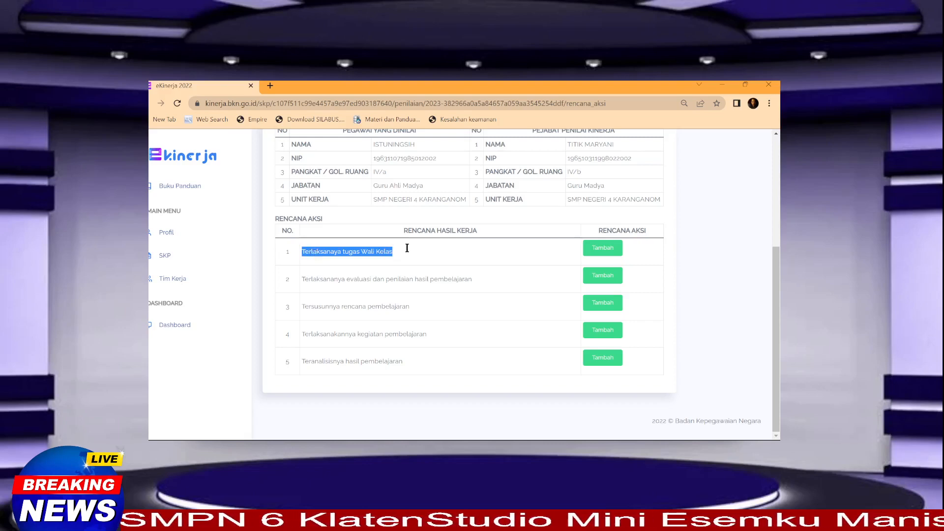
{"action": "left_click", "coordinate": [595, 248]}
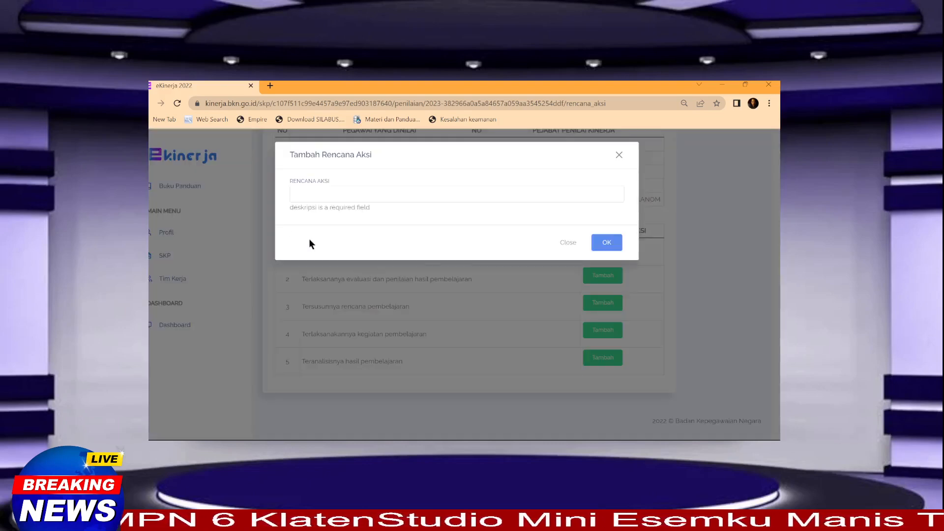
{"action": "left_click", "coordinate": [302, 192]}
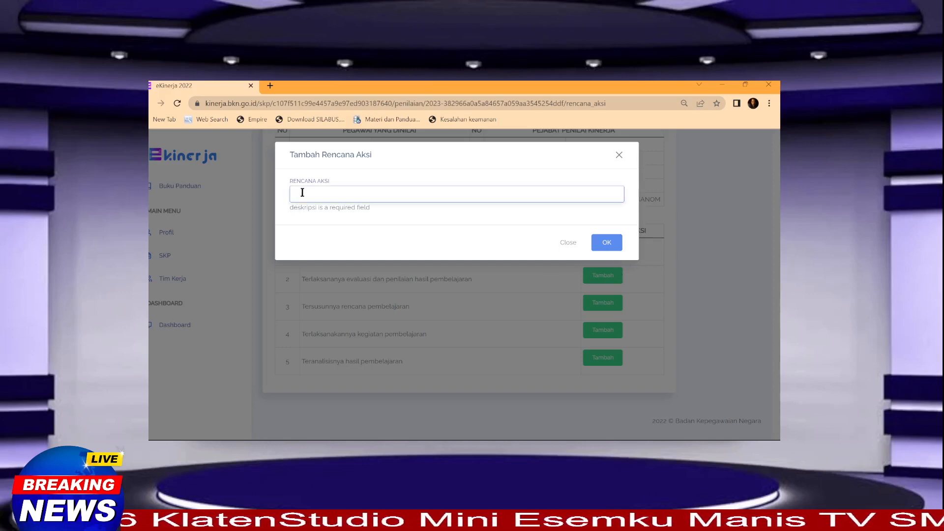
{"action": "type", "text": "Terlaksanaya tugas Wali Kelas"}
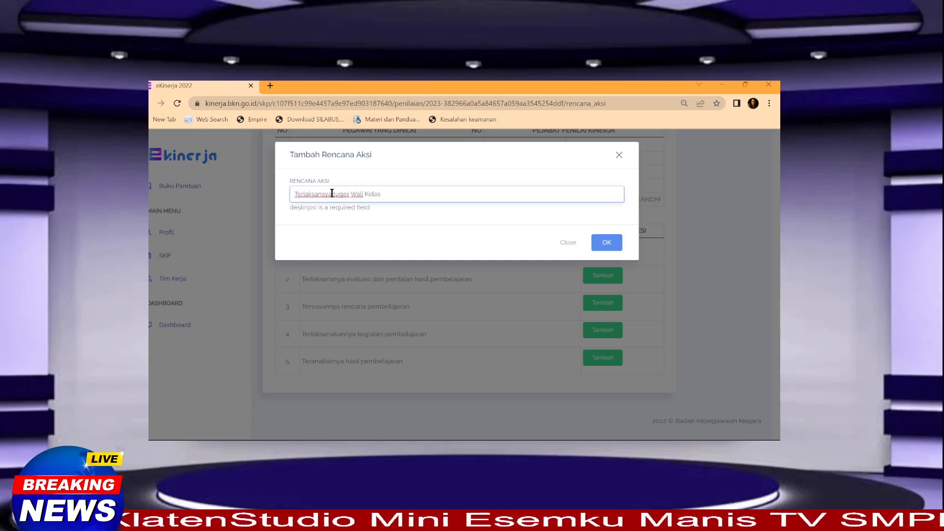
{"action": "left_click_drag", "start_coordinate": [331, 193], "coordinate": [290, 199]}
{"action": "type", "text": "Melaksanak"}
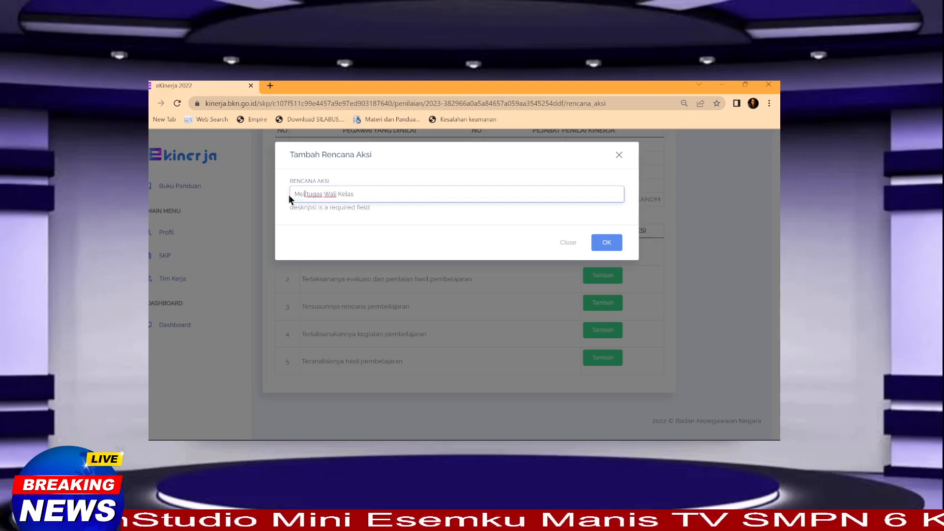
{"action": "type", "text": "an"}
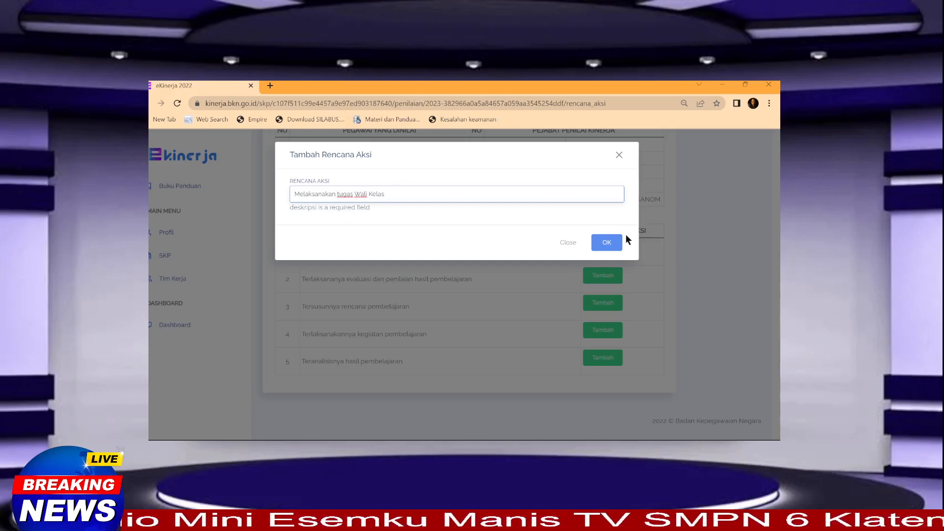
{"action": "left_click", "coordinate": [609, 243]}
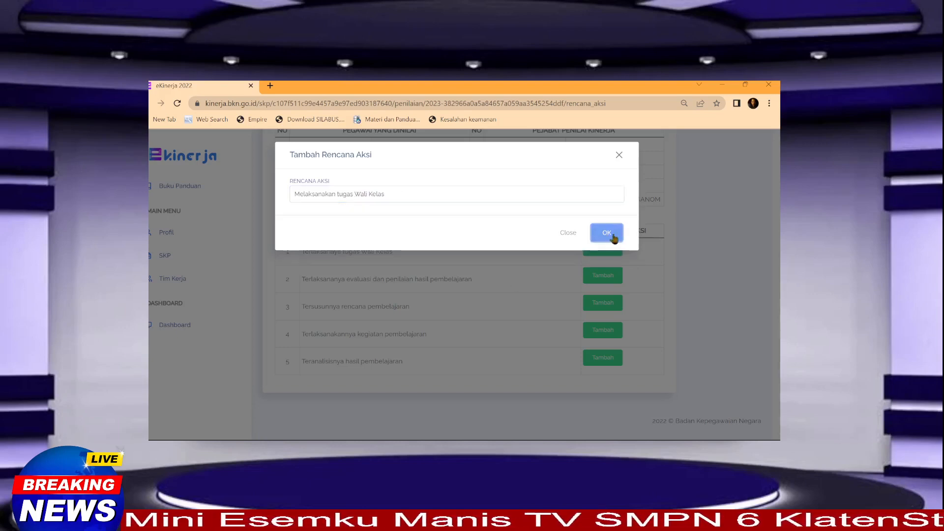
{"action": "left_click", "coordinate": [607, 234]}
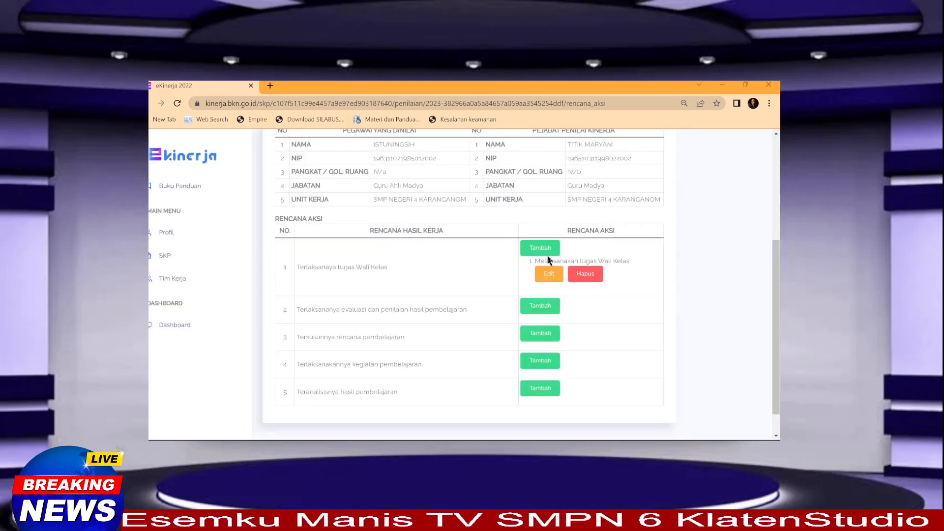
{"action": "scroll", "coordinate": [443, 276], "scroll_direction": "down", "scroll_amount": 1}
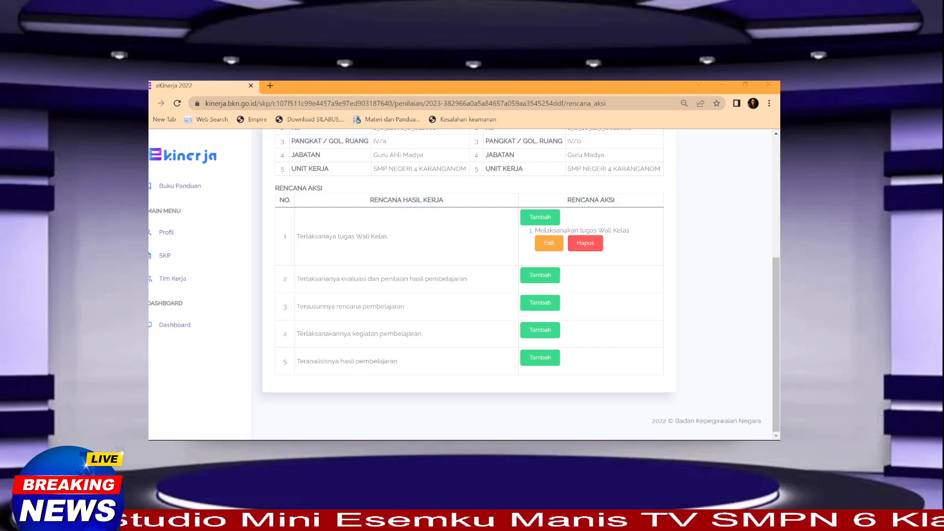
Step: Open the add-action form for the second work result, then dismiss it unsaved
{"action": "left_click", "coordinate": [543, 278]}
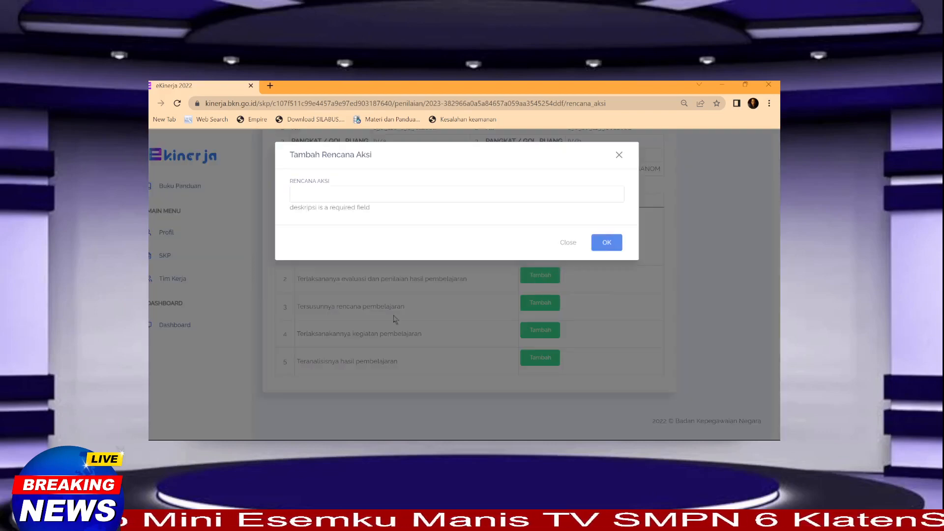
{"action": "left_click", "coordinate": [295, 194]}
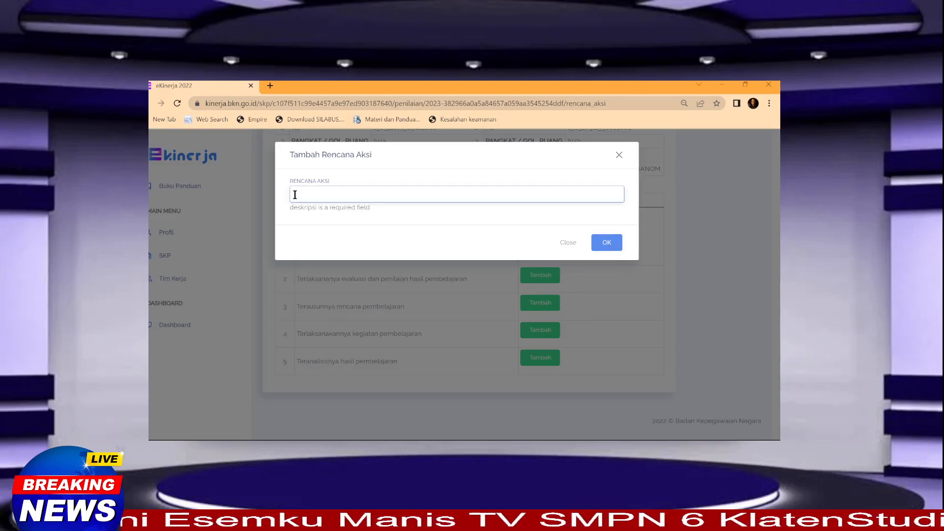
{"action": "left_click", "coordinate": [628, 303]}
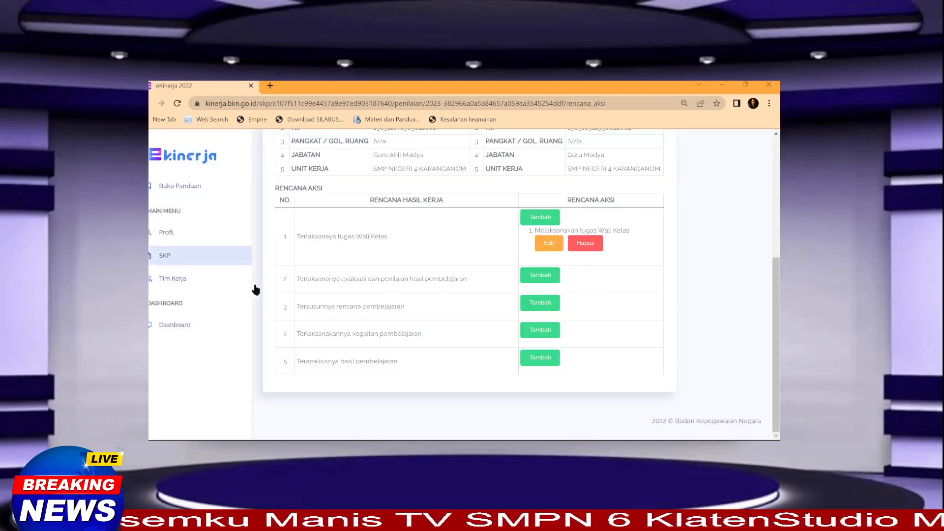
{"action": "scroll", "coordinate": [276, 300], "scroll_direction": "up", "scroll_amount": 3}
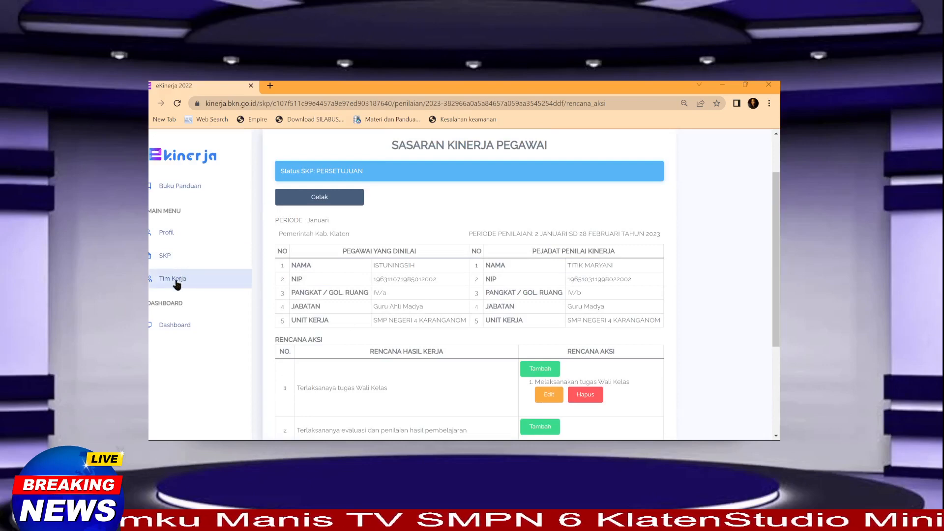
{"action": "scroll", "coordinate": [211, 290], "scroll_direction": "up", "scroll_amount": 1}
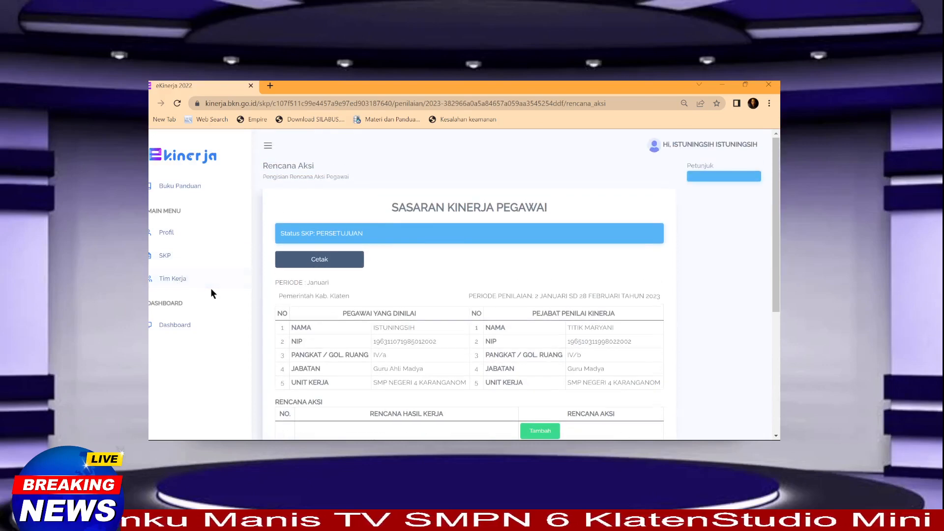
Step: Go through the SKP list and 2023 SKP details to the 2023 Penilaian page
{"action": "left_click", "coordinate": [172, 258]}
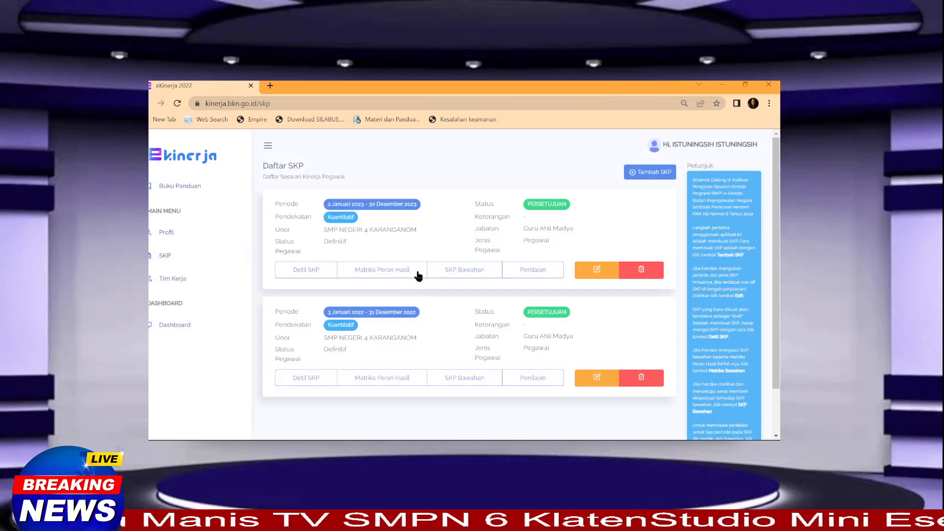
{"action": "left_click", "coordinate": [306, 269]}
{"action": "scroll", "coordinate": [422, 330], "scroll_direction": "down", "scroll_amount": 5}
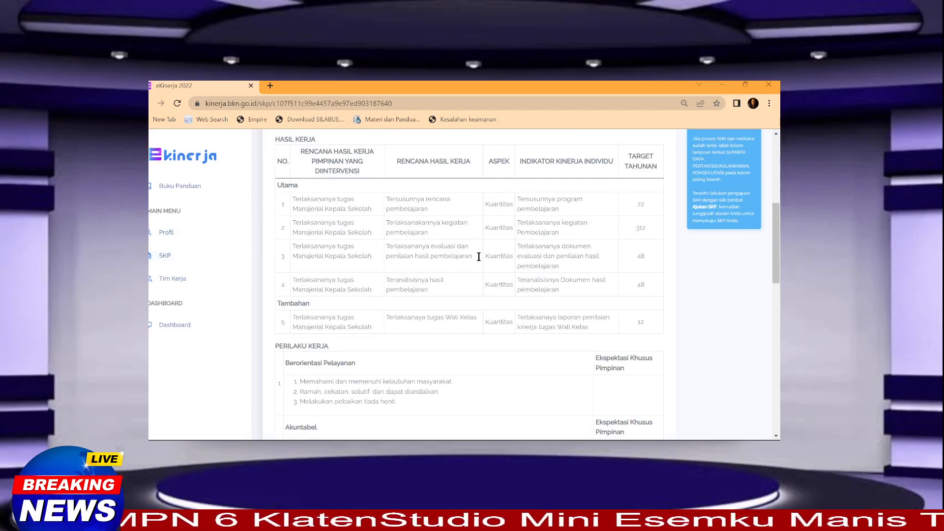
{"action": "left_click", "coordinate": [175, 263]}
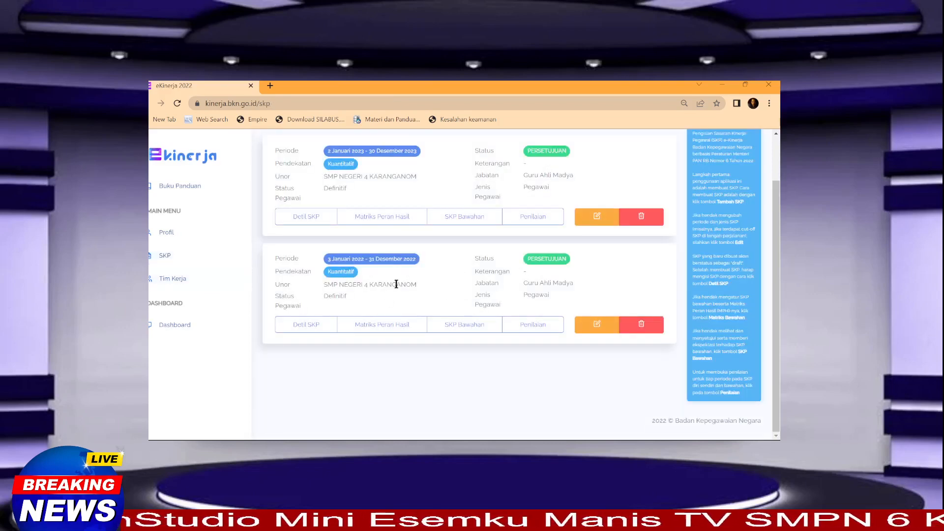
{"action": "left_click", "coordinate": [382, 216]}
{"action": "left_click", "coordinate": [524, 224]}
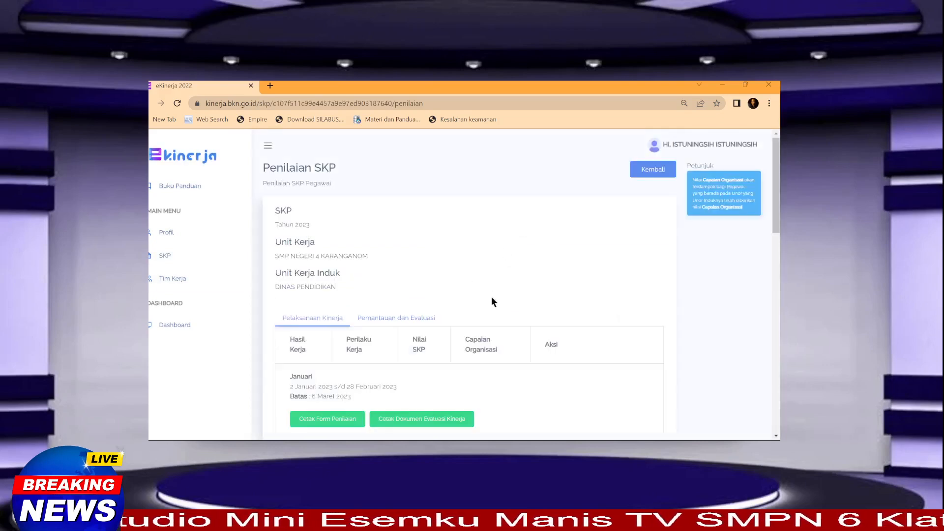
Step: Open January's Rencana Aksi page and bring up the Tambah Rencana Aksi form for row 2
{"action": "scroll", "coordinate": [484, 337], "scroll_direction": "down", "scroll_amount": 3}
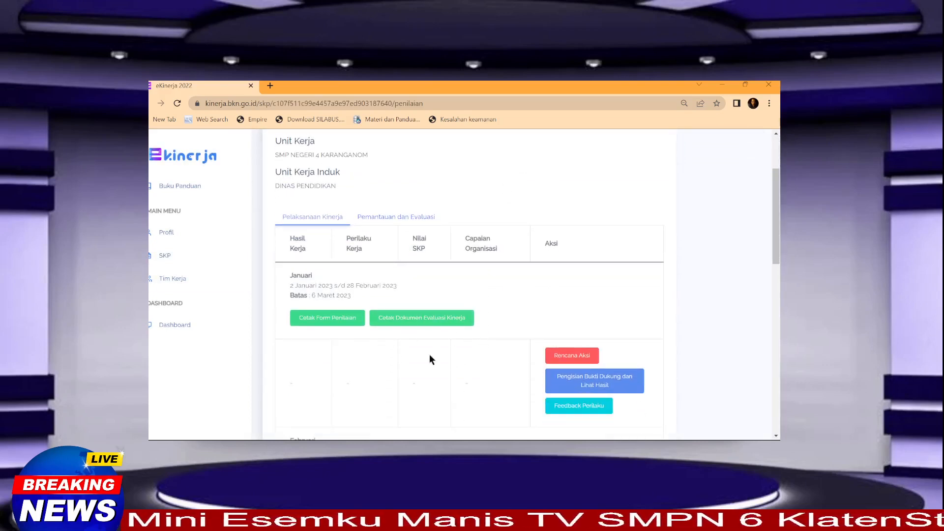
{"action": "scroll", "coordinate": [384, 320], "scroll_direction": "down", "scroll_amount": 1}
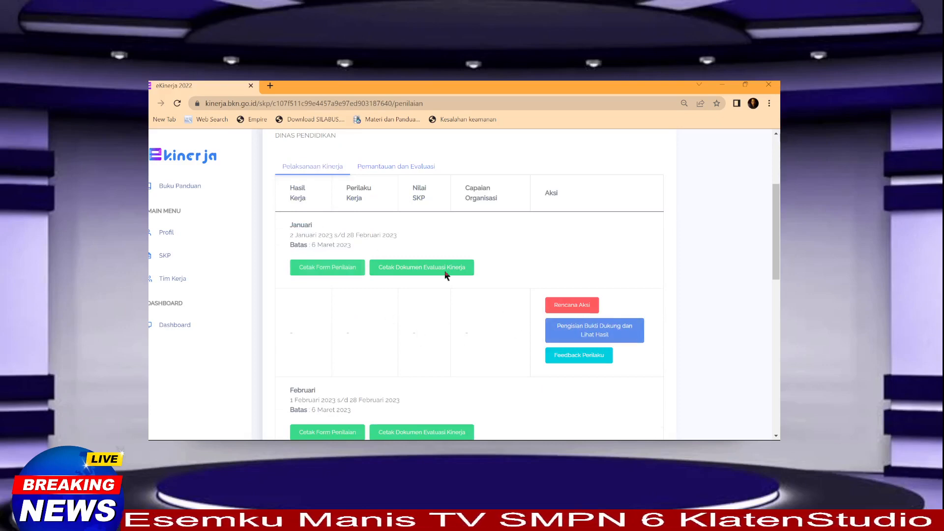
{"action": "left_click", "coordinate": [557, 309]}
{"action": "scroll", "coordinate": [401, 334], "scroll_direction": "down", "scroll_amount": 3}
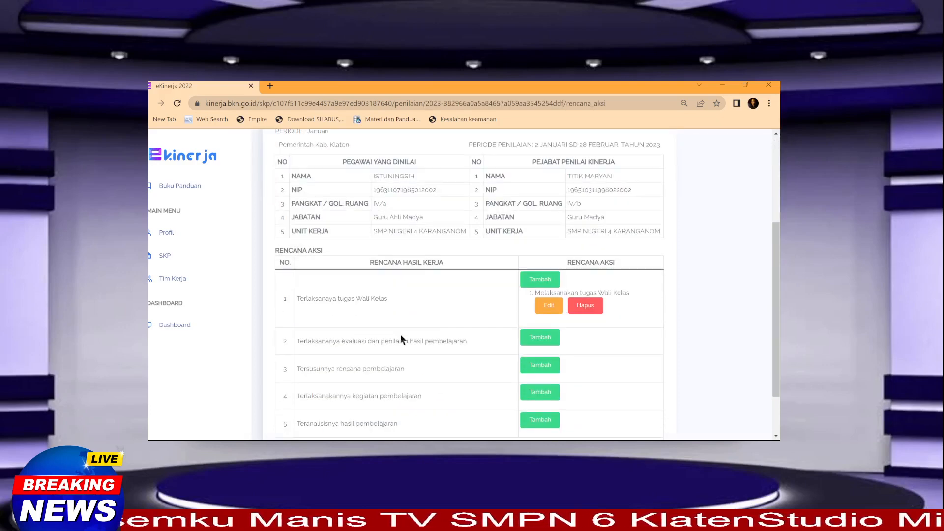
{"action": "scroll", "coordinate": [433, 330], "scroll_direction": "down", "scroll_amount": 1}
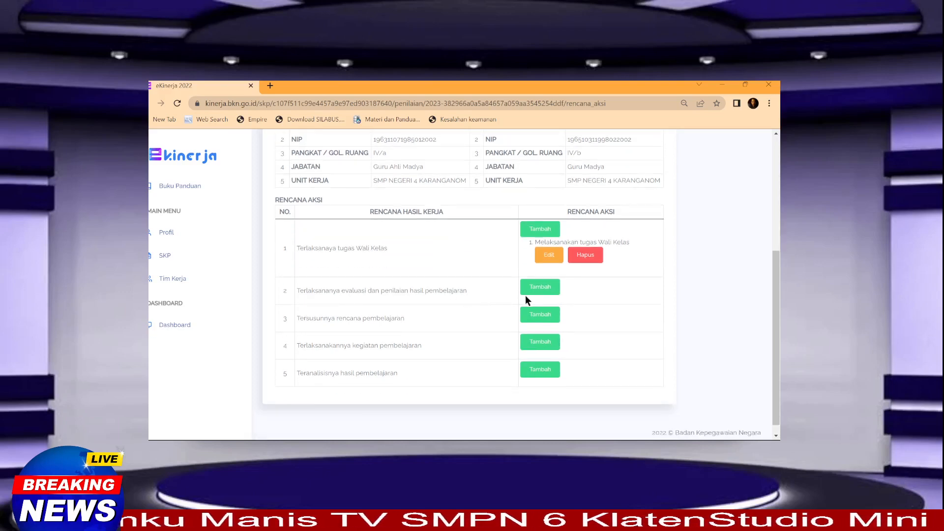
{"action": "left_click", "coordinate": [543, 292]}
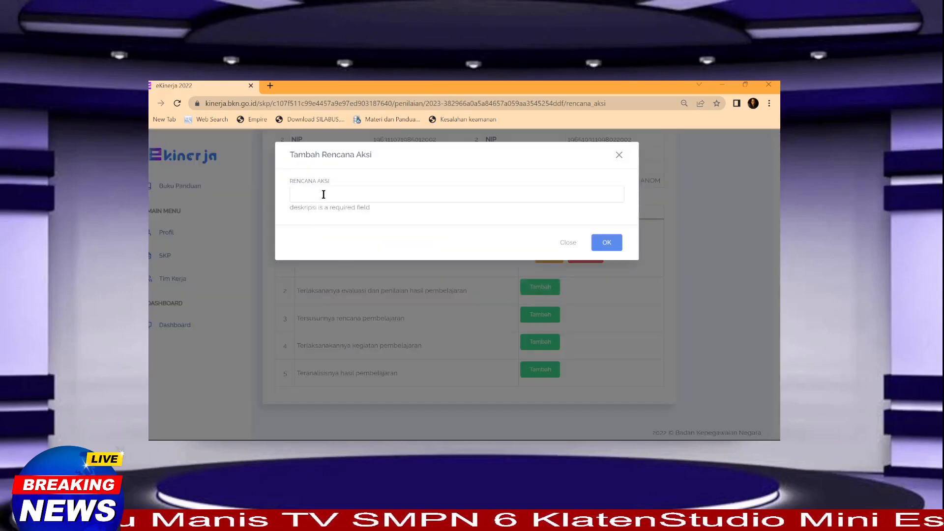
Step: Save 'Melaksanakan evaluasi dan penilaian hasil pembelajaran' as the second work result's action
{"action": "left_click", "coordinate": [309, 305]}
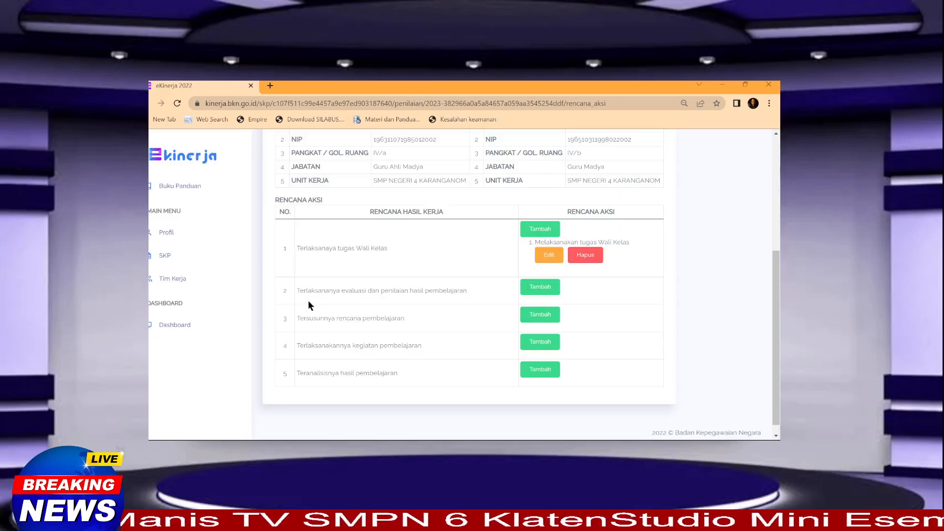
{"action": "left_click_drag", "start_coordinate": [297, 290], "coordinate": [475, 298]}
{"action": "key", "text": "ctrl+c"}
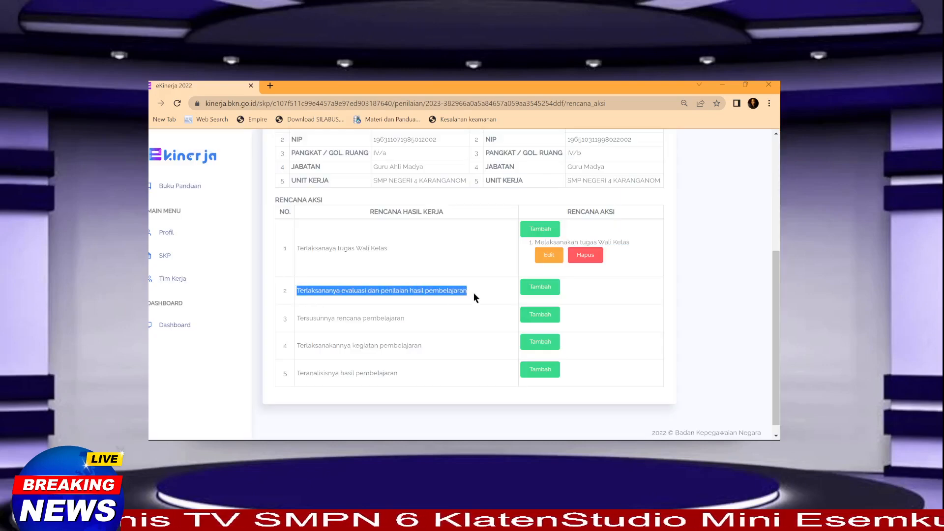
{"action": "left_click", "coordinate": [527, 294]}
{"action": "left_click", "coordinate": [357, 191]}
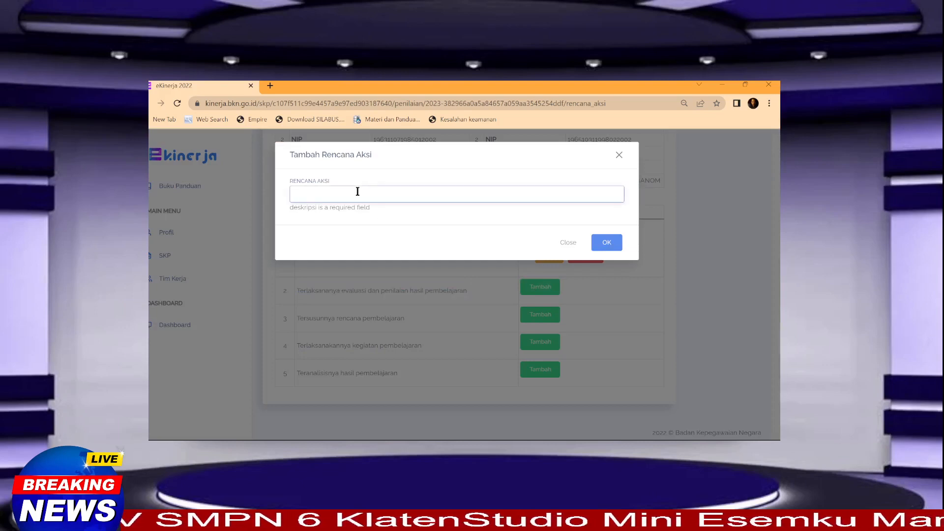
{"action": "key", "text": "ctrl+v"}
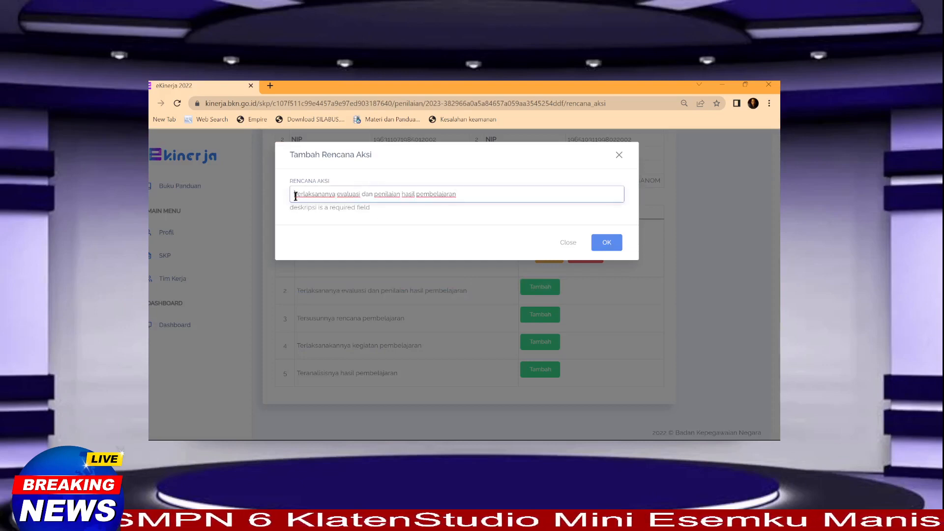
{"action": "left_click_drag", "start_coordinate": [295, 196], "coordinate": [336, 198]}
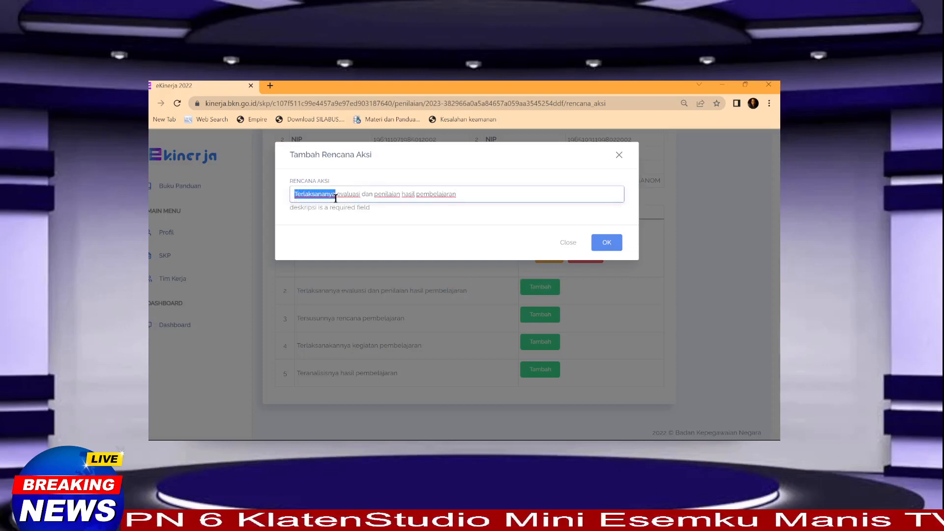
{"action": "type", "text": "Melaksanak"}
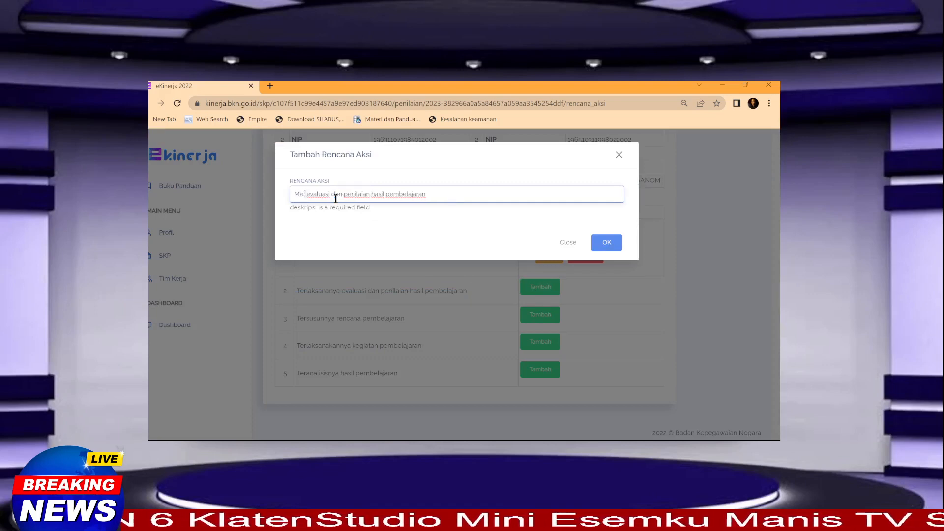
{"action": "type", "text": "an"}
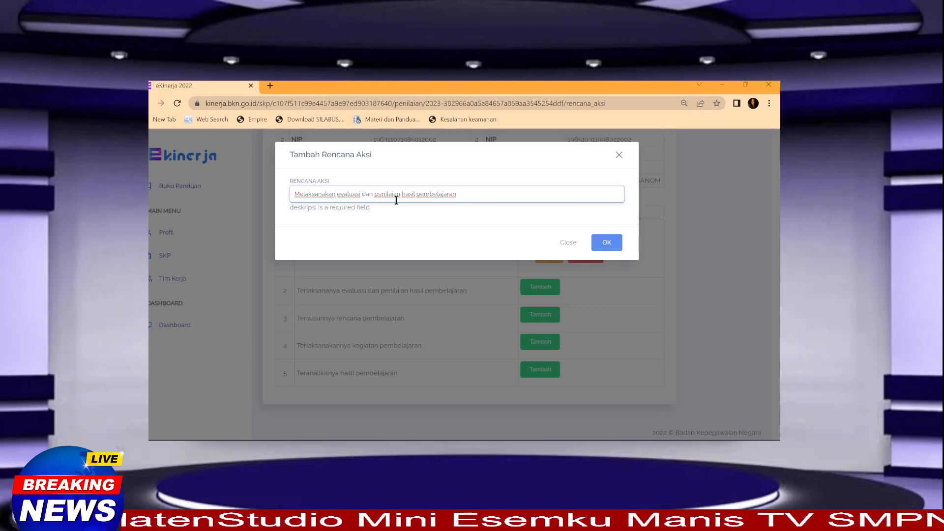
{"action": "left_click", "coordinate": [606, 242]}
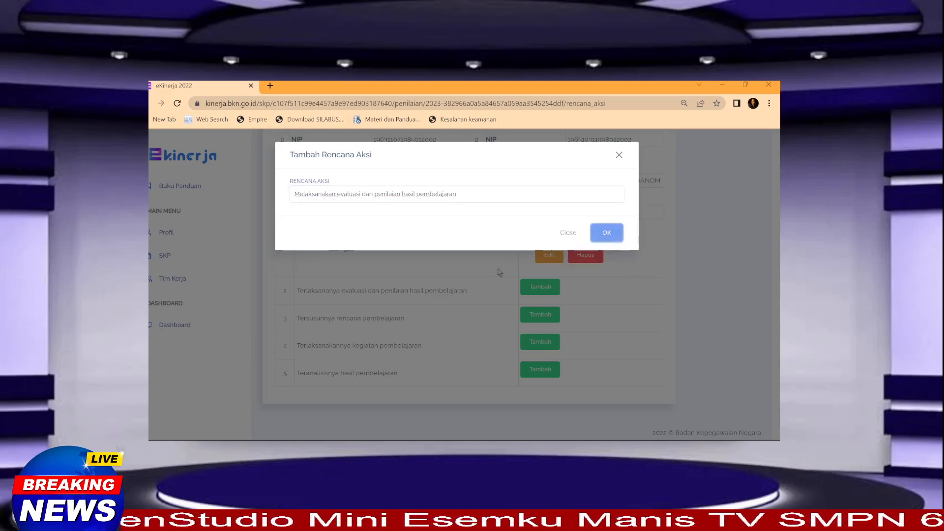
{"action": "left_click", "coordinate": [607, 233]}
{"action": "scroll", "coordinate": [497, 330], "scroll_direction": "down", "scroll_amount": 1}
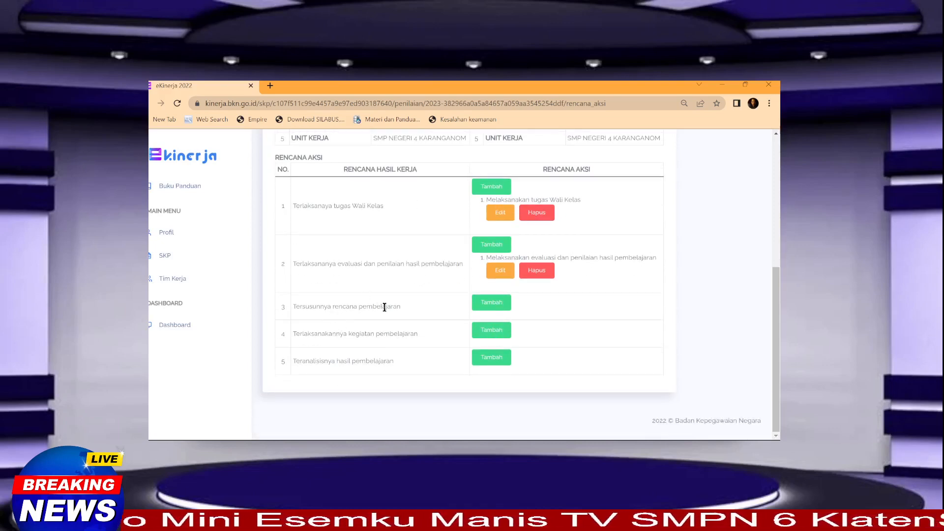
Step: Open the 2023 SKP details and review the Hasil Kerja targets 72, 312, 48, 48 and 12
{"action": "left_click", "coordinate": [162, 257]}
{"action": "left_click", "coordinate": [333, 227]}
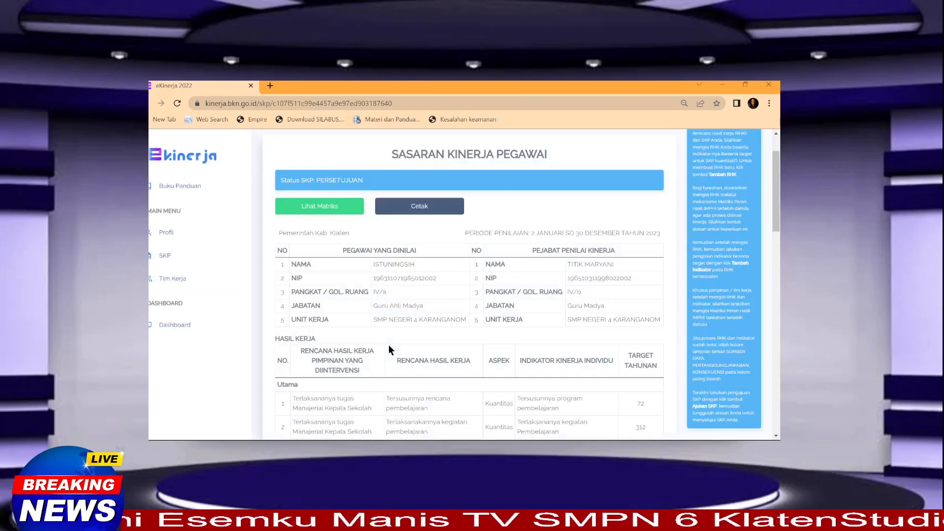
{"action": "scroll", "coordinate": [389, 344], "scroll_direction": "down", "scroll_amount": 3}
{"action": "scroll", "coordinate": [389, 344], "scroll_direction": "down", "scroll_amount": 2}
{"action": "scroll", "coordinate": [381, 344], "scroll_direction": "up", "scroll_amount": 1}
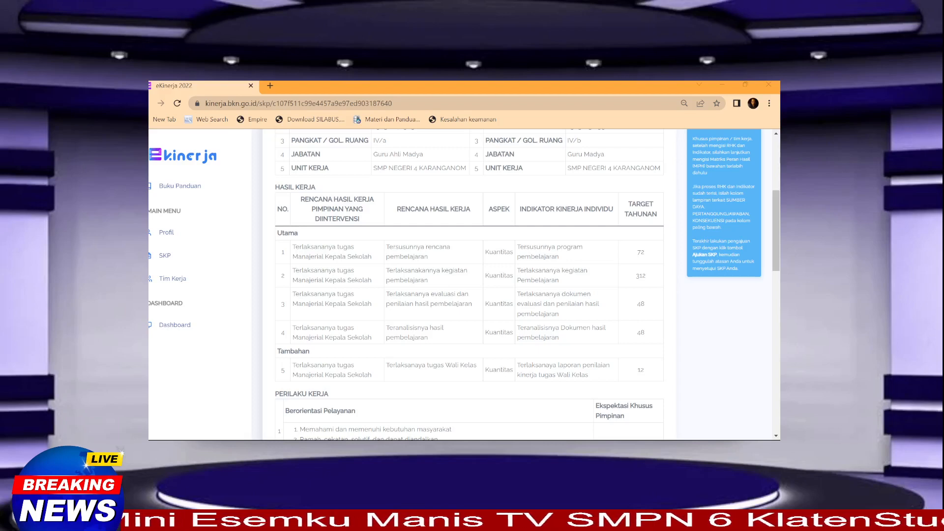
Step: Go from the SKP list through the 2023 Penilaian page to January's Rencana Aksi table
{"action": "left_click", "coordinate": [165, 255]}
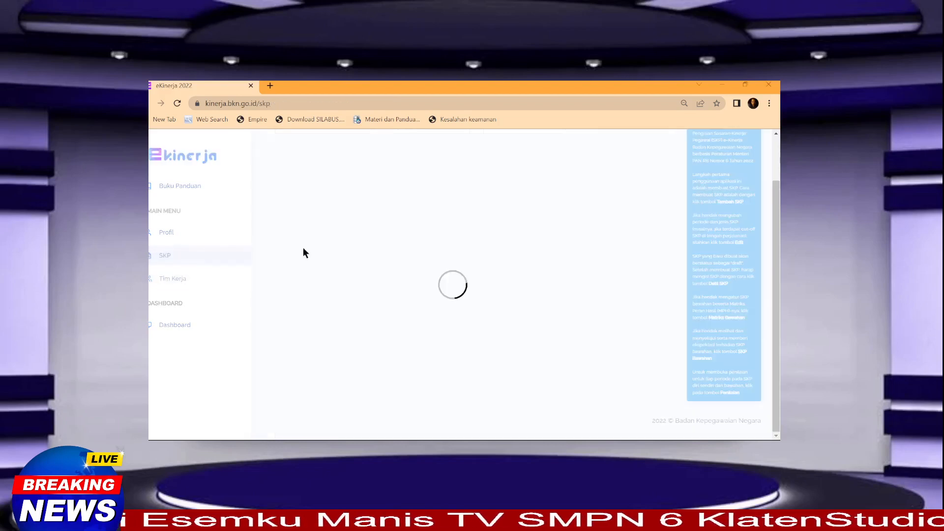
{"action": "left_click", "coordinate": [541, 219]}
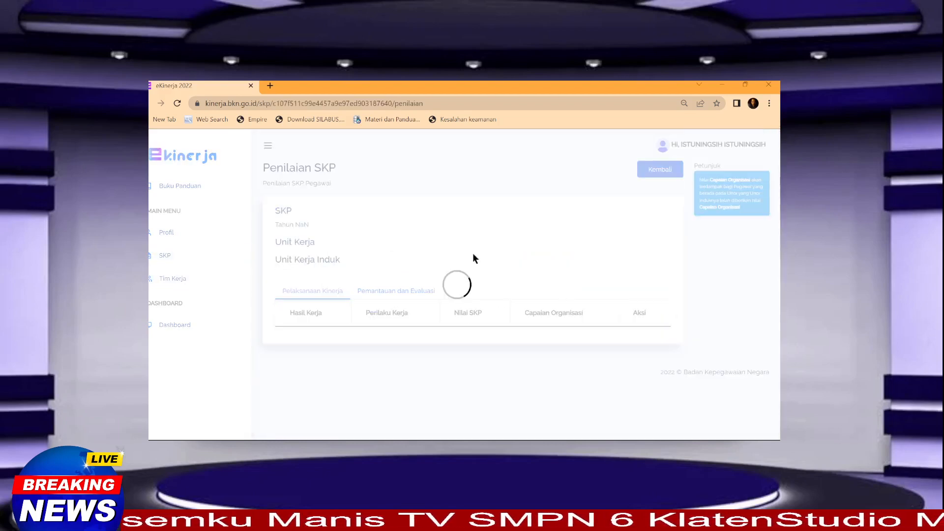
{"action": "scroll", "coordinate": [459, 352], "scroll_direction": "down", "scroll_amount": 5}
{"action": "left_click", "coordinate": [563, 313]}
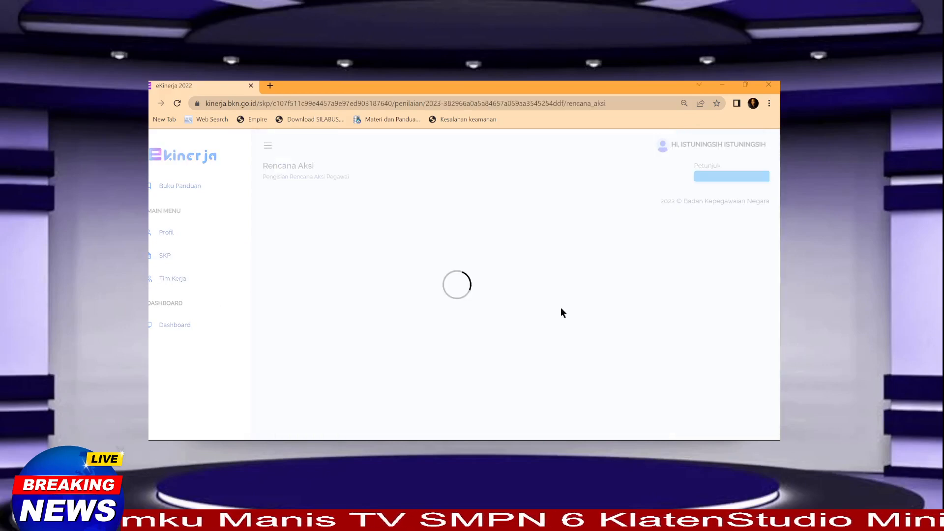
{"action": "scroll", "coordinate": [507, 338], "scroll_direction": "down", "scroll_amount": 8}
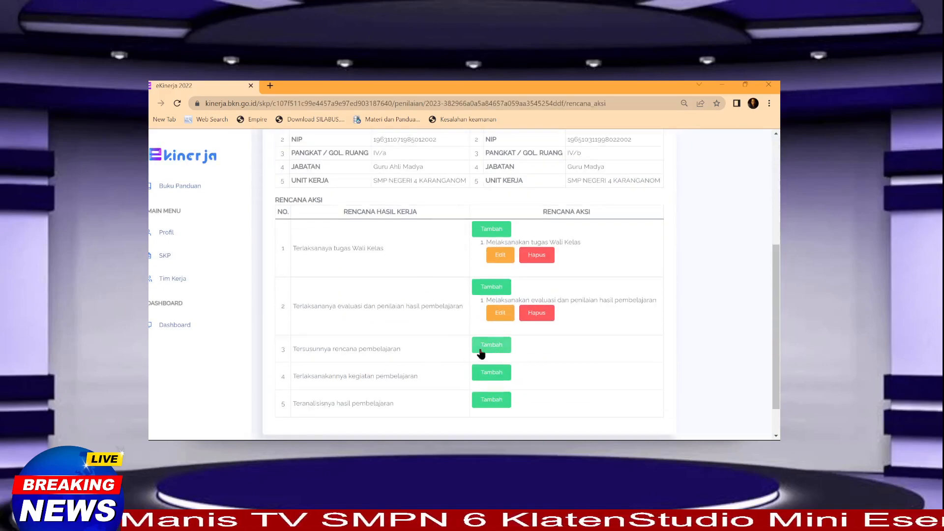
{"action": "scroll", "coordinate": [400, 349], "scroll_direction": "down", "scroll_amount": 2}
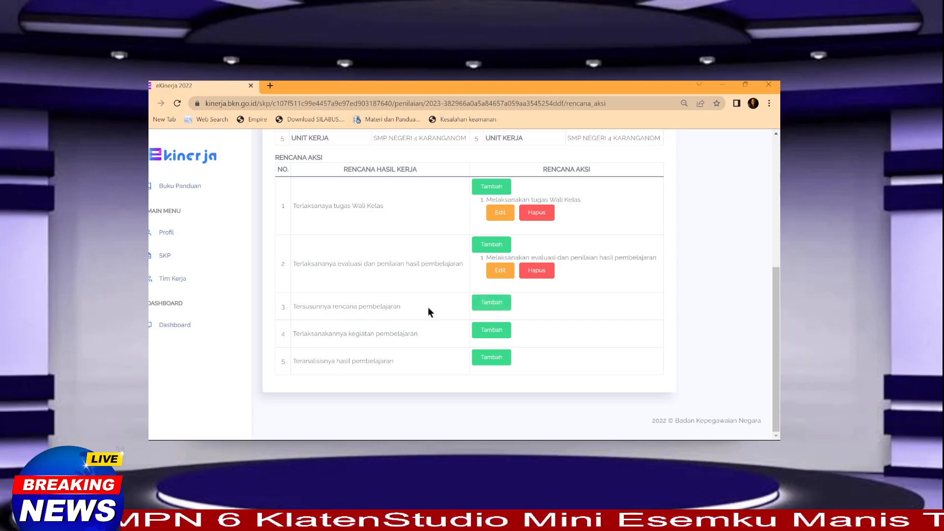
Step: Save 'Menyusun rencana pembelajaran' as row 3's action, adapted from the copied work result text
{"action": "left_click", "coordinate": [492, 308]}
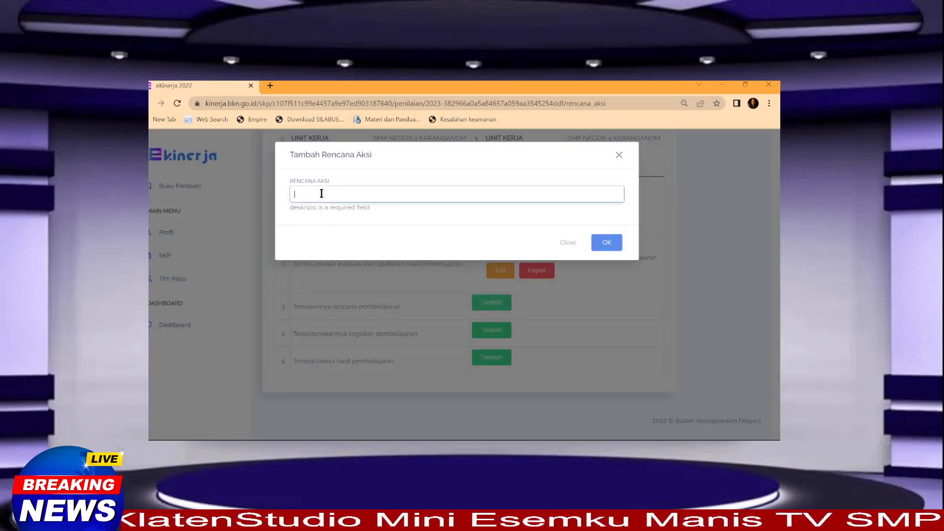
{"action": "left_click", "coordinate": [303, 306]}
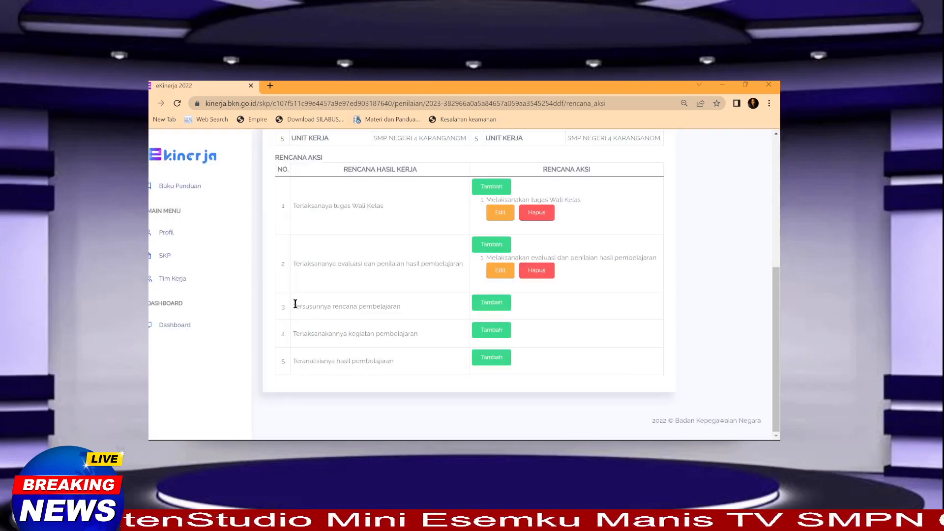
{"action": "left_click_drag", "start_coordinate": [294, 306], "coordinate": [363, 310]}
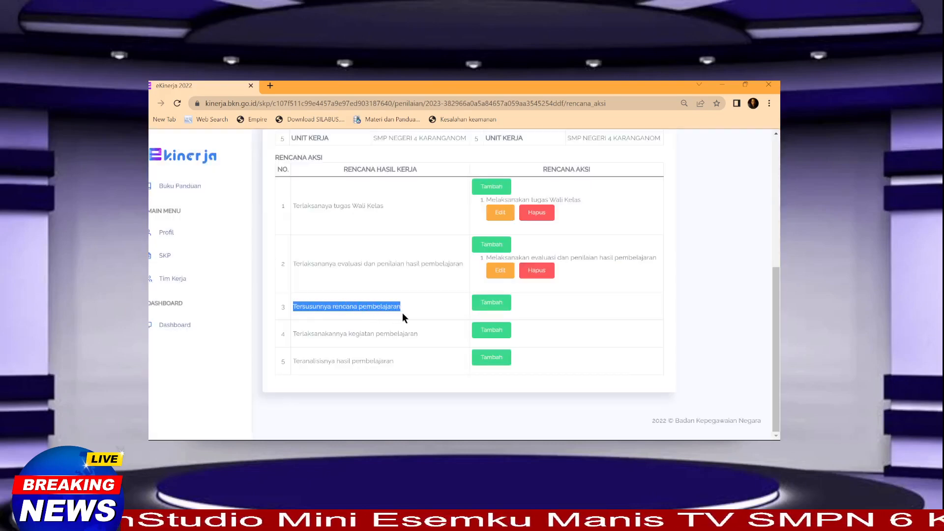
{"action": "left_click", "coordinate": [492, 303]}
{"action": "left_click", "coordinate": [312, 189]}
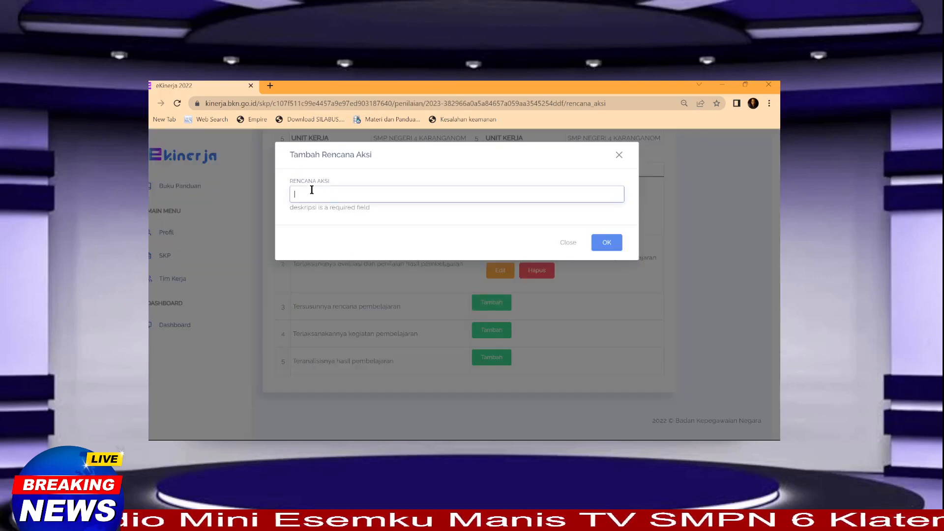
{"action": "type", "text": "Tersusunnya rencana pembelajaran"}
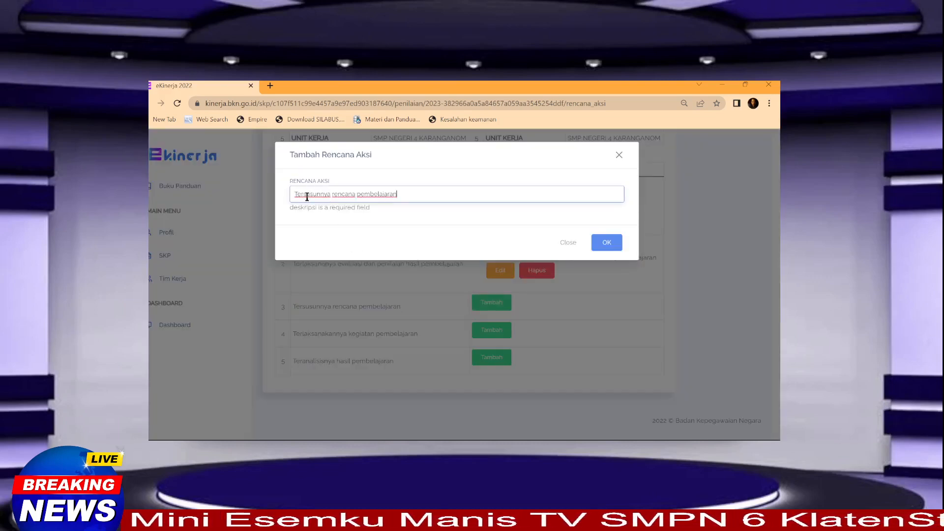
{"action": "double_click", "coordinate": [311, 196]}
{"action": "type", "text": "Menyusun"}
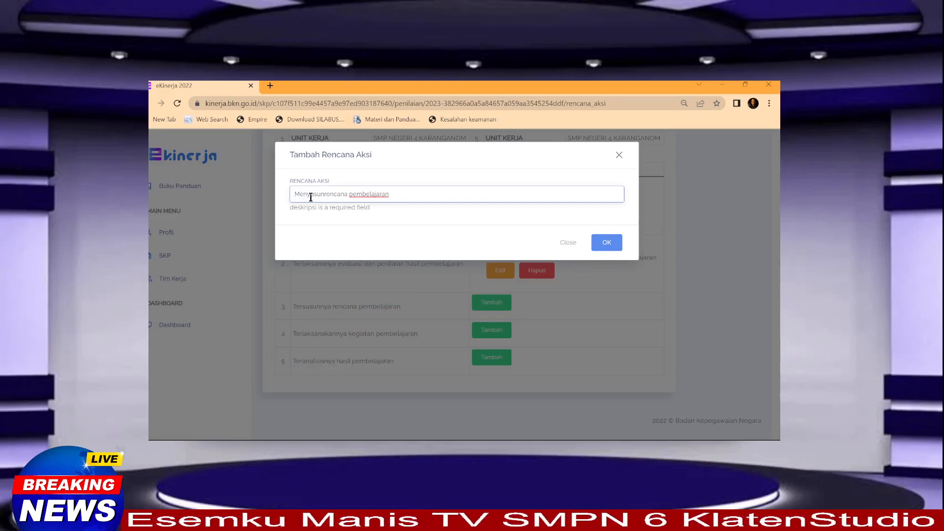
{"action": "left_click", "coordinate": [606, 242]}
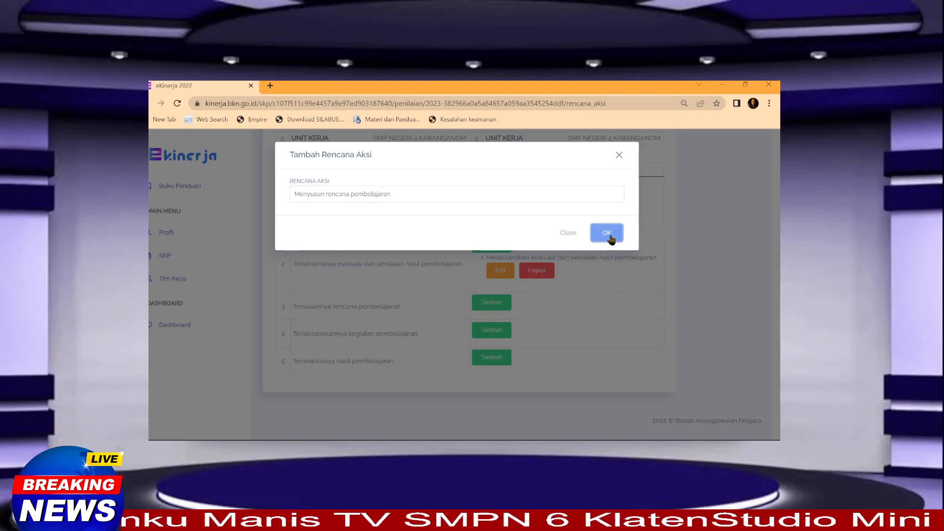
{"action": "left_click", "coordinate": [609, 235]}
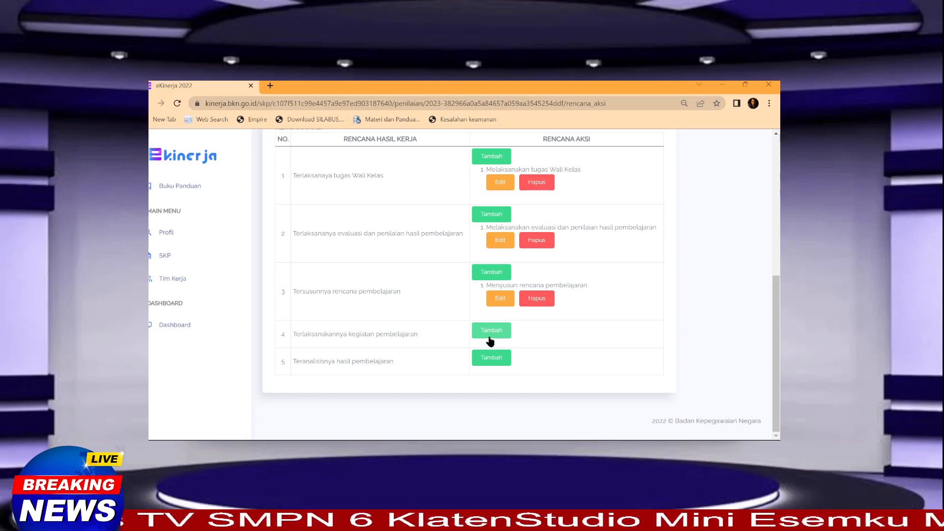
Step: Save 'Melaksanakan kegiatan pembelajaran' as row 4's action, adapted from the copied work result text
{"action": "scroll", "coordinate": [490, 340], "scroll_direction": "up", "scroll_amount": 1}
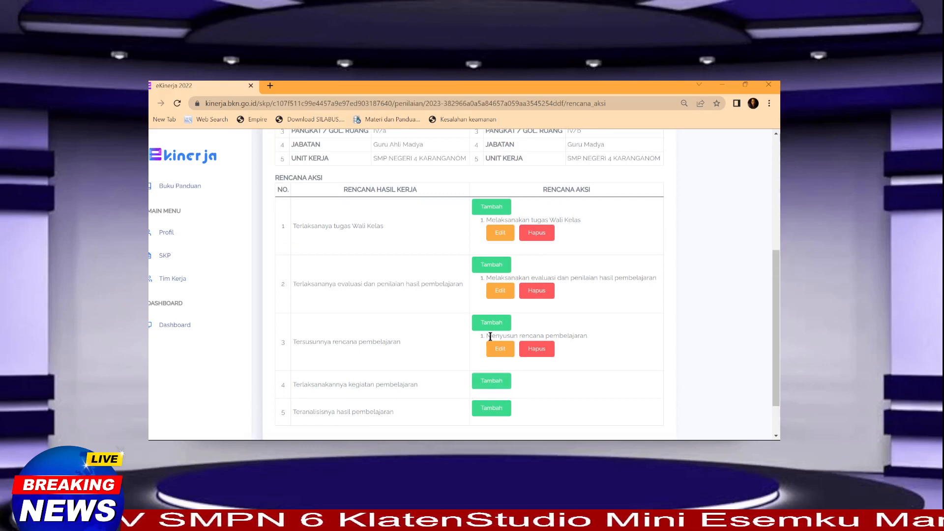
{"action": "scroll", "coordinate": [491, 337], "scroll_direction": "down", "scroll_amount": 1}
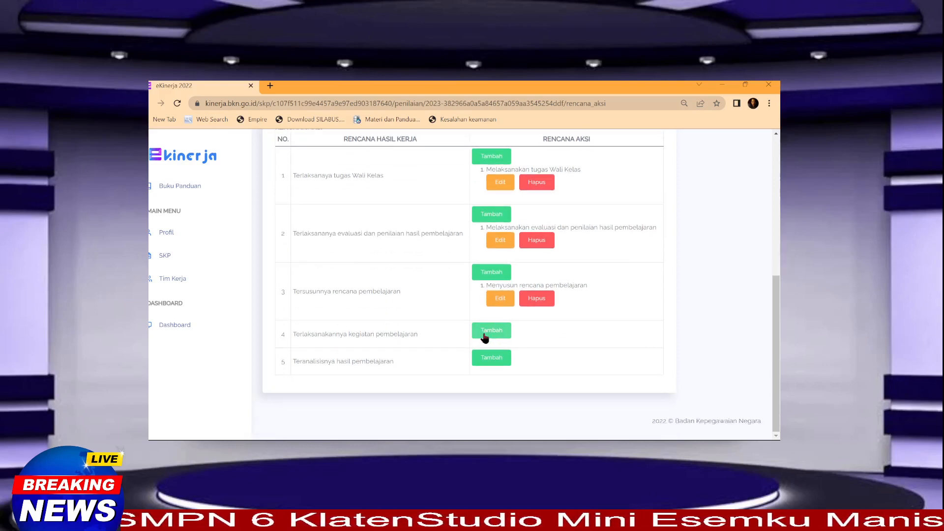
{"action": "left_click", "coordinate": [486, 332]}
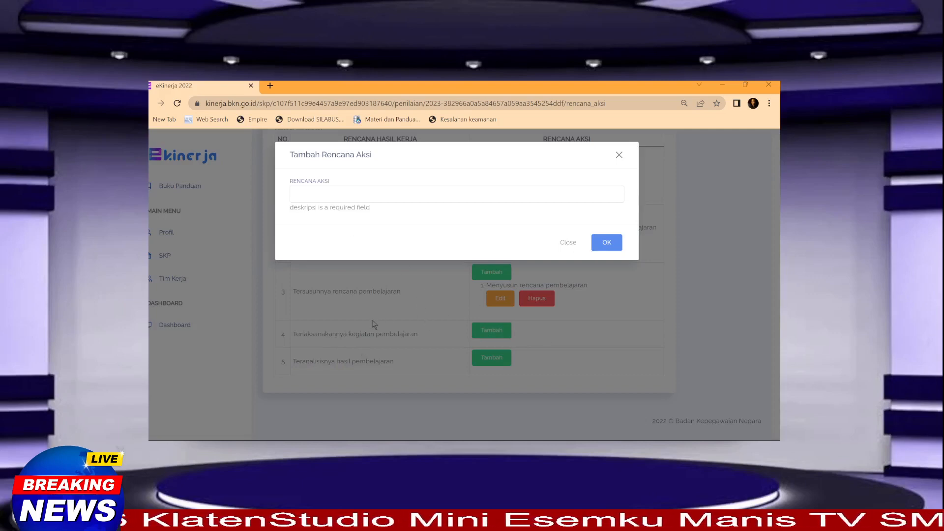
{"action": "left_click", "coordinate": [375, 338]}
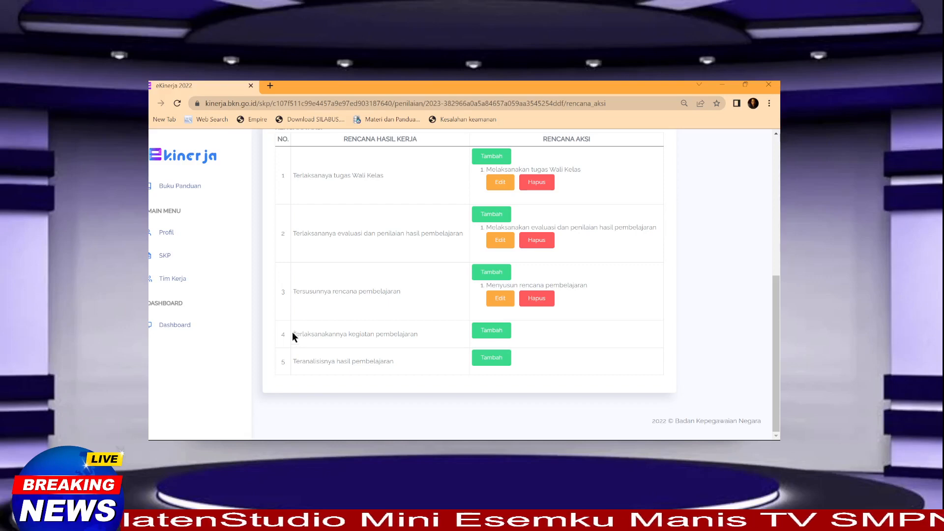
{"action": "left_click_drag", "start_coordinate": [292, 334], "coordinate": [427, 338]}
{"action": "key", "text": "ctrl+c"}
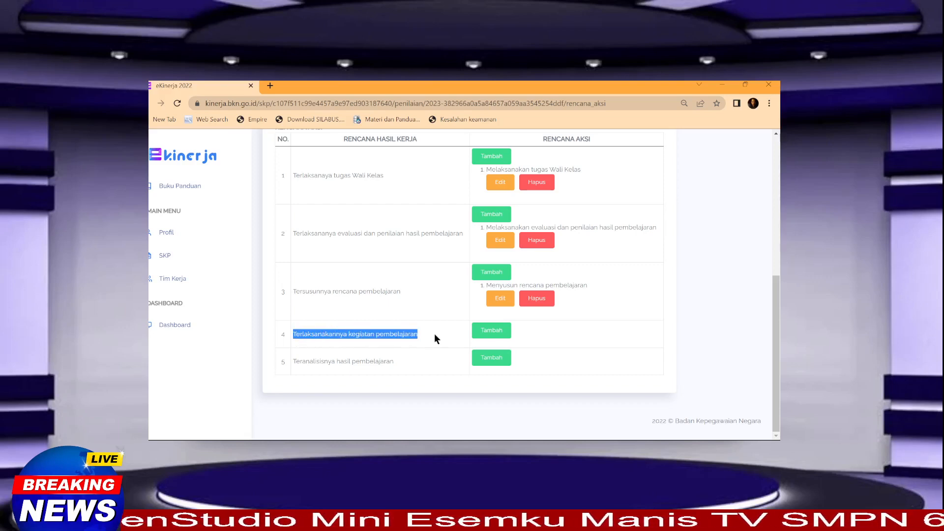
{"action": "left_click", "coordinate": [493, 331]}
{"action": "left_click", "coordinate": [323, 194]}
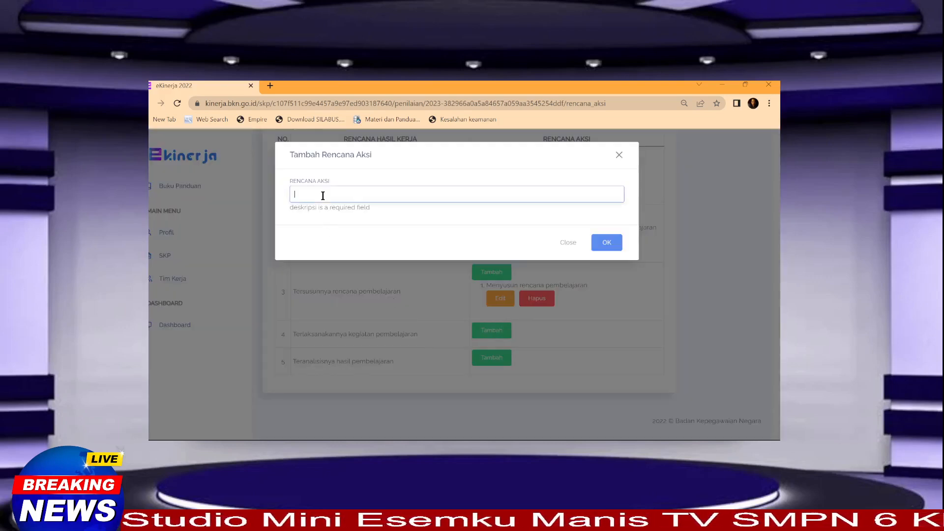
{"action": "key", "text": "ctrl+v"}
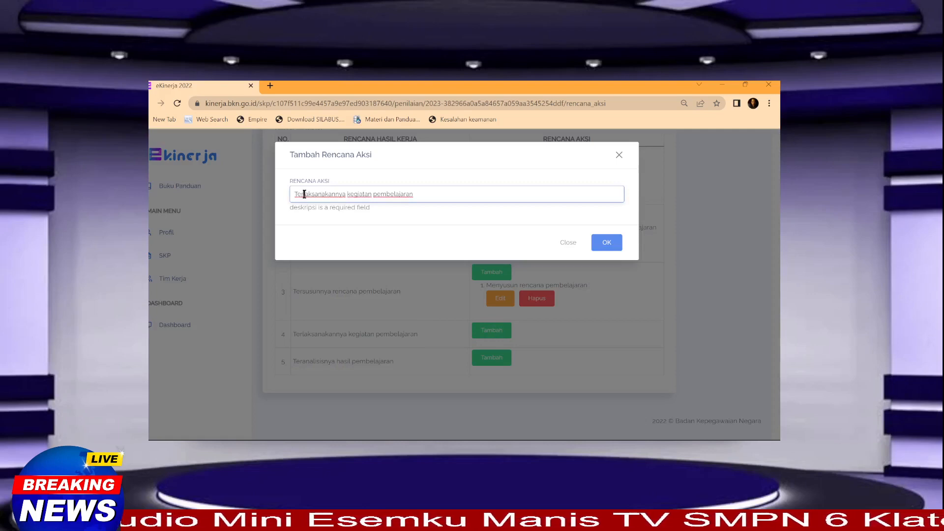
{"action": "double_click", "coordinate": [304, 195]}
{"action": "type", "text": "Melaksanakan"}
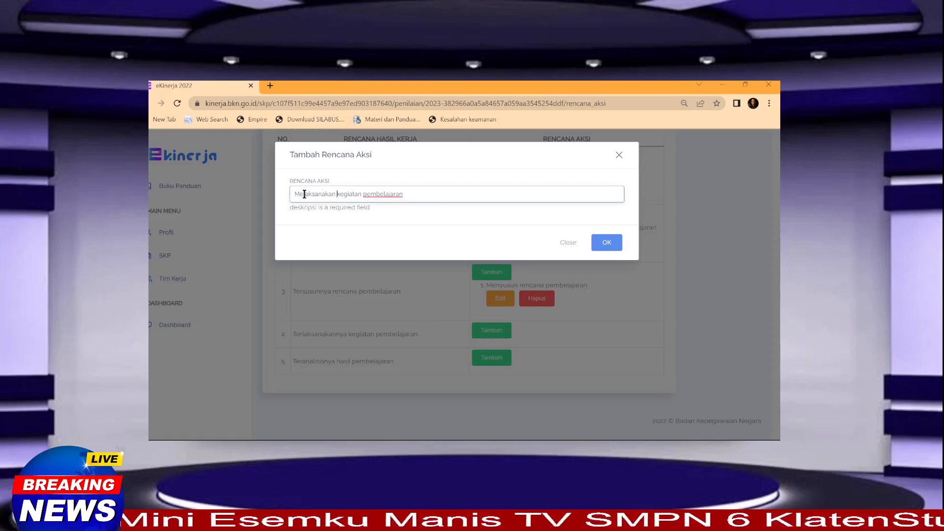
{"action": "left_click", "coordinate": [606, 243]}
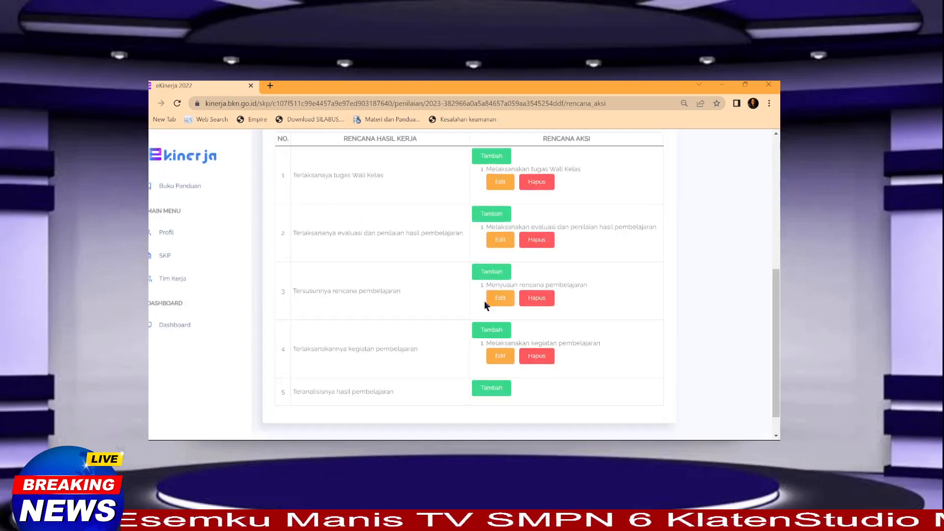
Step: Scroll through the 2023 SKP card's Detil SKP page, then return to the SKP list
{"action": "scroll", "coordinate": [485, 302], "scroll_direction": "down", "scroll_amount": 1}
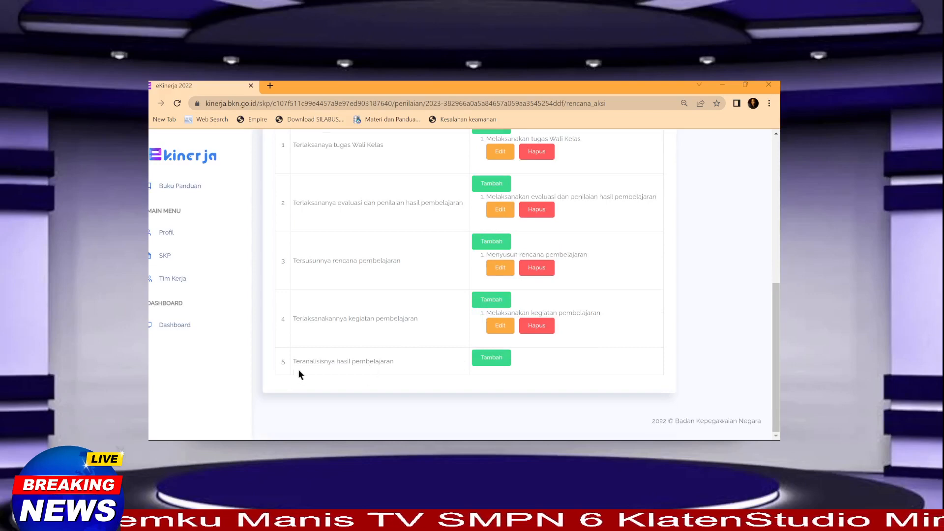
{"action": "scroll", "coordinate": [362, 275], "scroll_direction": "up", "scroll_amount": 1}
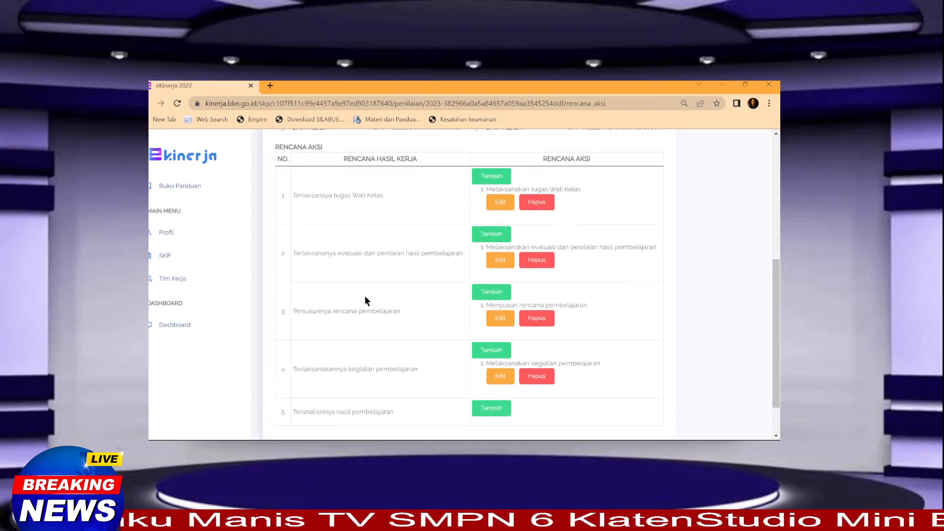
{"action": "scroll", "coordinate": [364, 303], "scroll_direction": "down", "scroll_amount": 1}
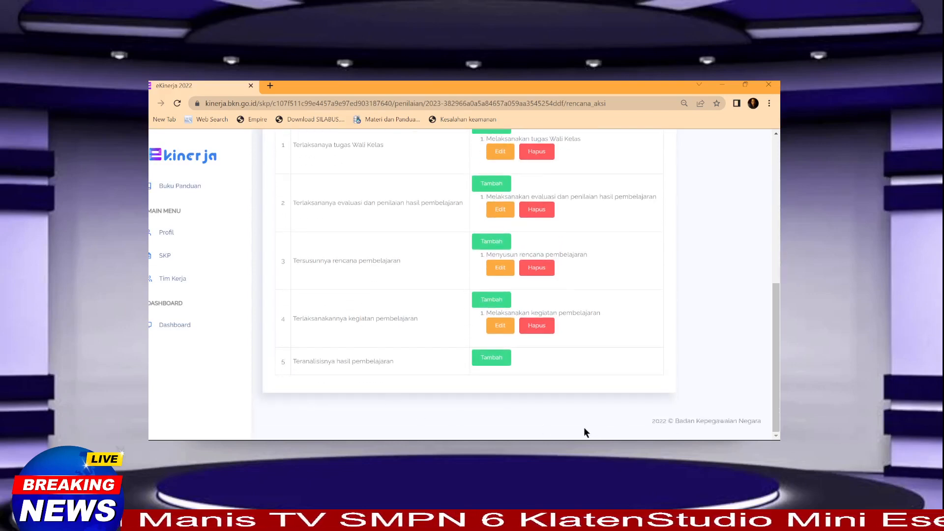
{"action": "left_click", "coordinate": [167, 257]}
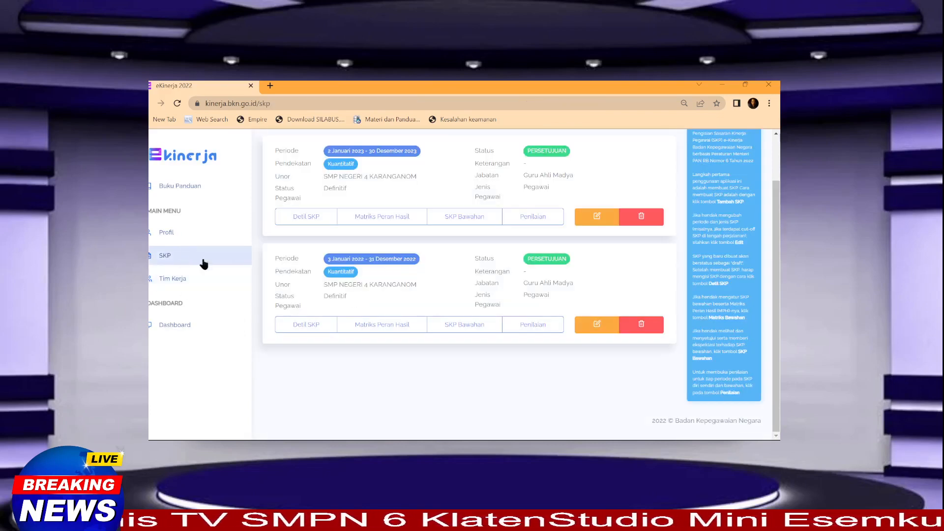
{"action": "left_click", "coordinate": [306, 216]}
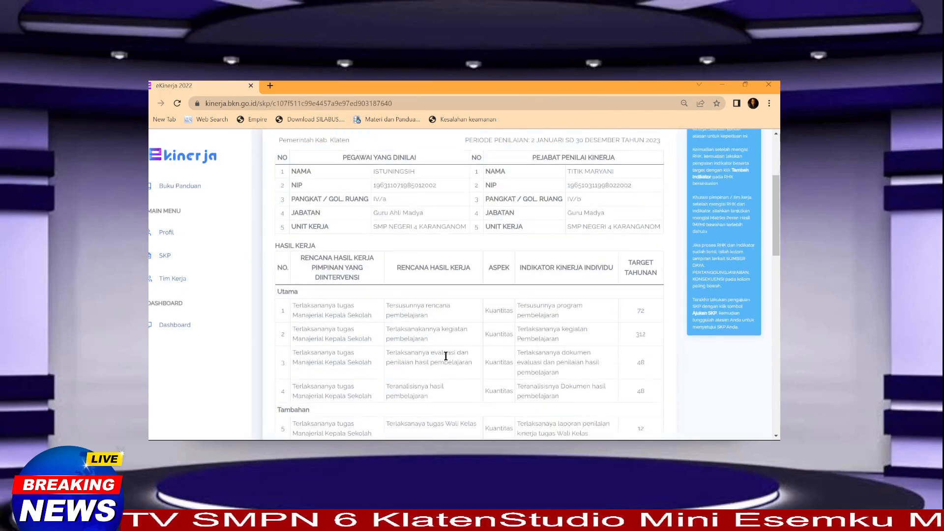
{"action": "scroll", "coordinate": [446, 356], "scroll_direction": "down", "scroll_amount": 5}
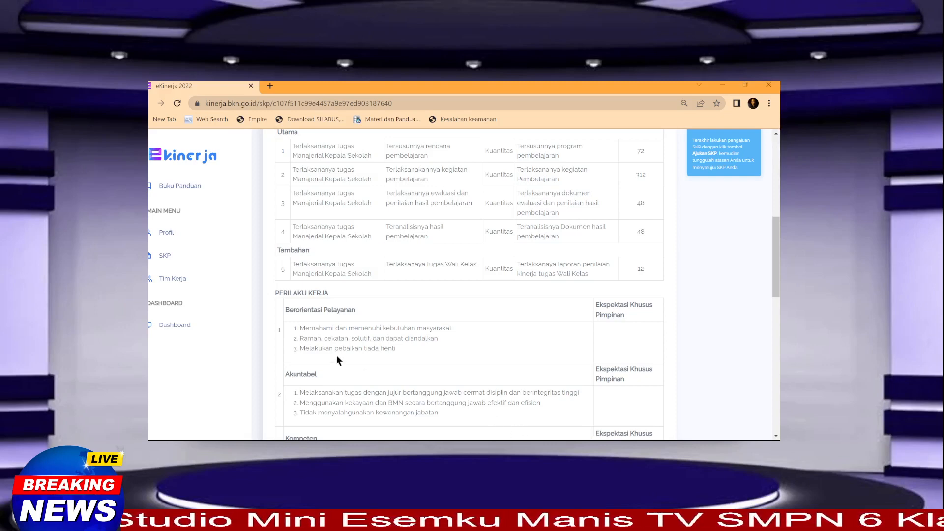
{"action": "left_click", "coordinate": [167, 257]}
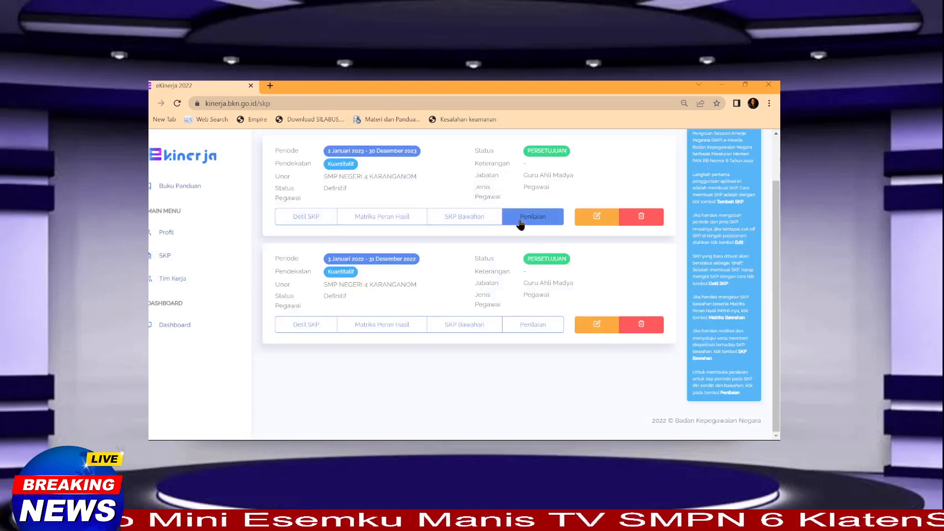
Step: Open the January Rencana Aksi page for the 2023 SKP
{"action": "left_click", "coordinate": [521, 218]}
{"action": "scroll", "coordinate": [466, 331], "scroll_direction": "down", "scroll_amount": 2}
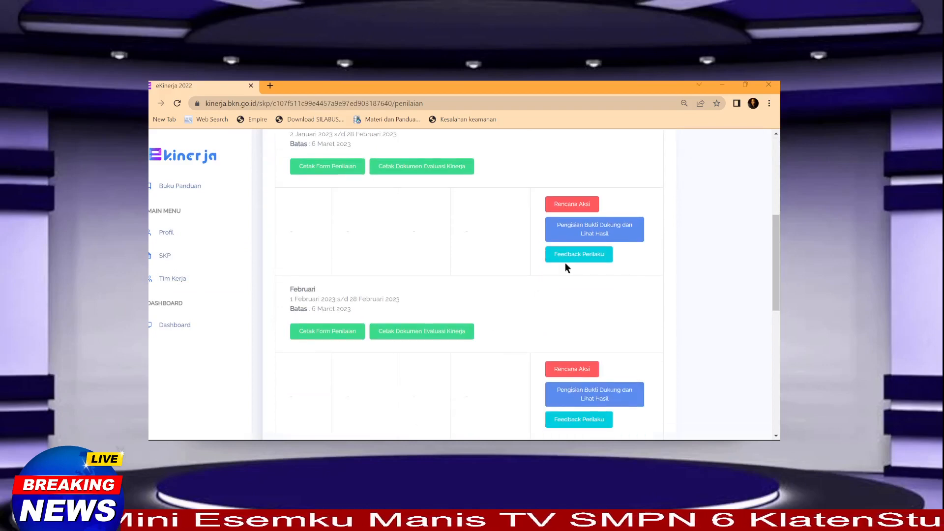
{"action": "left_click", "coordinate": [571, 207]}
{"action": "scroll", "coordinate": [404, 298], "scroll_direction": "down", "scroll_amount": 8}
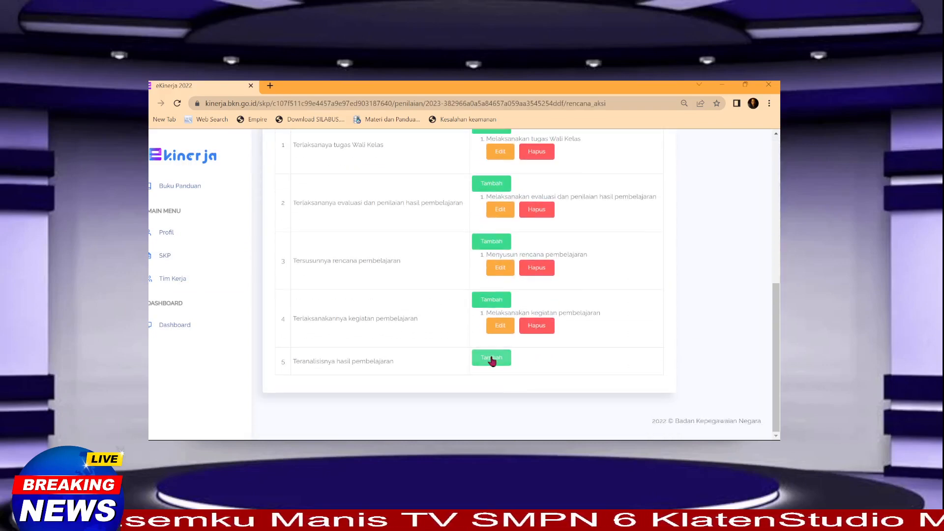
{"action": "left_click", "coordinate": [490, 358]}
{"action": "left_click", "coordinate": [364, 364]}
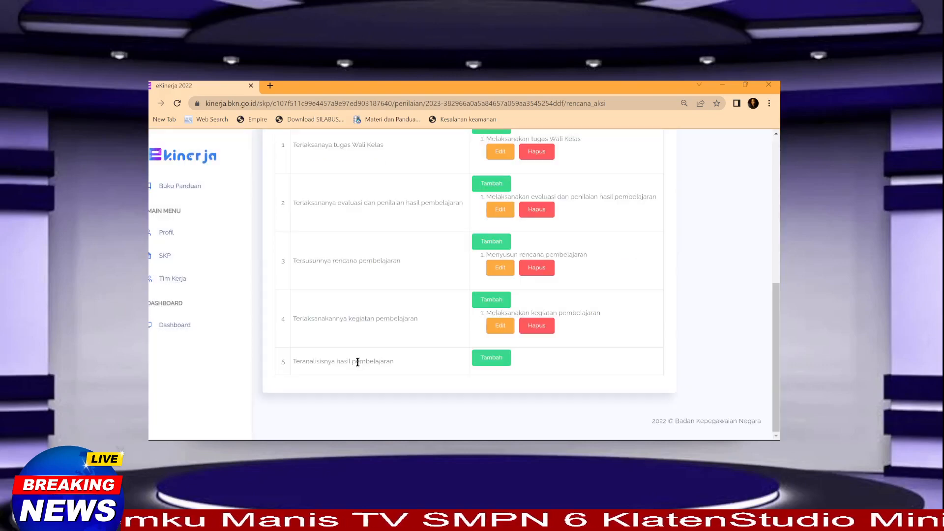
Step: Paste row 5's 'Teranalisisnya hasil pembelajaran' into a new action, replacing the first word with 'Menganalisi'
{"action": "left_click_drag", "start_coordinate": [295, 361], "coordinate": [408, 362]}
{"action": "key", "text": "ctrl+c"}
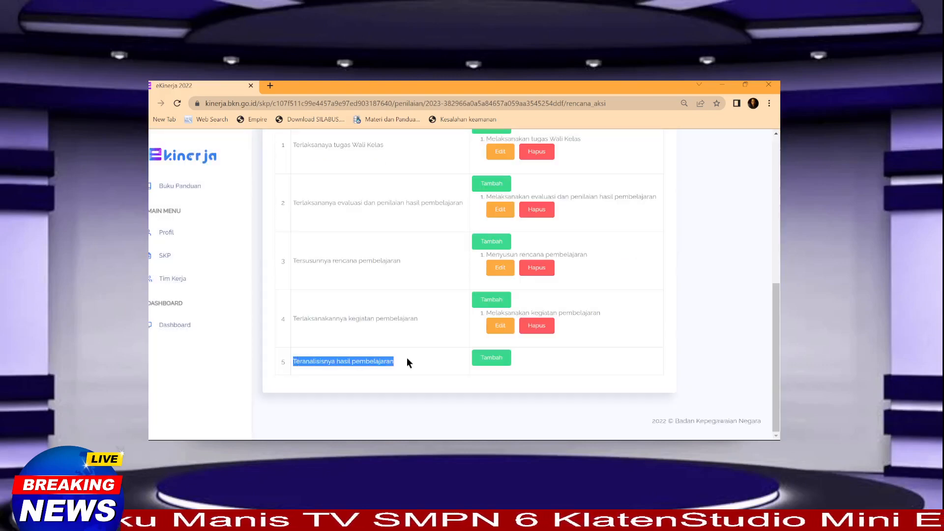
{"action": "left_click", "coordinate": [483, 359]}
{"action": "left_click", "coordinate": [323, 189]}
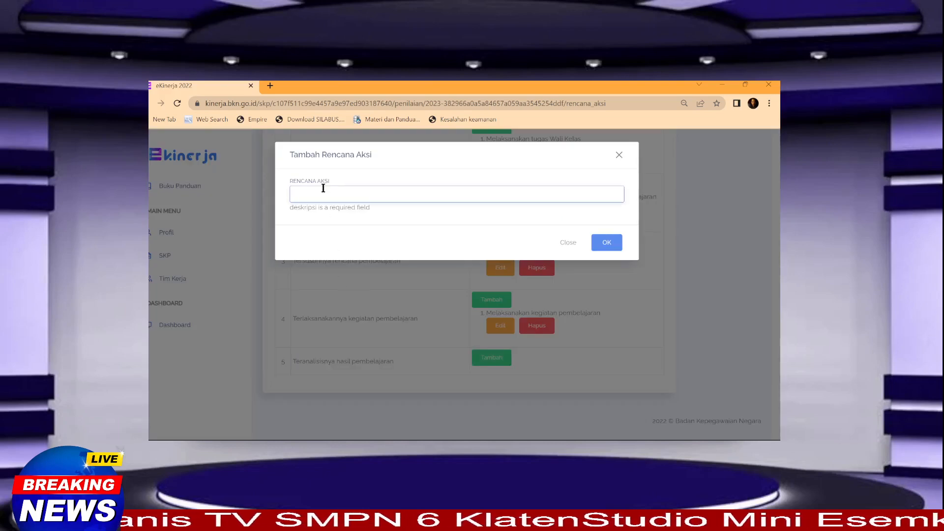
{"action": "key", "text": "ctrl+v"}
{"action": "double_click", "coordinate": [308, 196]}
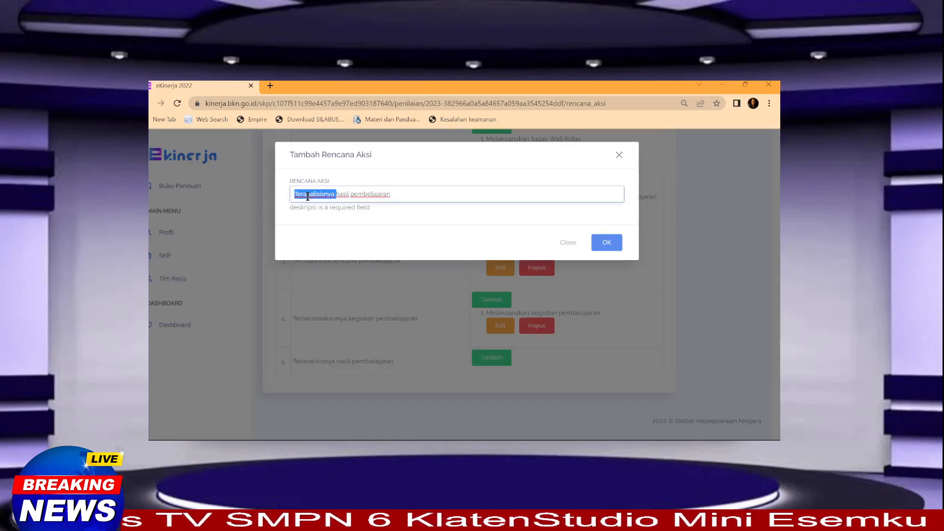
{"action": "type", "text": "Menganalis"}
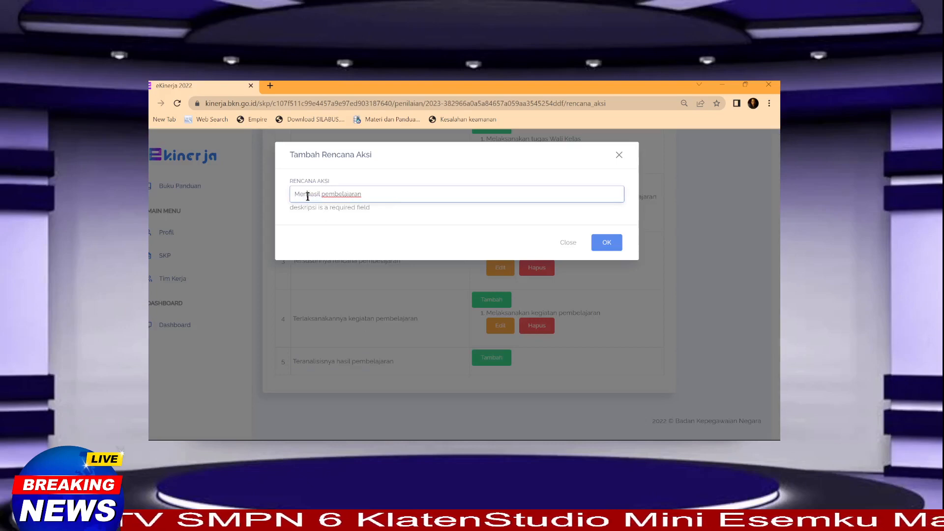
{"action": "type", "text": "i"}
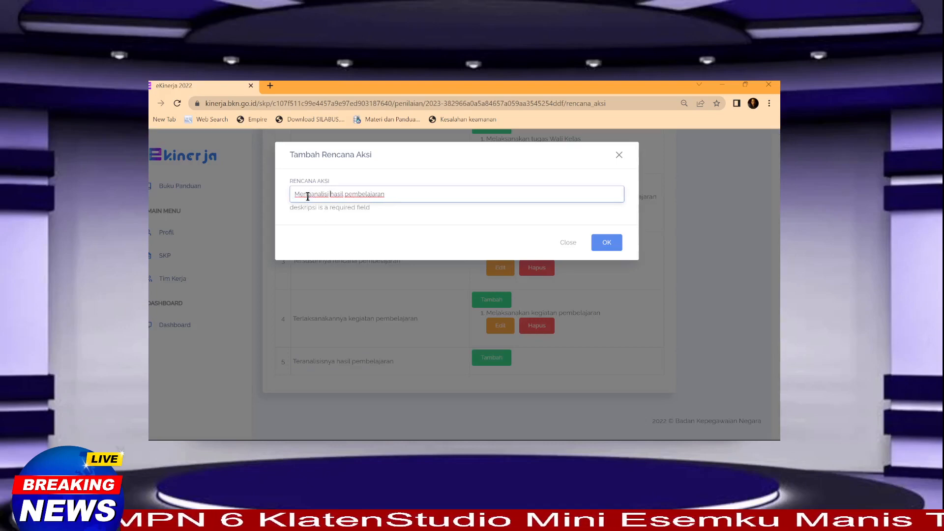
Step: Save the 'Menganalisi hasil pembelajaran' action plan for row 5
{"action": "left_click", "coordinate": [601, 246]}
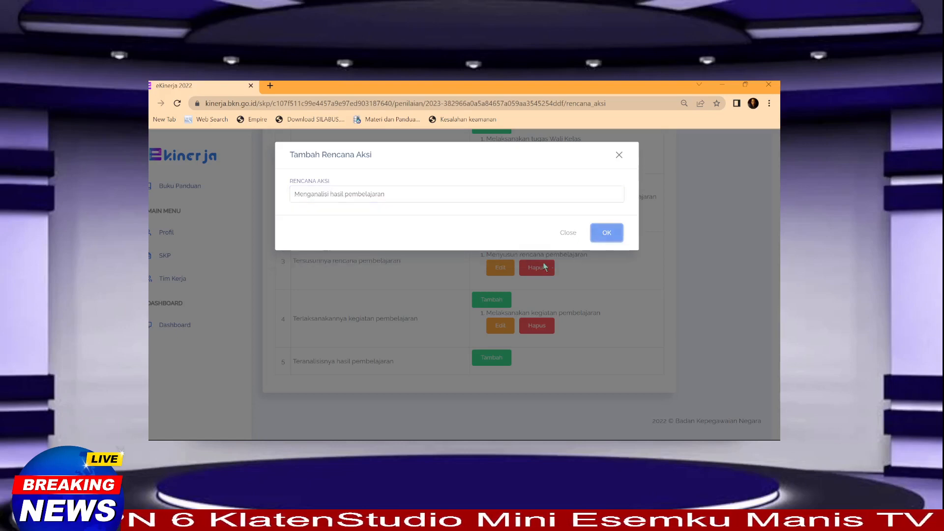
{"action": "left_click", "coordinate": [600, 235]}
{"action": "scroll", "coordinate": [475, 314], "scroll_direction": "up", "scroll_amount": 4}
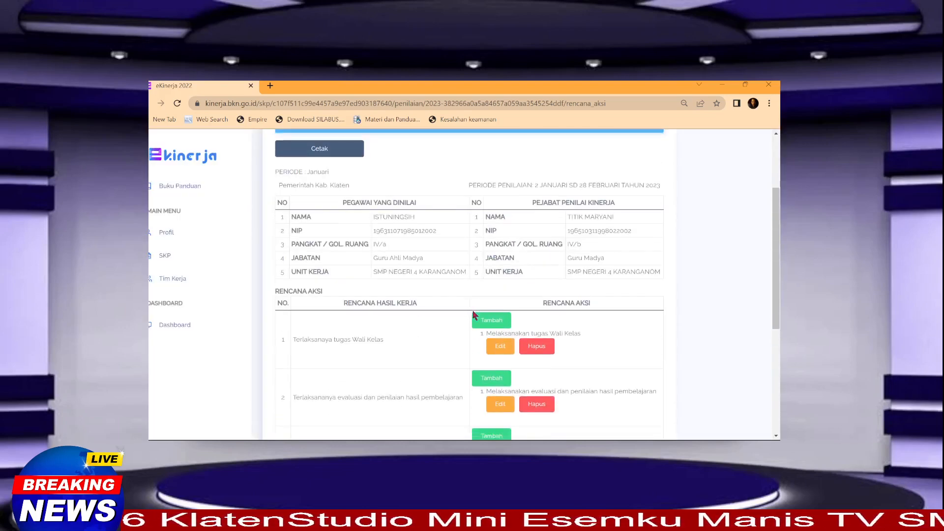
{"action": "scroll", "coordinate": [474, 314], "scroll_direction": "down", "scroll_amount": 3}
{"action": "scroll", "coordinate": [421, 251], "scroll_direction": "down", "scroll_amount": 2}
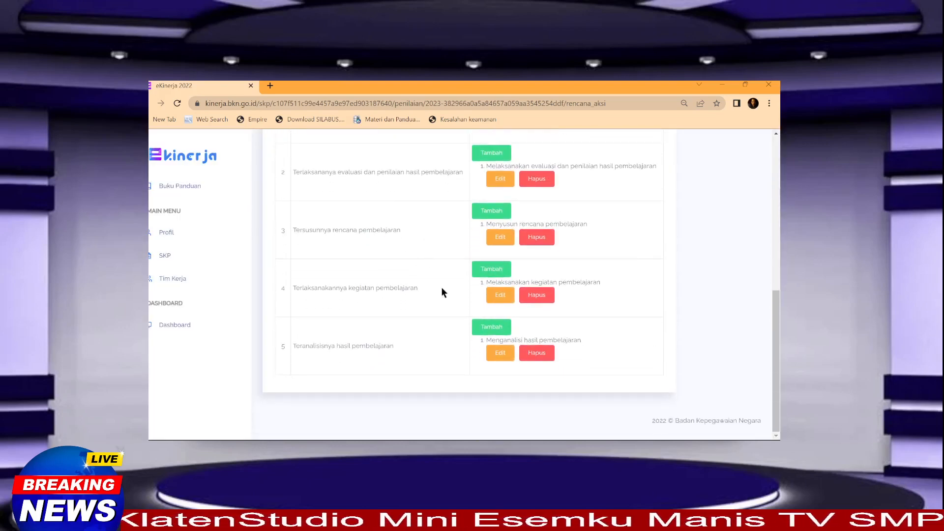
{"action": "scroll", "coordinate": [339, 241], "scroll_direction": "up", "scroll_amount": 2}
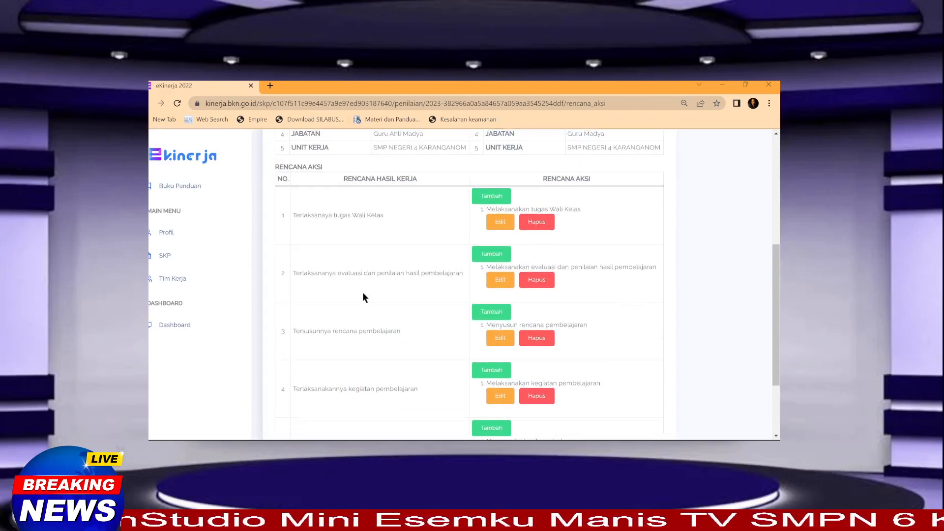
{"action": "scroll", "coordinate": [363, 292], "scroll_direction": "up", "scroll_amount": 1}
{"action": "scroll", "coordinate": [362, 291], "scroll_direction": "down", "scroll_amount": 3}
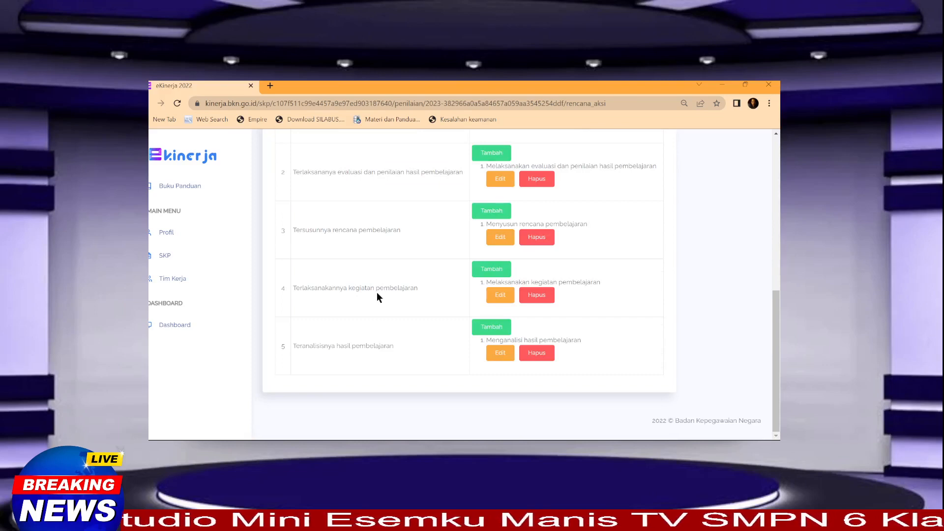
{"action": "scroll", "coordinate": [384, 275], "scroll_direction": "up", "scroll_amount": 1}
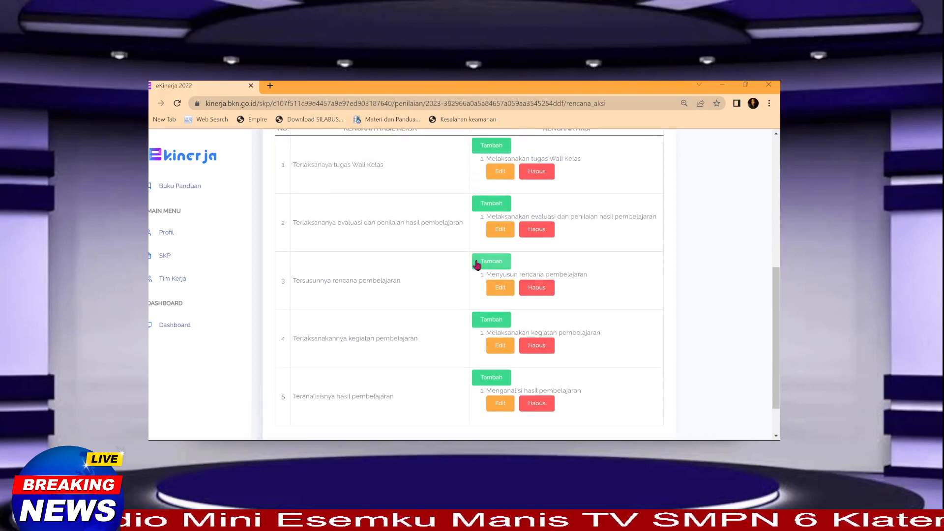
{"action": "scroll", "coordinate": [475, 263], "scroll_direction": "up", "scroll_amount": 1}
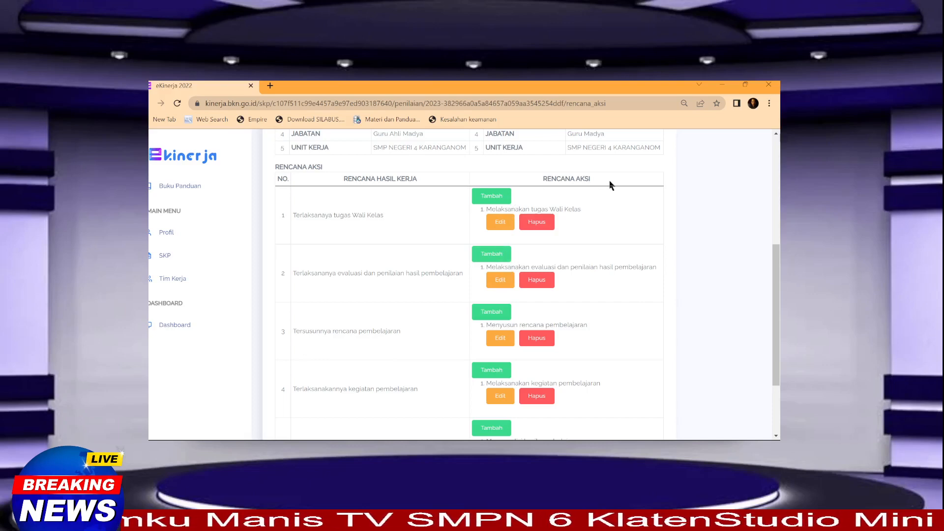
Step: Scroll through all five filled January rows, then return to Daftar SKP
{"action": "scroll", "coordinate": [545, 235], "scroll_direction": "down", "scroll_amount": 2}
{"action": "scroll", "coordinate": [513, 329], "scroll_direction": "up", "scroll_amount": 4}
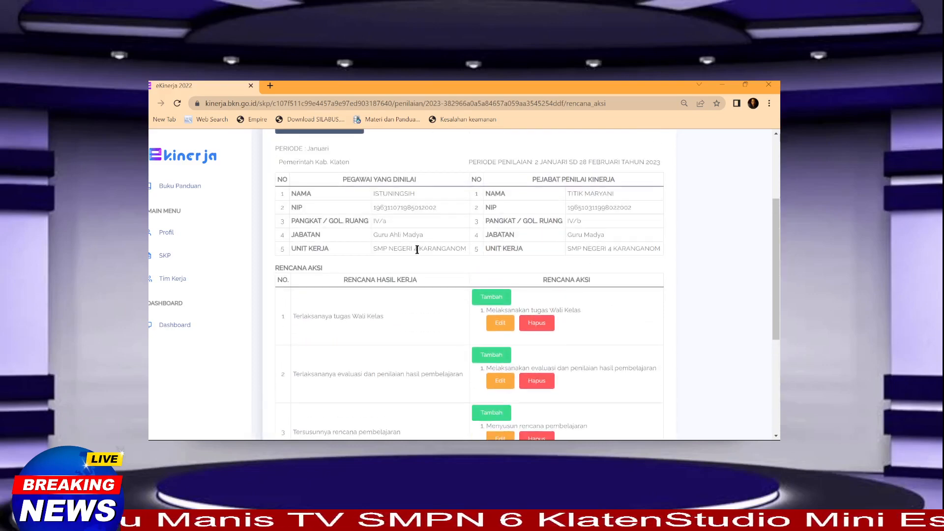
{"action": "scroll", "coordinate": [448, 320], "scroll_direction": "down", "scroll_amount": 4}
{"action": "scroll", "coordinate": [367, 197], "scroll_direction": "up", "scroll_amount": 4}
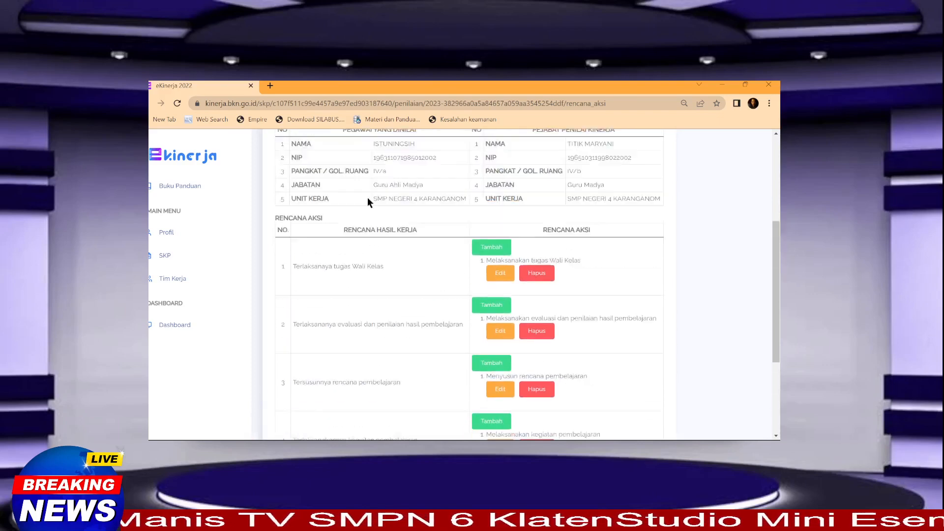
{"action": "scroll", "coordinate": [326, 324], "scroll_direction": "down", "scroll_amount": 3}
{"action": "scroll", "coordinate": [329, 342], "scroll_direction": "down", "scroll_amount": 1}
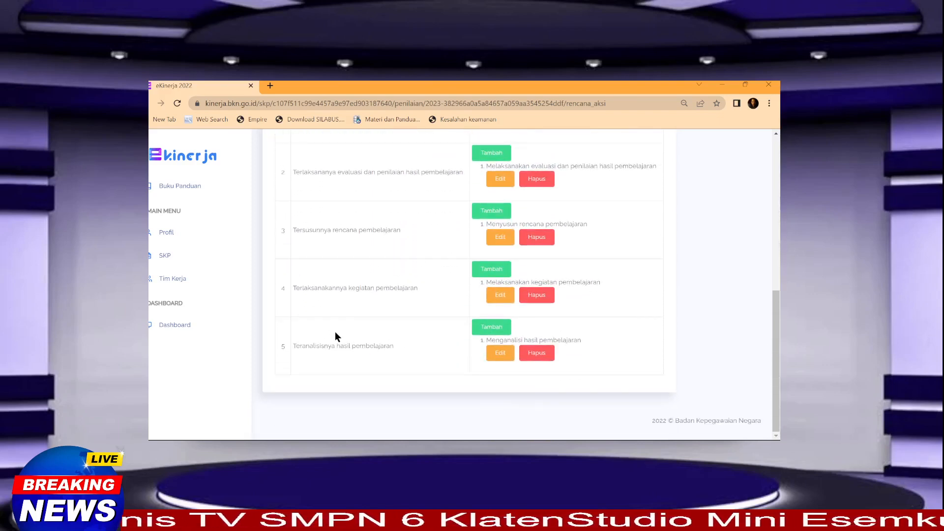
{"action": "scroll", "coordinate": [354, 324], "scroll_direction": "up", "scroll_amount": 4}
{"action": "scroll", "coordinate": [366, 321], "scroll_direction": "down", "scroll_amount": 2}
{"action": "scroll", "coordinate": [366, 322], "scroll_direction": "up", "scroll_amount": 2}
{"action": "scroll", "coordinate": [364, 322], "scroll_direction": "up", "scroll_amount": 3}
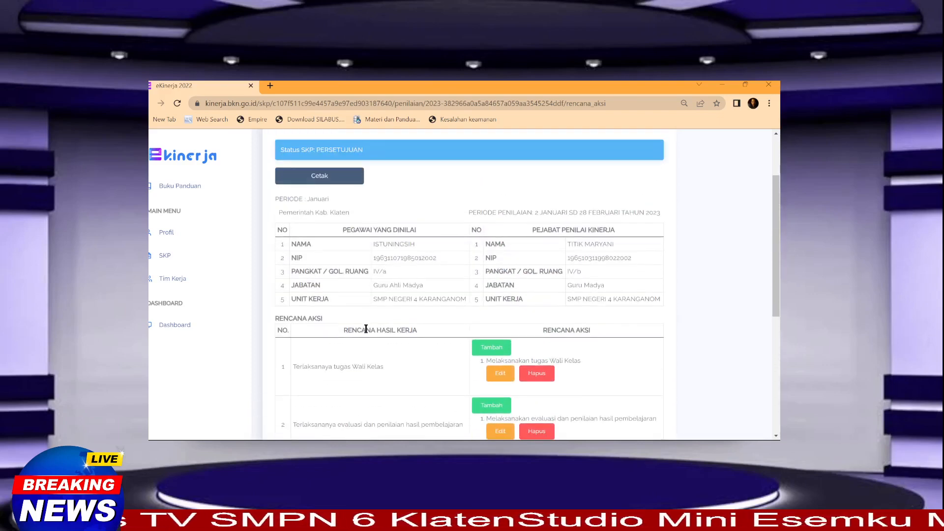
{"action": "scroll", "coordinate": [362, 367], "scroll_direction": "down", "scroll_amount": 3}
{"action": "scroll", "coordinate": [356, 361], "scroll_direction": "up", "scroll_amount": 2}
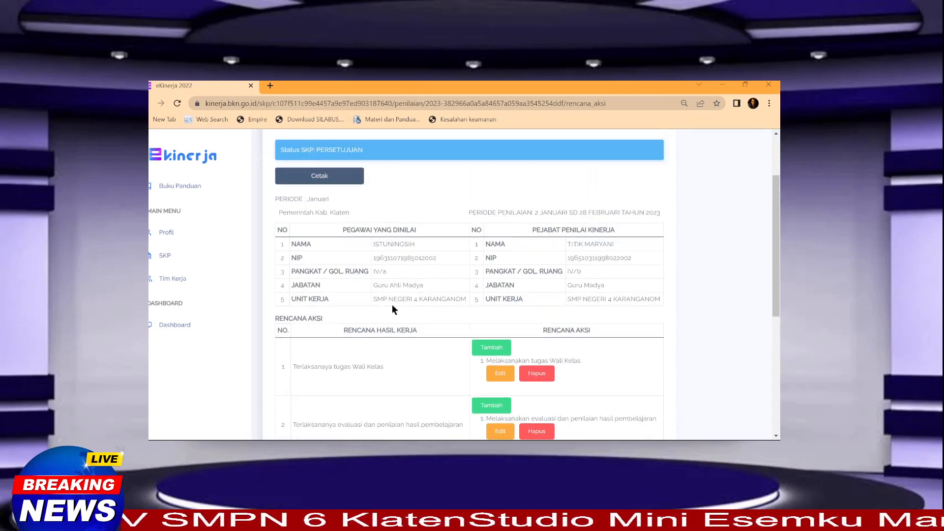
{"action": "scroll", "coordinate": [545, 262], "scroll_direction": "up", "scroll_amount": 3}
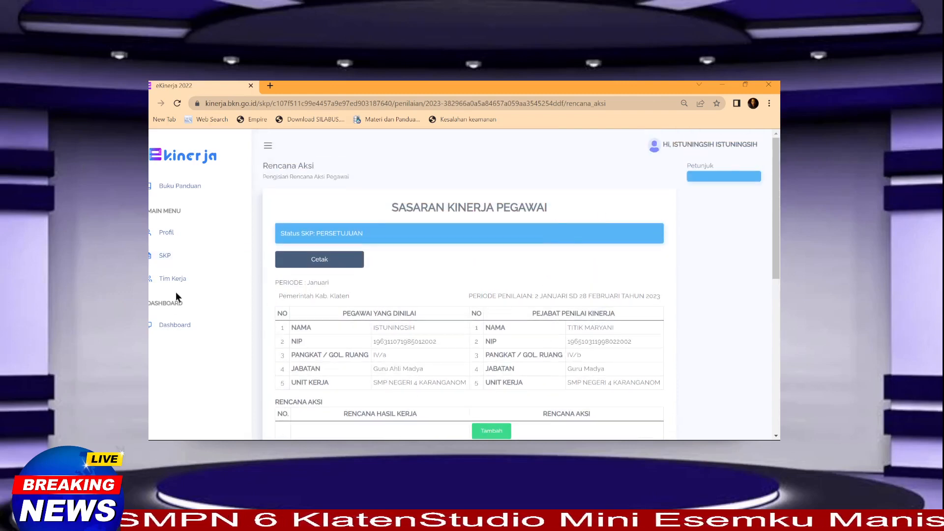
{"action": "left_click", "coordinate": [162, 258]}
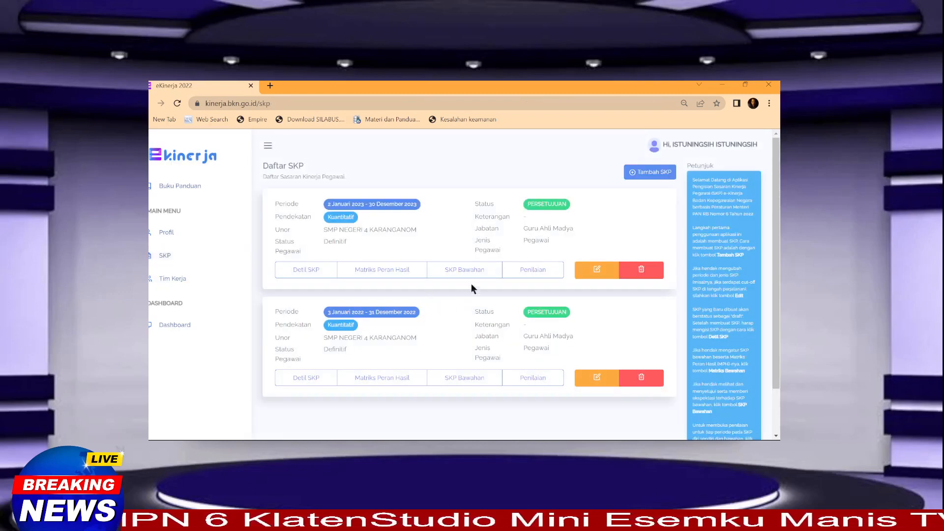
Step: Open the 2023 SKP's January 'Pengisian Bukti Dukung dan Lihat Hasil' page and scroll to HASIL KERJA
{"action": "left_click", "coordinate": [531, 270]}
{"action": "scroll", "coordinate": [460, 340], "scroll_direction": "down", "scroll_amount": 4}
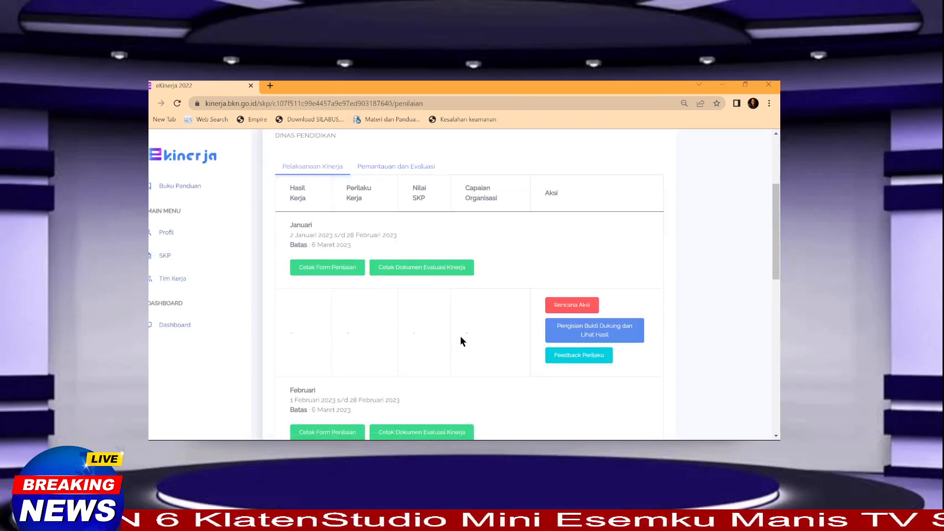
{"action": "scroll", "coordinate": [461, 339], "scroll_direction": "down", "scroll_amount": 3}
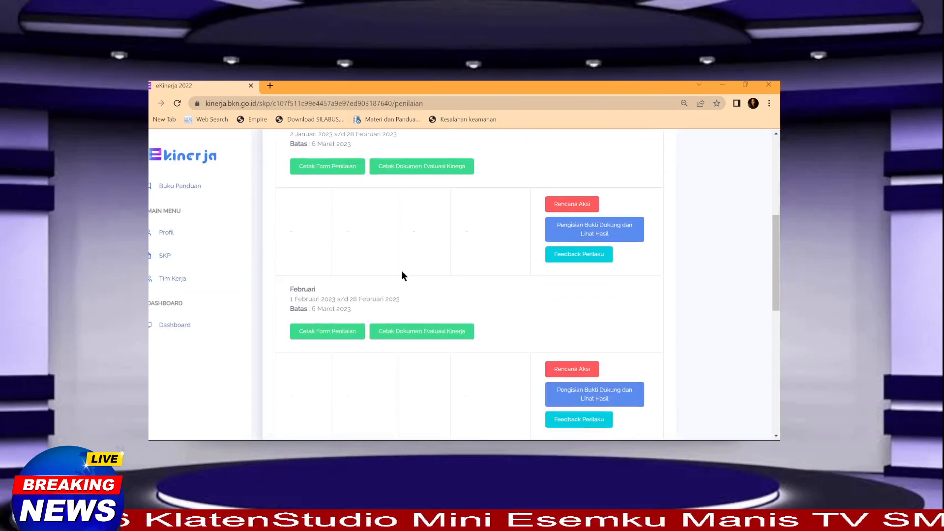
{"action": "scroll", "coordinate": [297, 215], "scroll_direction": "up", "scroll_amount": 1}
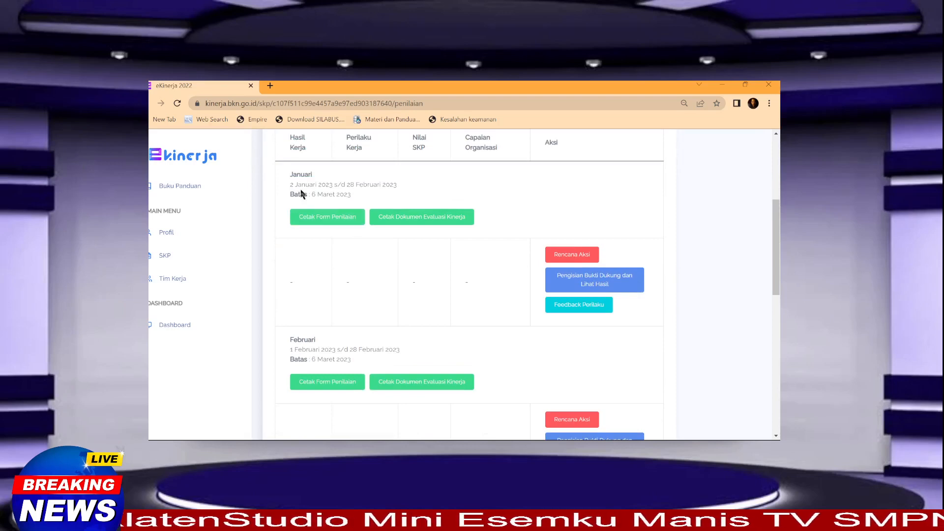
{"action": "left_click", "coordinate": [585, 283]}
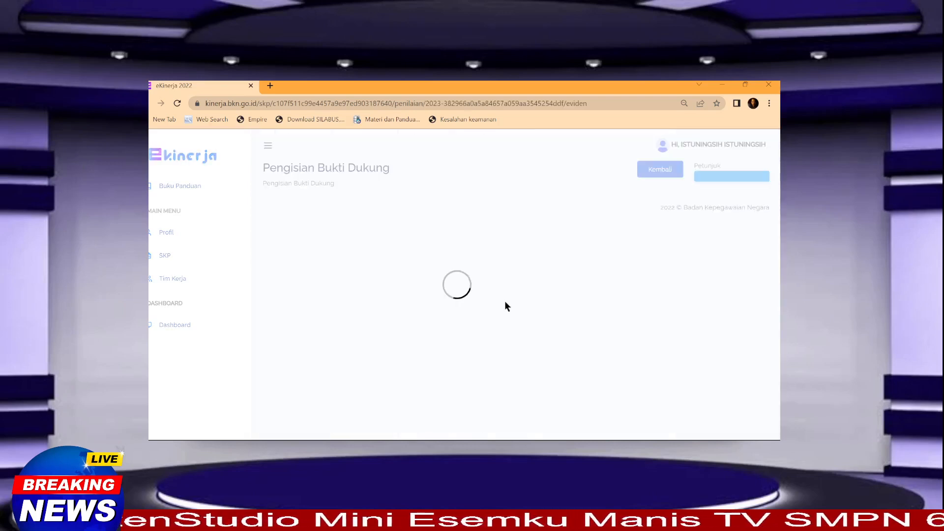
{"action": "scroll", "coordinate": [448, 311], "scroll_direction": "down", "scroll_amount": 5}
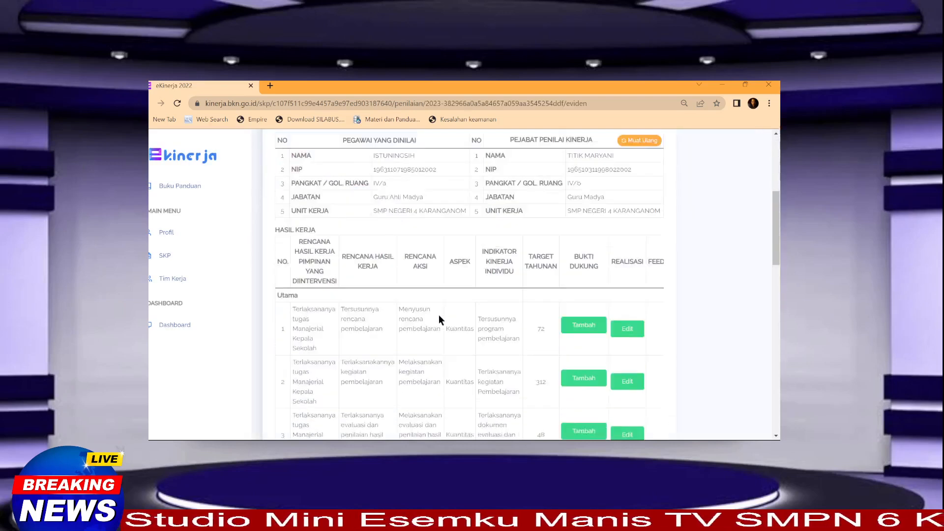
{"action": "scroll", "coordinate": [497, 317], "scroll_direction": "down", "scroll_amount": 1}
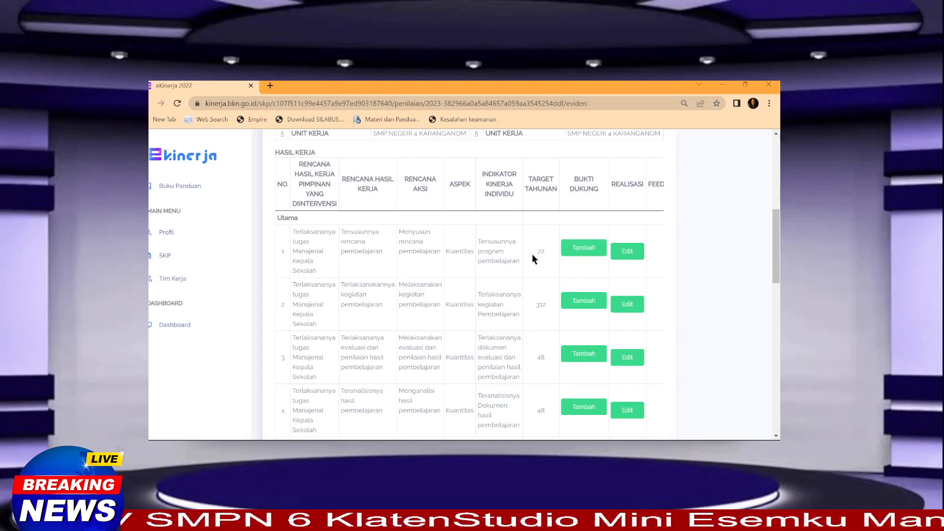
Step: Name the first work result's new supporting evidence 'Program Rencana Pembelajaran'
{"action": "left_click", "coordinate": [583, 249]}
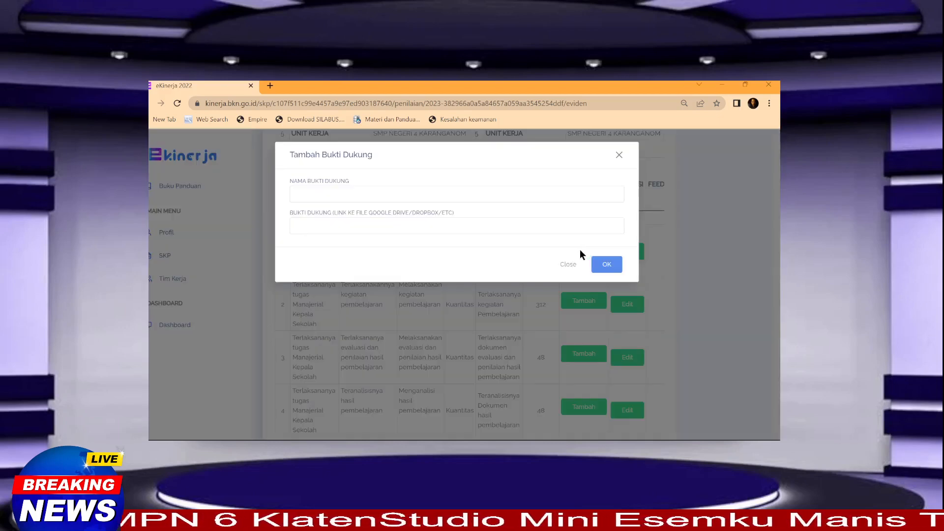
{"action": "left_click", "coordinate": [298, 191]}
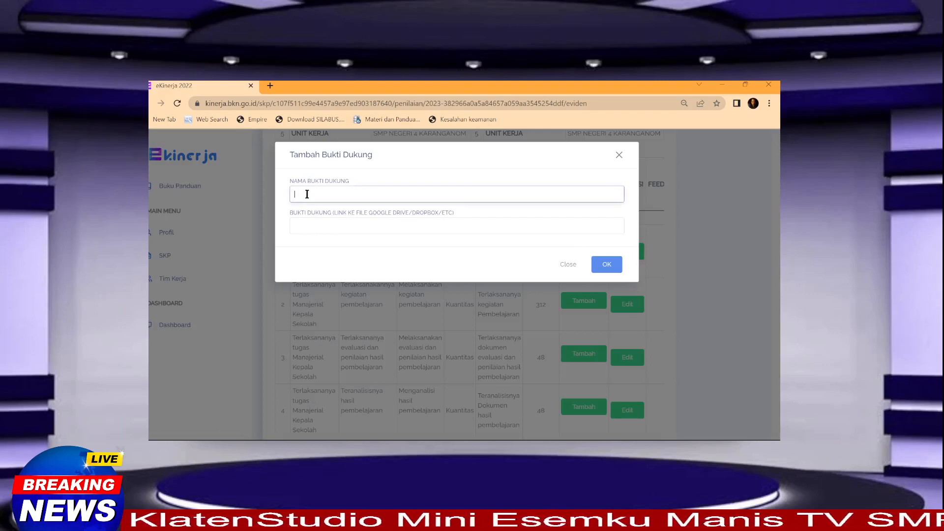
{"action": "left_click", "coordinate": [567, 267]}
{"action": "left_click", "coordinate": [569, 290]}
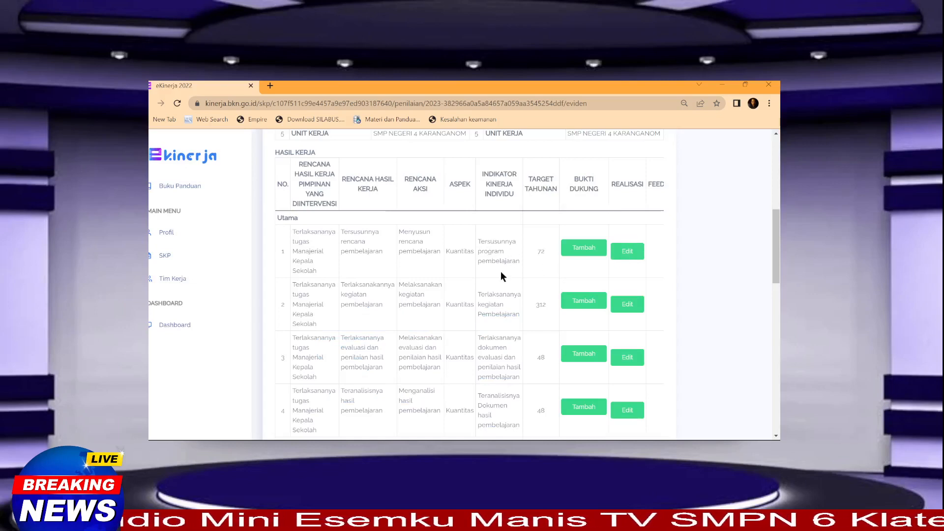
{"action": "left_click", "coordinate": [584, 248]}
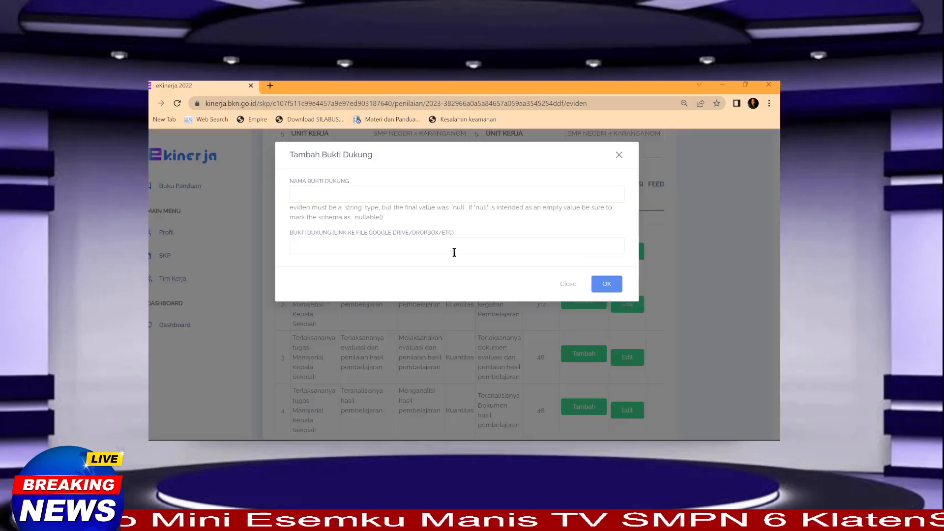
{"action": "left_click", "coordinate": [333, 200]}
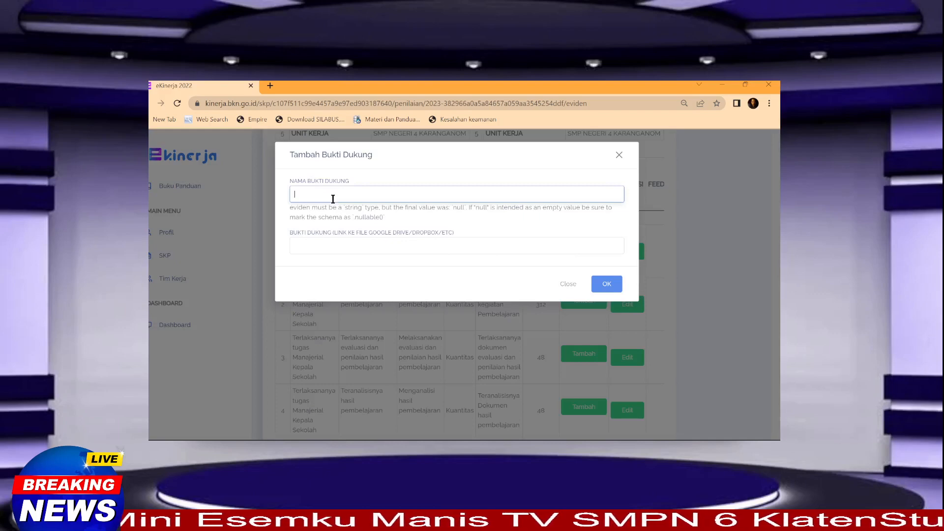
{"action": "type", "text": "Pro"}
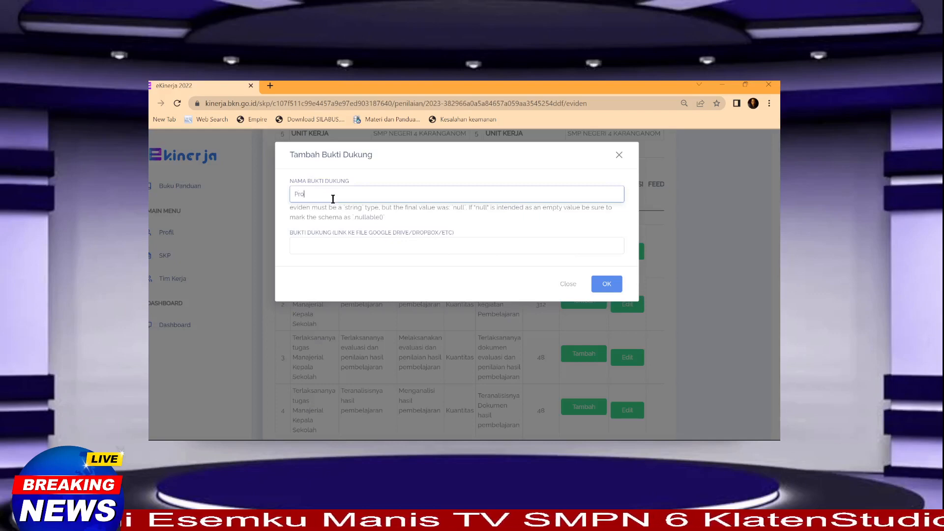
{"action": "type", "text": "gram"}
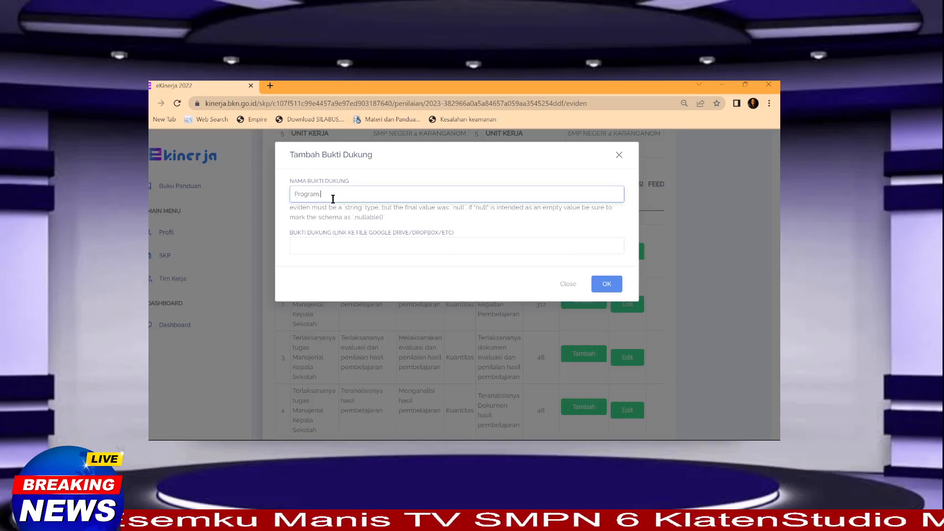
{"action": "type", "text": " Rencana "}
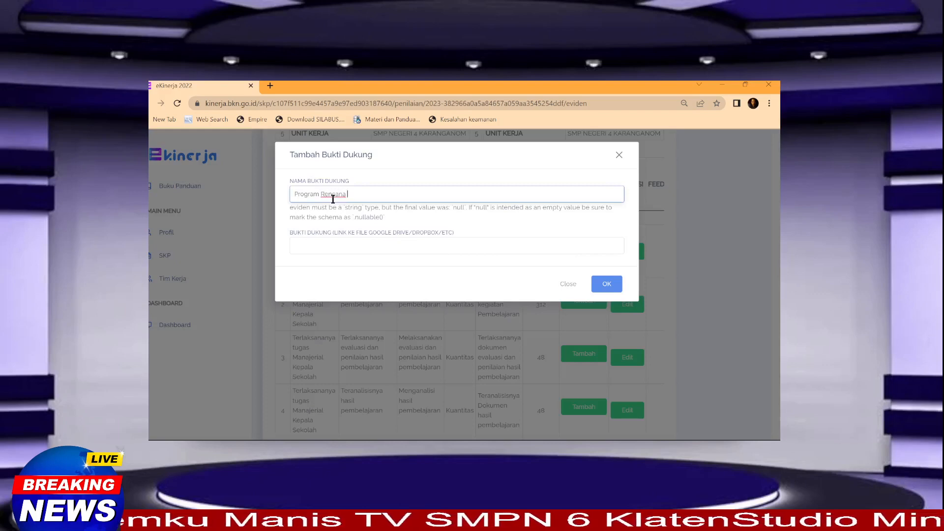
{"action": "type", "text": "Pembelaajran"}
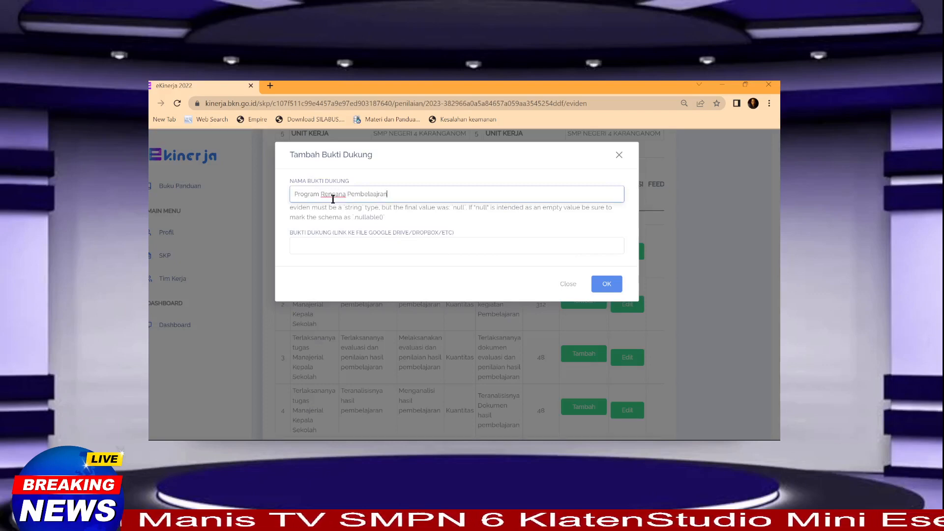
{"action": "key", "text": "BackSpace"}
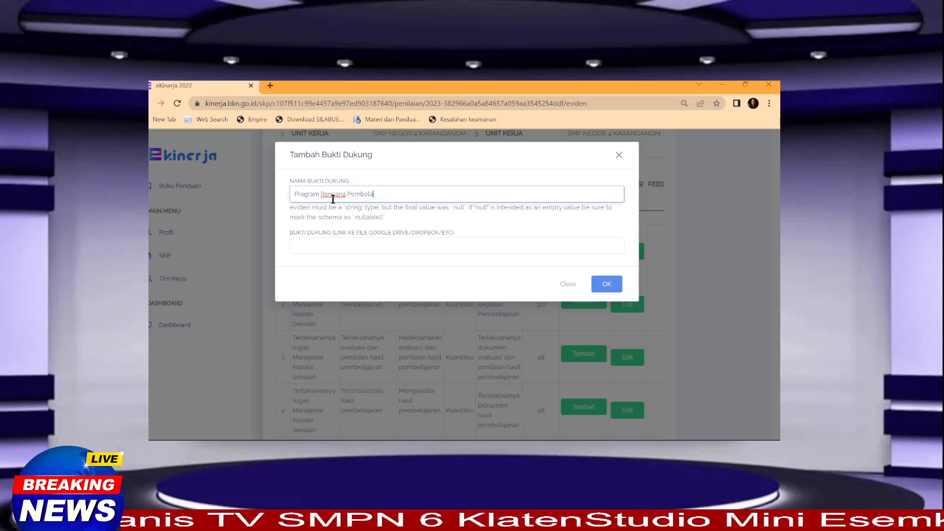
{"action": "type", "text": "jaran"}
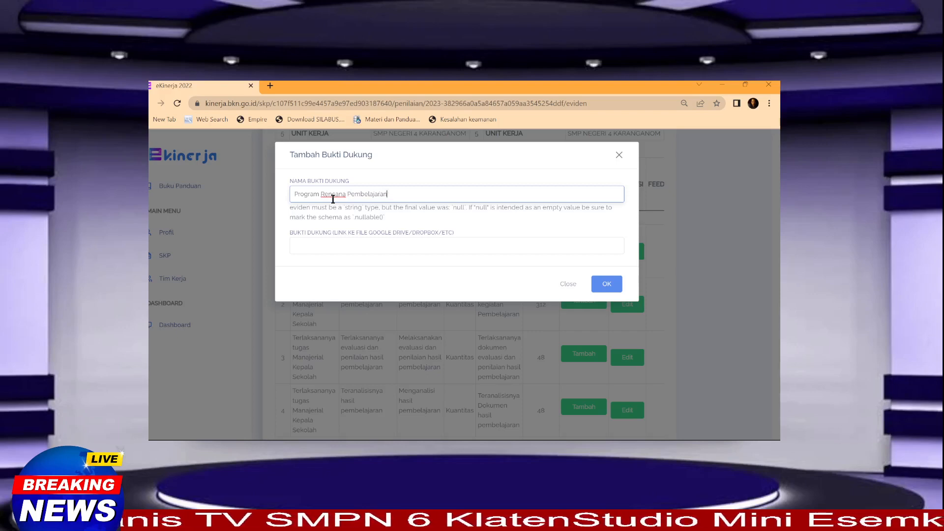
Step: Leave the evidence link field empty and open a new blank Chrome tab
{"action": "left_click", "coordinate": [349, 247]}
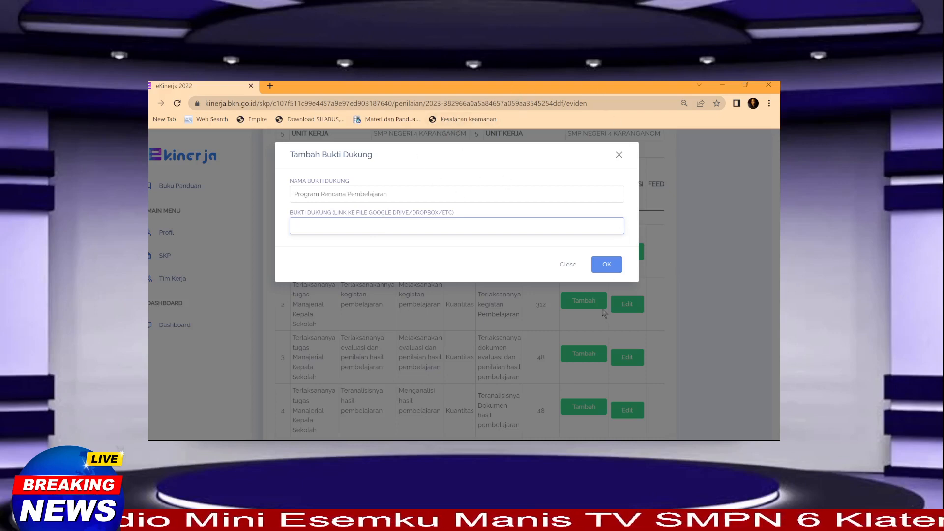
{"action": "left_click", "coordinate": [520, 437]}
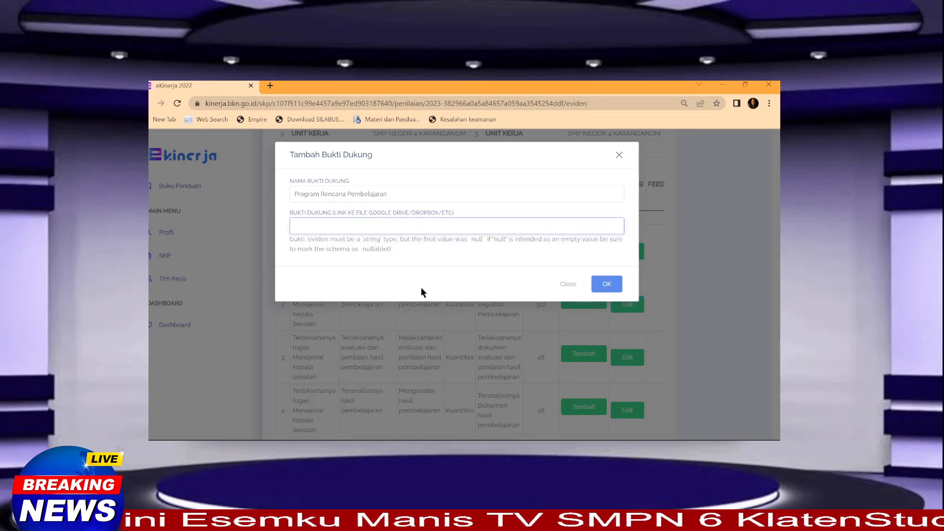
{"action": "left_click", "coordinate": [270, 85]}
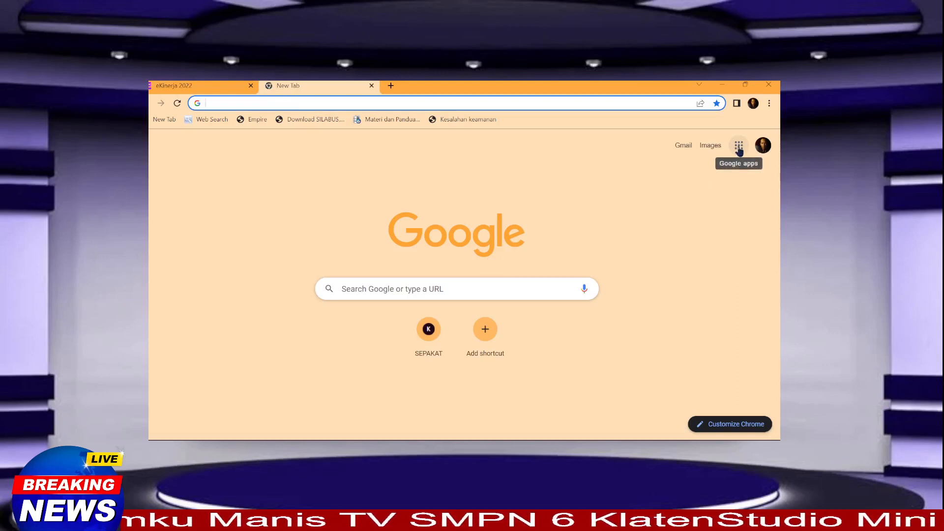
Step: Launch Google Drive from the Google apps grid on the New Tab page
{"action": "left_click", "coordinate": [738, 147]}
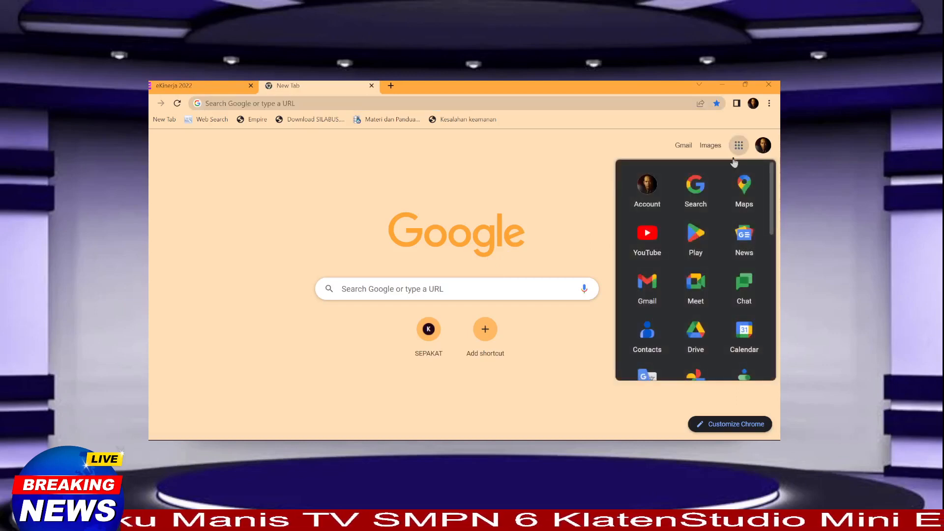
{"action": "scroll", "coordinate": [704, 299], "scroll_direction": "down", "scroll_amount": 1}
{"action": "left_click", "coordinate": [705, 299]}
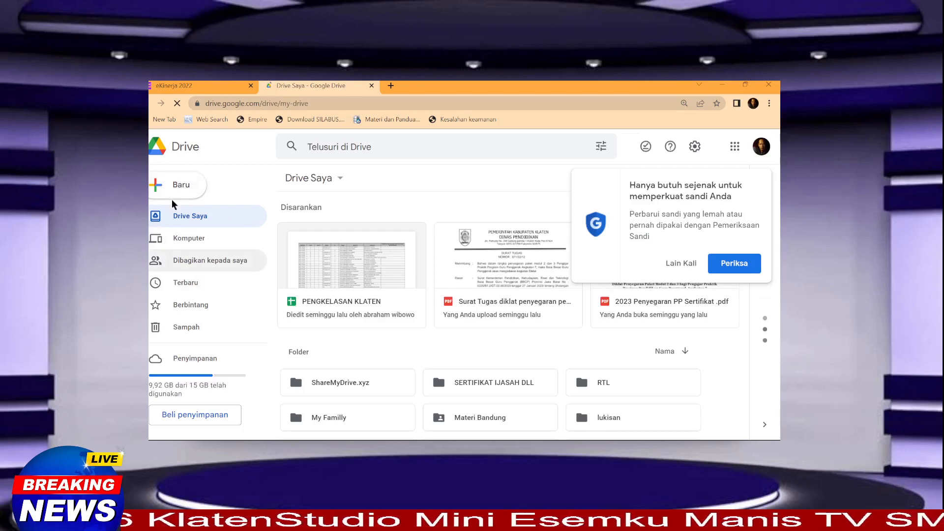
Step: Create the folder 'Bukti Dukung SKP 2023' in Drive Saya and open it
{"action": "left_click", "coordinate": [178, 188]}
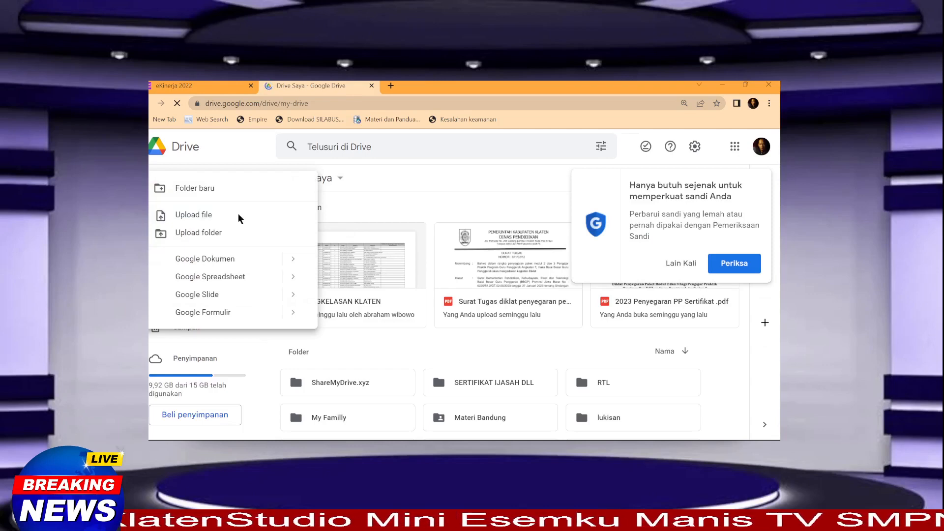
{"action": "left_click", "coordinate": [204, 189]}
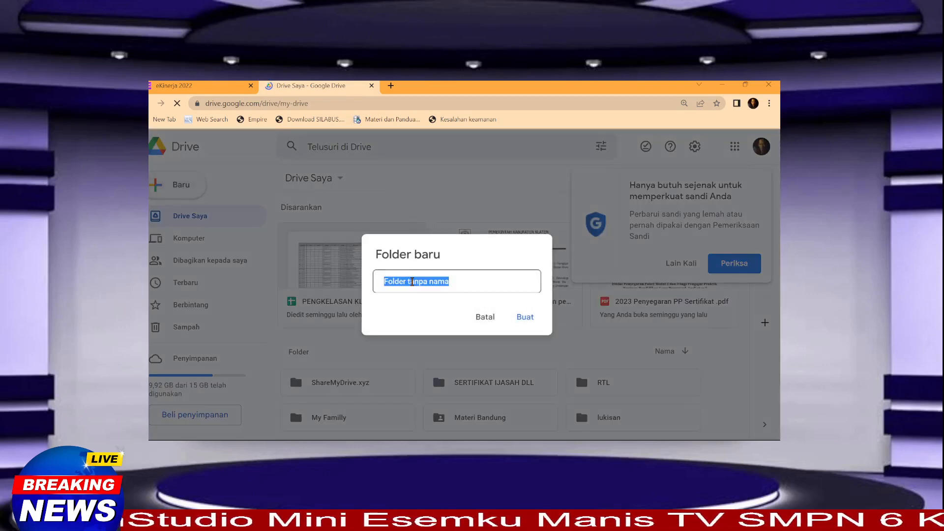
{"action": "type", "text": "Bu"}
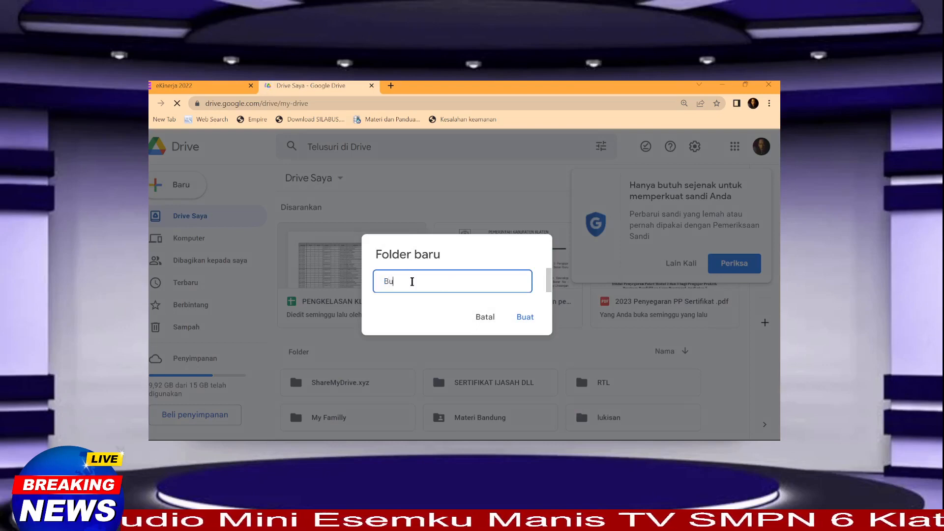
{"action": "type", "text": "kti Duku"}
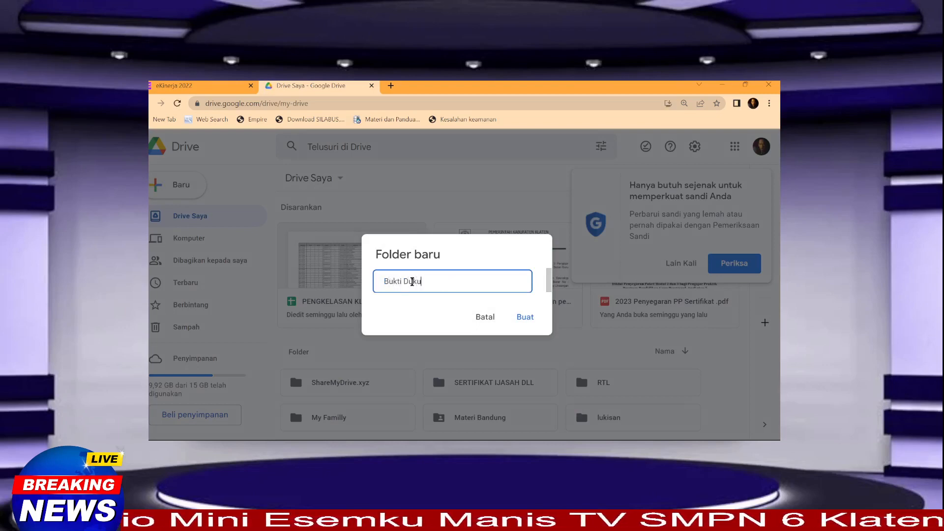
{"action": "type", "text": "ng SKP "}
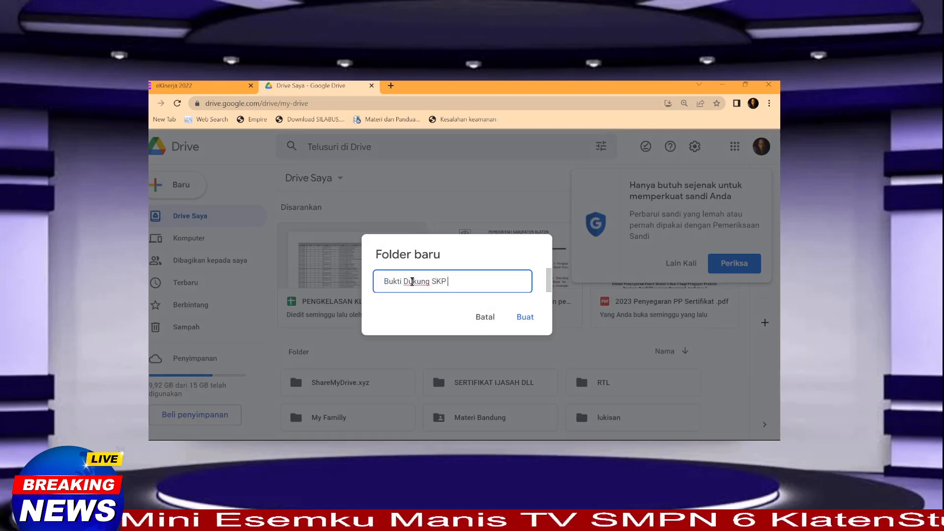
{"action": "type", "text": "2023"}
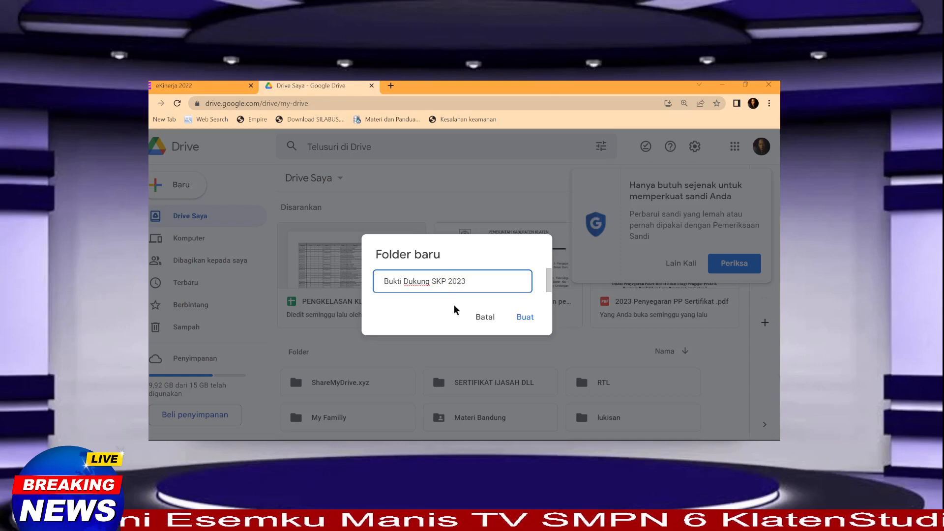
{"action": "left_click", "coordinate": [524, 318]}
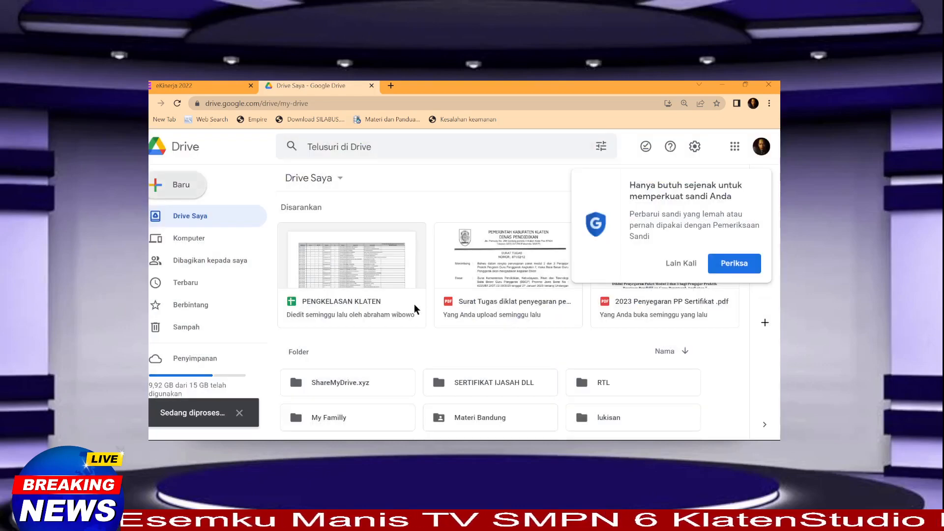
{"action": "scroll", "coordinate": [414, 304], "scroll_direction": "down", "scroll_amount": 3}
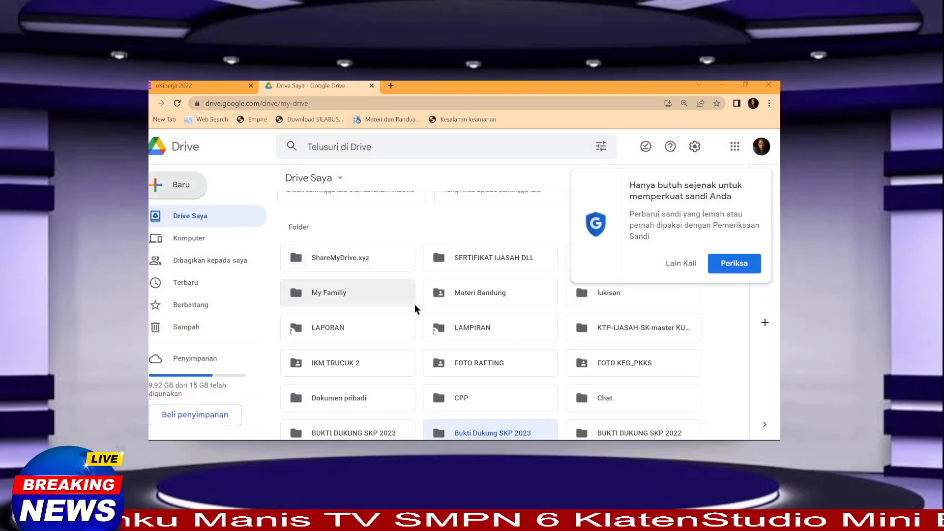
{"action": "scroll", "coordinate": [415, 304], "scroll_direction": "up", "scroll_amount": 2}
{"action": "scroll", "coordinate": [414, 304], "scroll_direction": "down", "scroll_amount": 4}
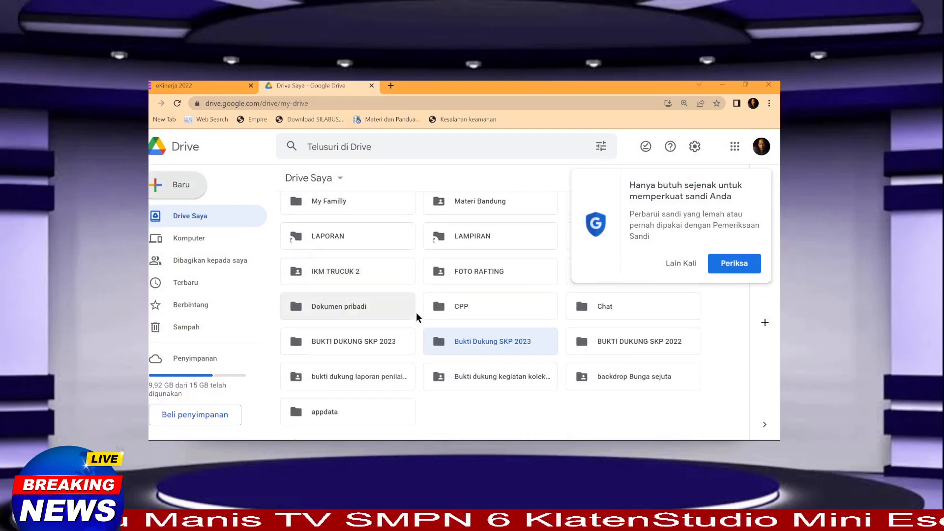
{"action": "scroll", "coordinate": [416, 315], "scroll_direction": "down", "scroll_amount": 1}
{"action": "double_click", "coordinate": [466, 336]}
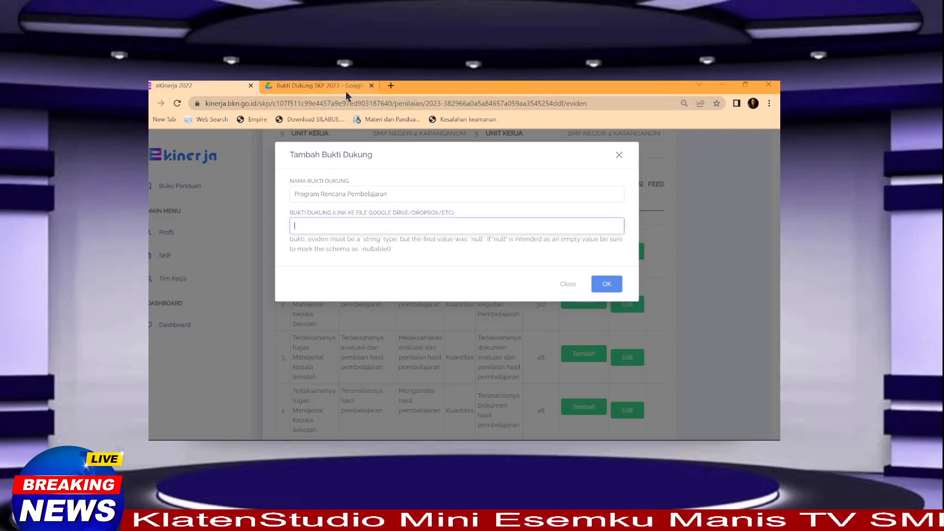
{"action": "left_click", "coordinate": [326, 88]}
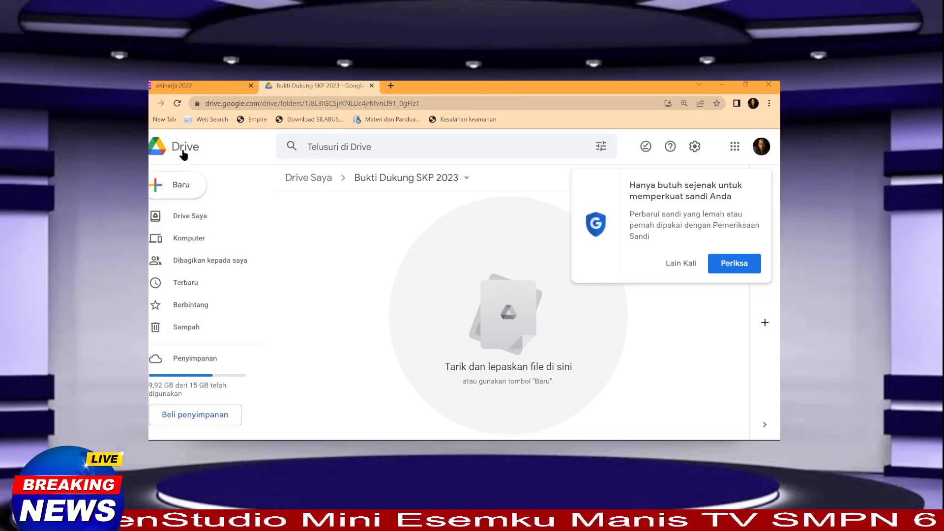
{"action": "left_click", "coordinate": [172, 187]}
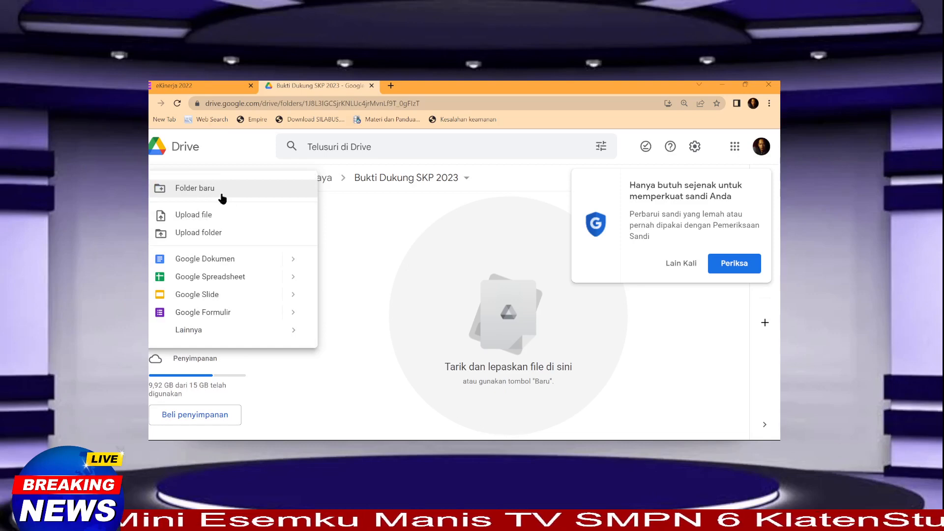
Step: Make a 'Program Pembelajaran' subfolder inside Bukti Dukung SKP 2023 and open it
{"action": "left_click", "coordinate": [208, 190]}
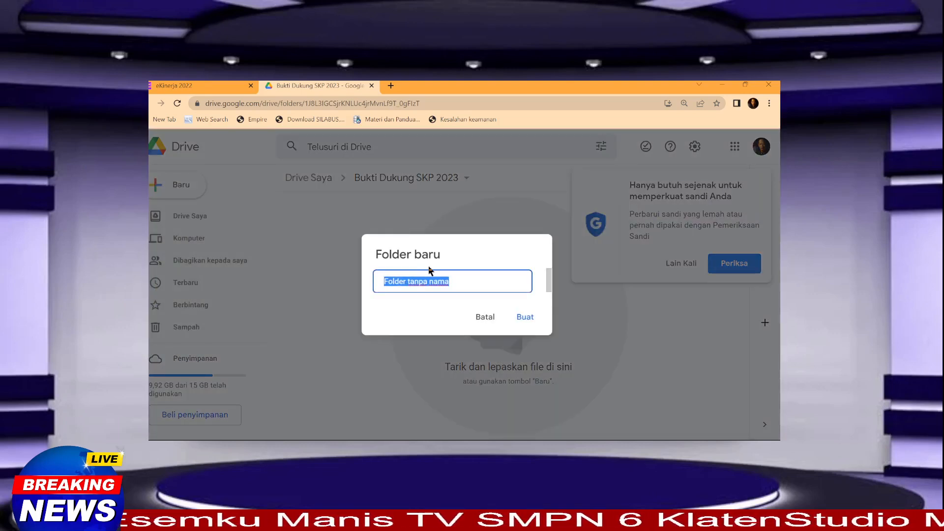
{"action": "type", "text": "Program"}
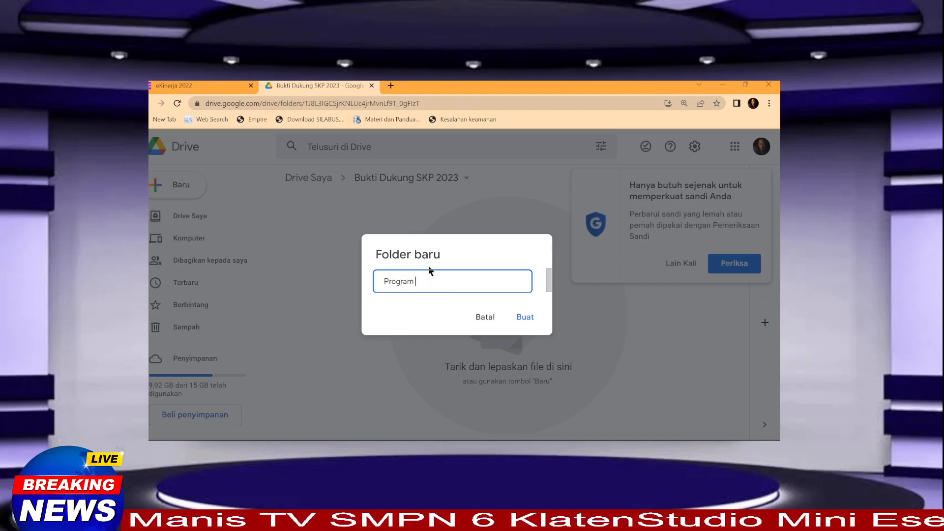
{"action": "type", "text": "Pembela"}
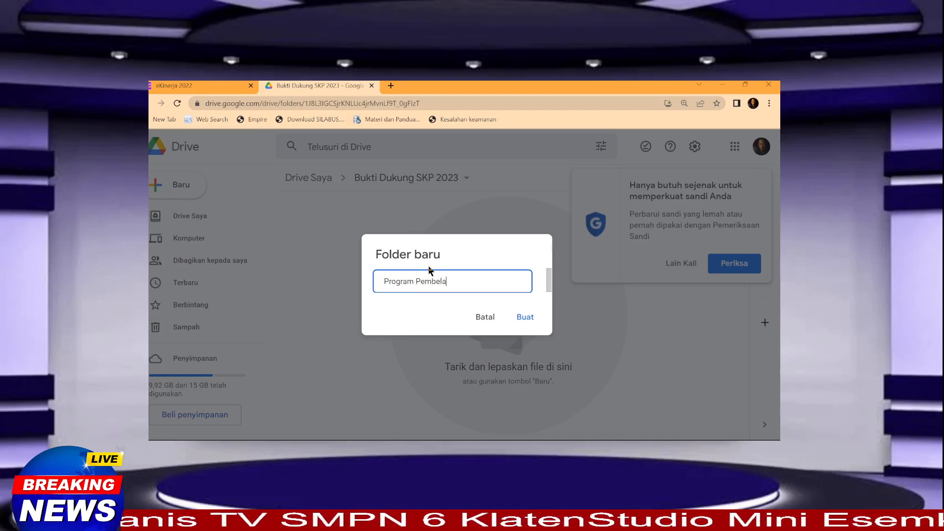
{"action": "type", "text": "jaran"}
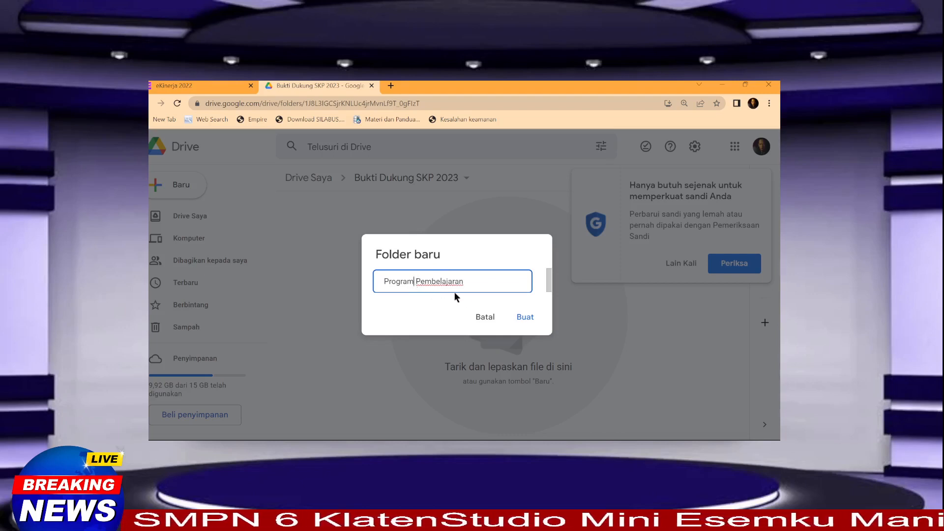
{"action": "left_click", "coordinate": [526, 318]}
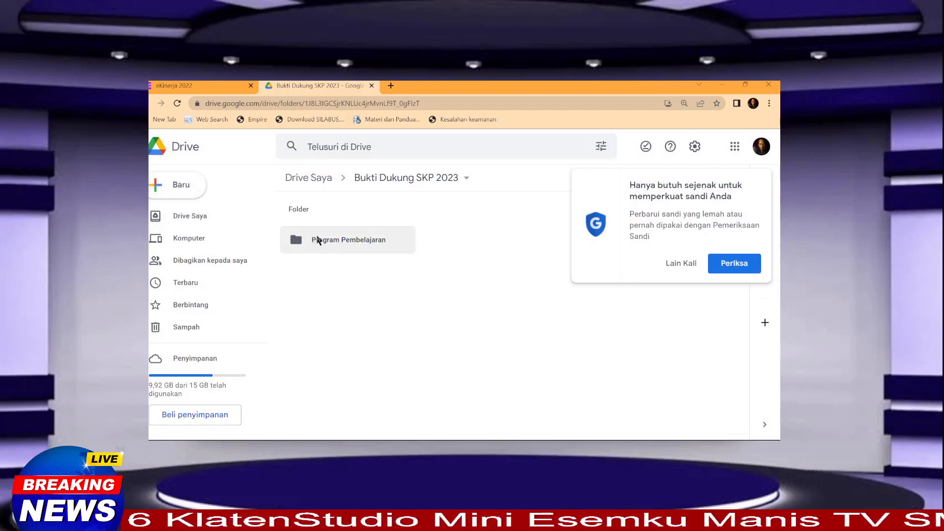
{"action": "double_click", "coordinate": [344, 249]}
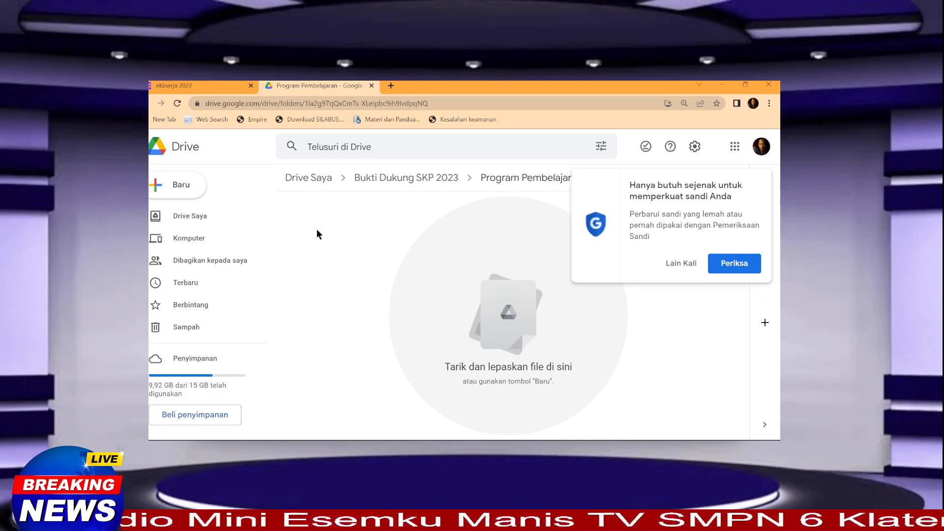
Step: Upload six lesson-planning files, including SILABUS IPS SMP.docx, PROGRAM TAHUNAN.xls and Program Semester.xls
{"action": "left_click", "coordinate": [178, 190]}
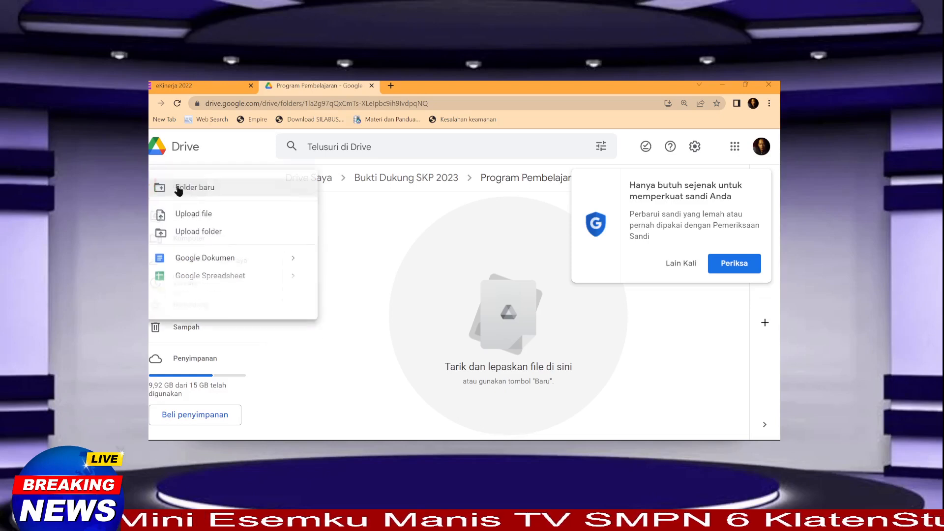
{"action": "left_click", "coordinate": [193, 216]}
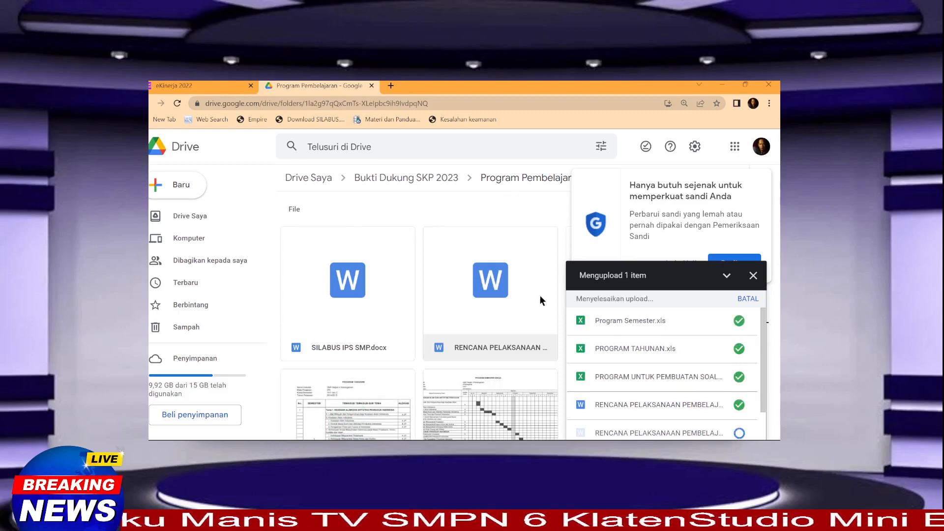
{"action": "scroll", "coordinate": [371, 231], "scroll_direction": "down", "scroll_amount": 1}
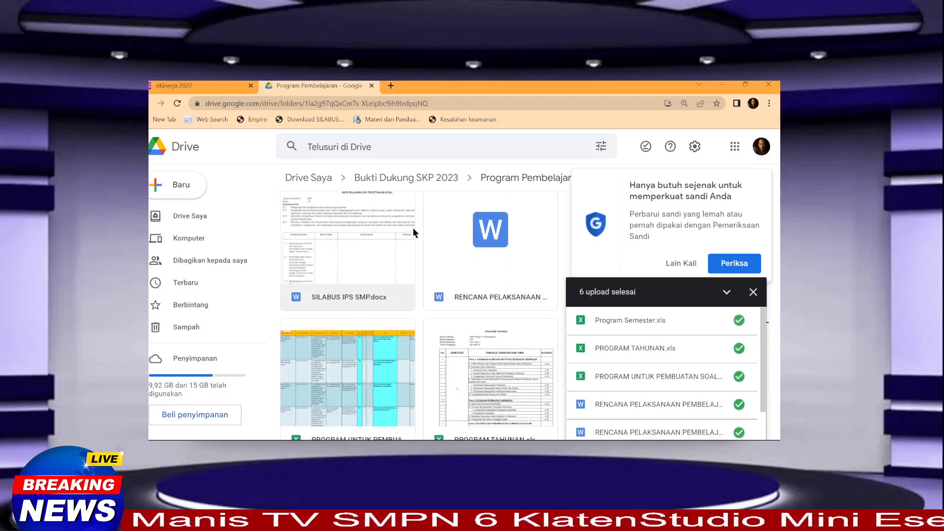
{"action": "scroll", "coordinate": [403, 241], "scroll_direction": "down", "scroll_amount": 2}
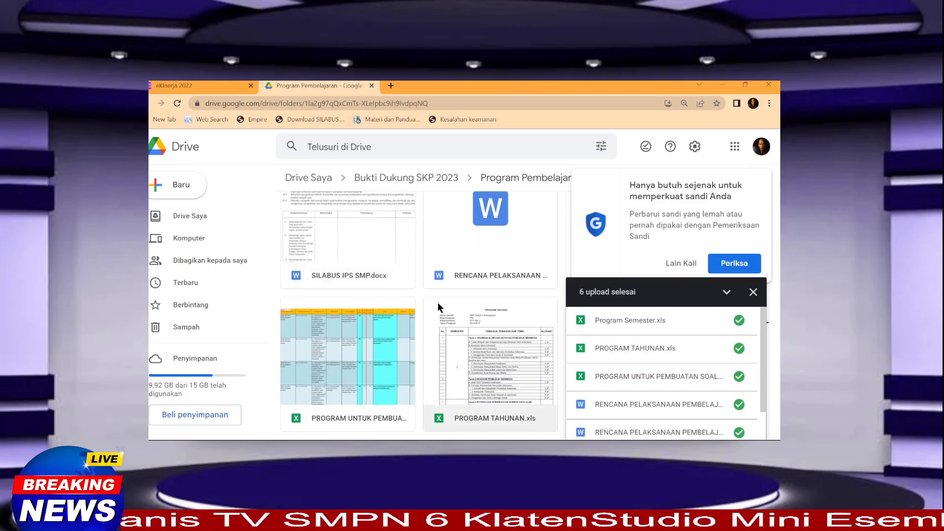
{"action": "scroll", "coordinate": [438, 302], "scroll_direction": "up", "scroll_amount": 3}
{"action": "left_click", "coordinate": [752, 291]}
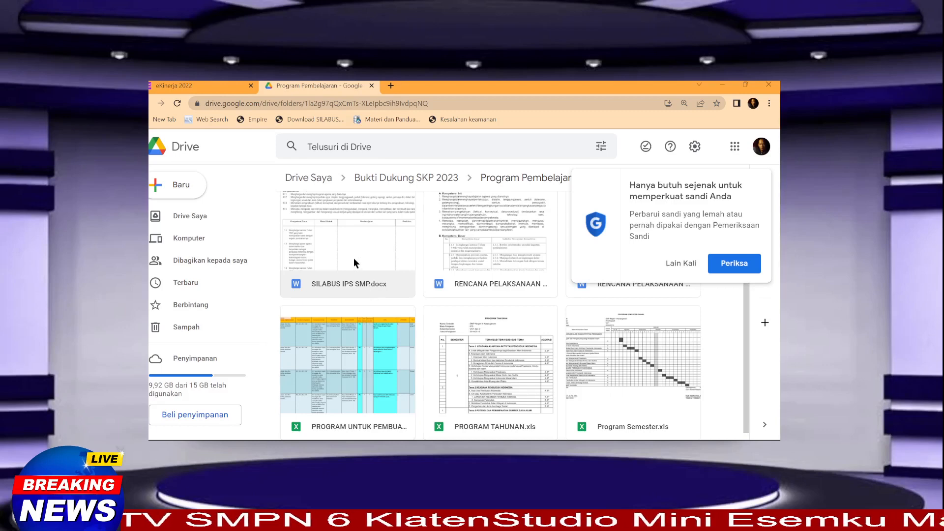
{"action": "scroll", "coordinate": [353, 258], "scroll_direction": "up", "scroll_amount": 1}
{"action": "left_click", "coordinate": [322, 229]}
{"action": "scroll", "coordinate": [330, 257], "scroll_direction": "up", "scroll_amount": 1}
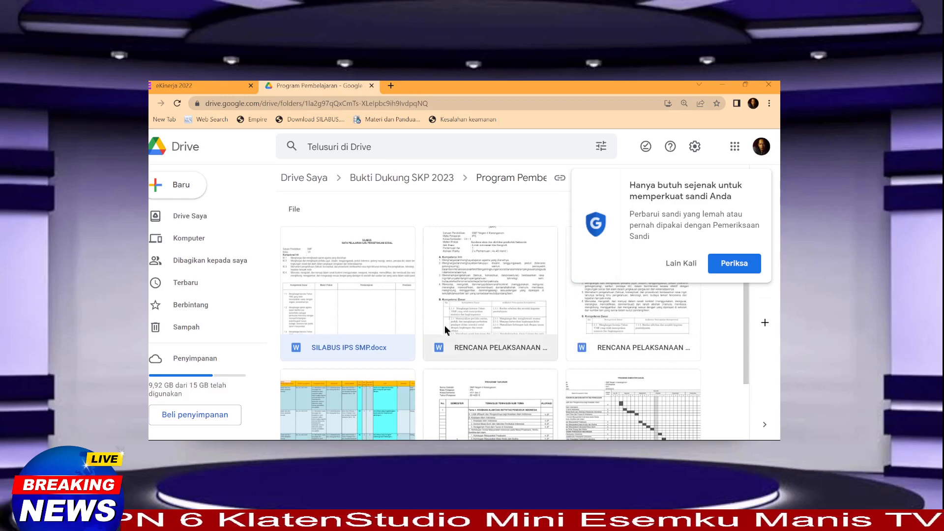
{"action": "scroll", "coordinate": [358, 305], "scroll_direction": "down", "scroll_amount": 1}
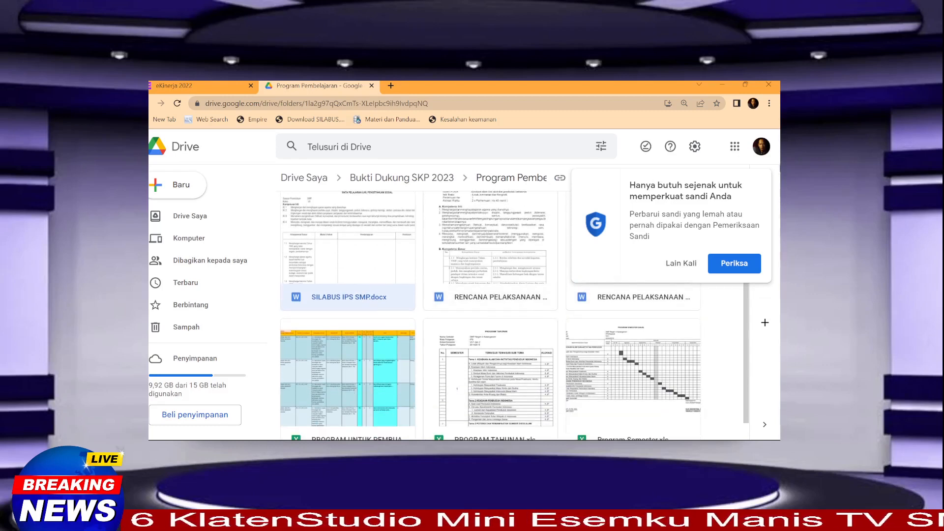
{"action": "left_click", "coordinate": [682, 264]}
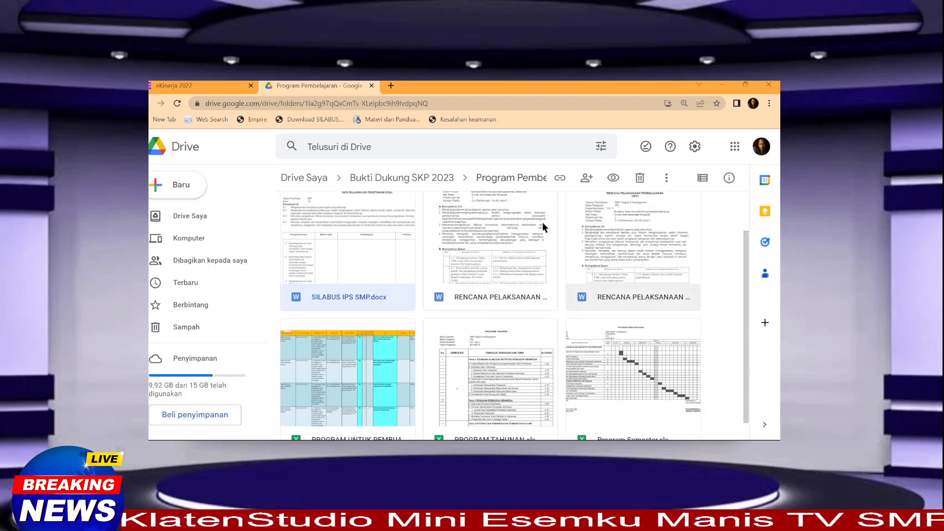
Step: Go back up to the Bukti Dukung SKP 2023 folder via the breadcrumb
{"action": "scroll", "coordinate": [408, 255], "scroll_direction": "up", "scroll_amount": 1}
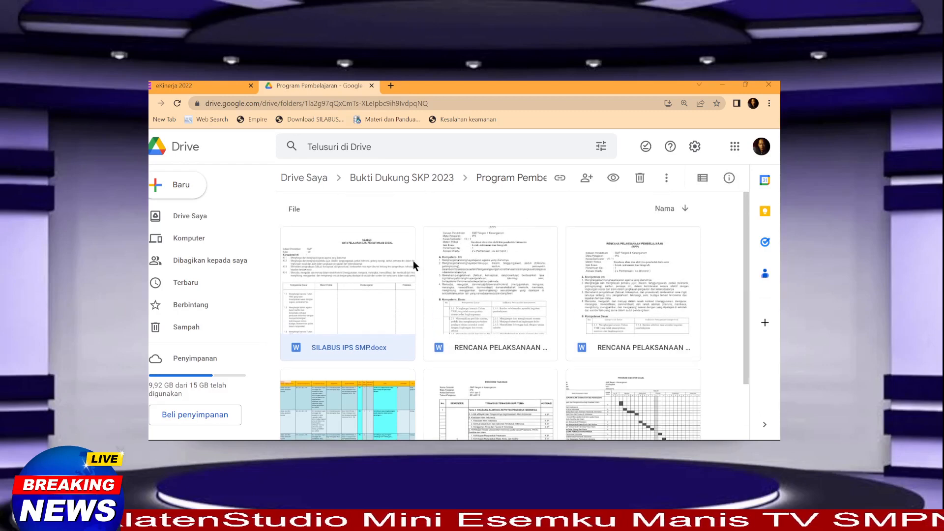
{"action": "left_click", "coordinate": [502, 180]}
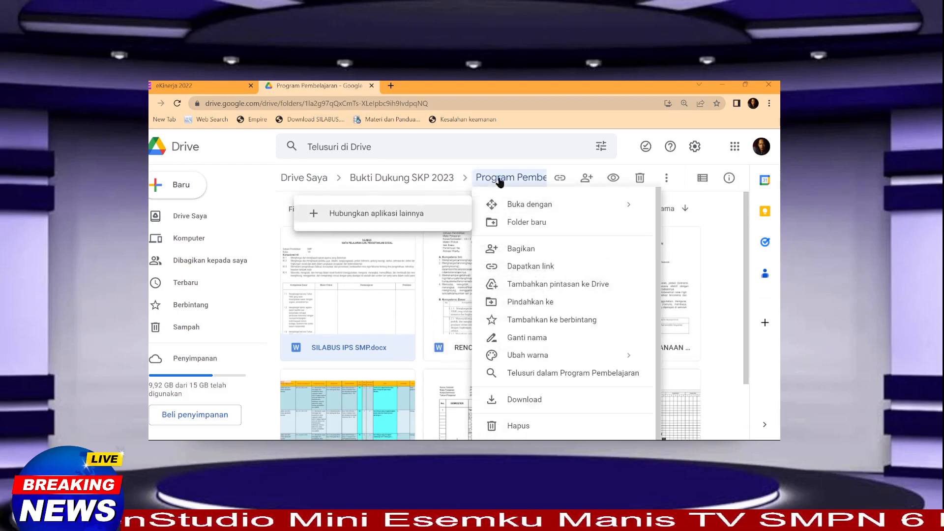
{"action": "left_click", "coordinate": [499, 179]}
{"action": "left_click", "coordinate": [423, 179]}
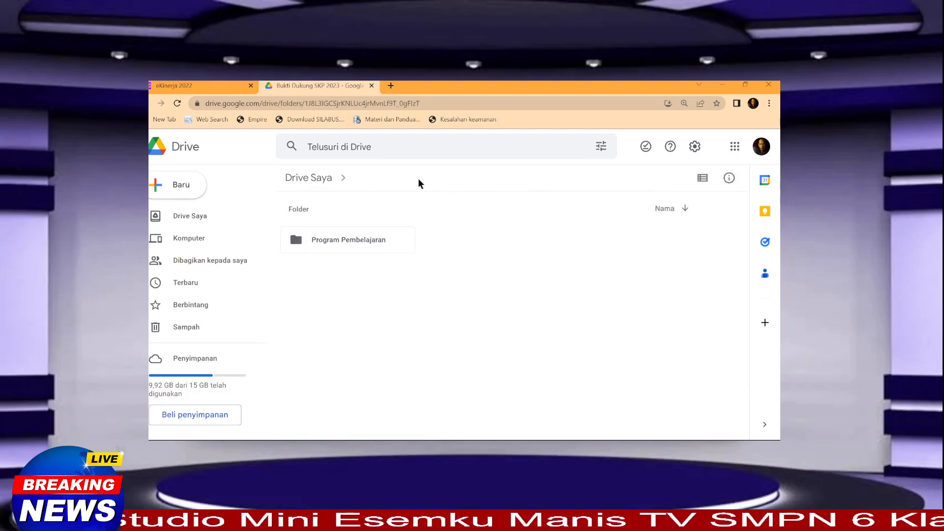
Step: Set the Program Pembelajaran folder's access to 'Siapa saja yang memiliki link' and copy its link
{"action": "right_click", "coordinate": [356, 242]}
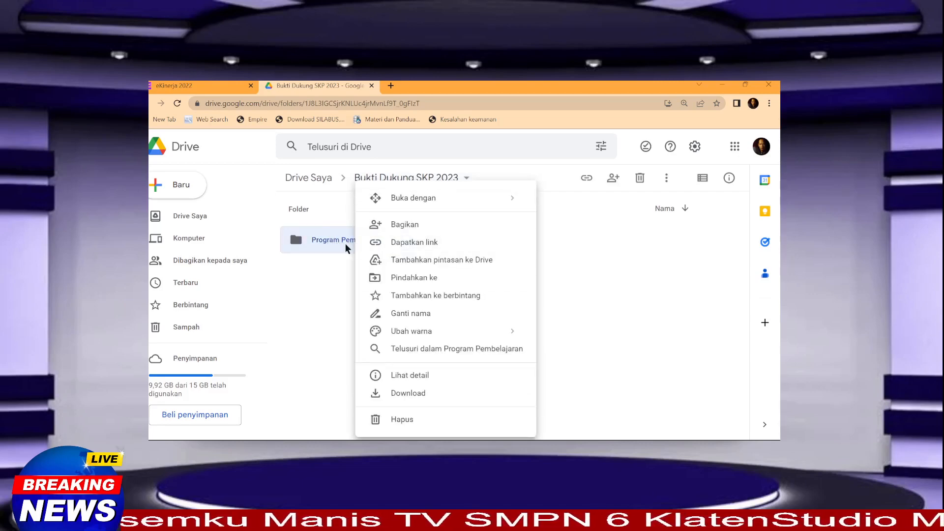
{"action": "left_click", "coordinate": [413, 243]}
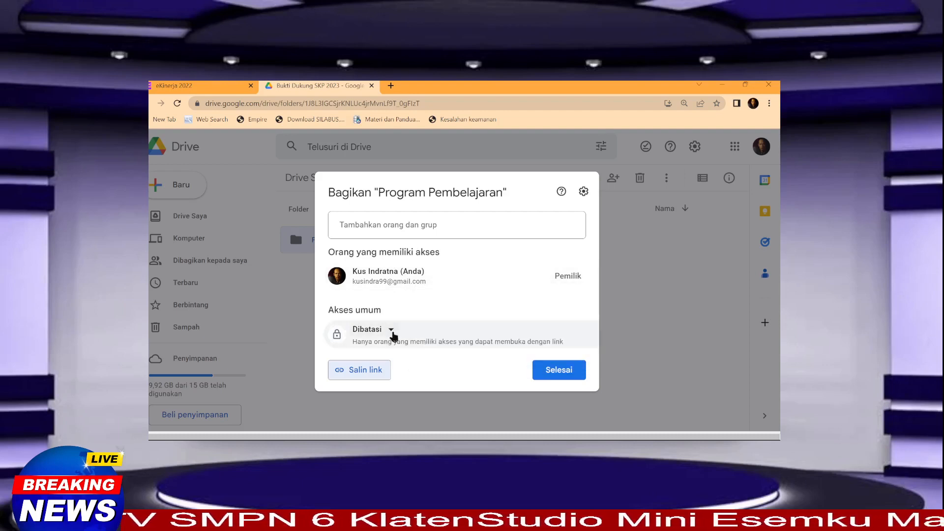
{"action": "left_click", "coordinate": [390, 331]}
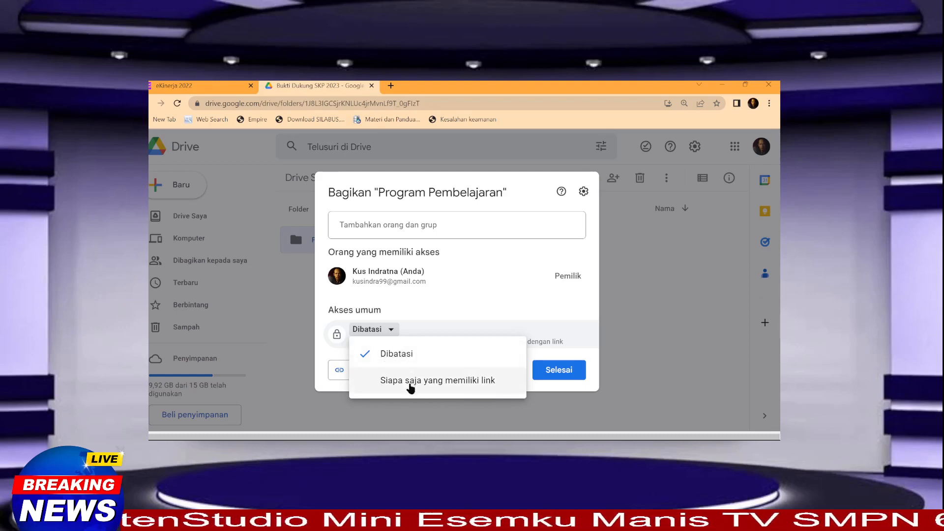
{"action": "left_click", "coordinate": [410, 387]}
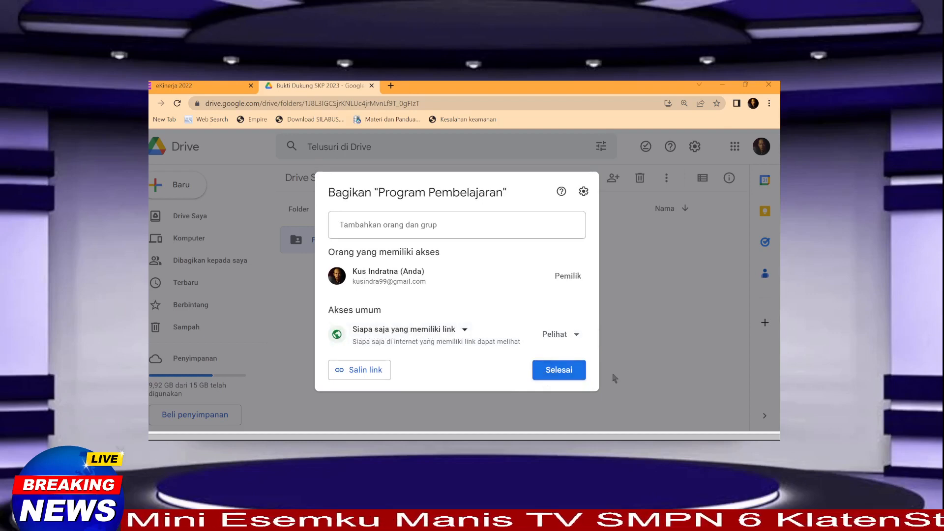
{"action": "left_click", "coordinate": [366, 373]}
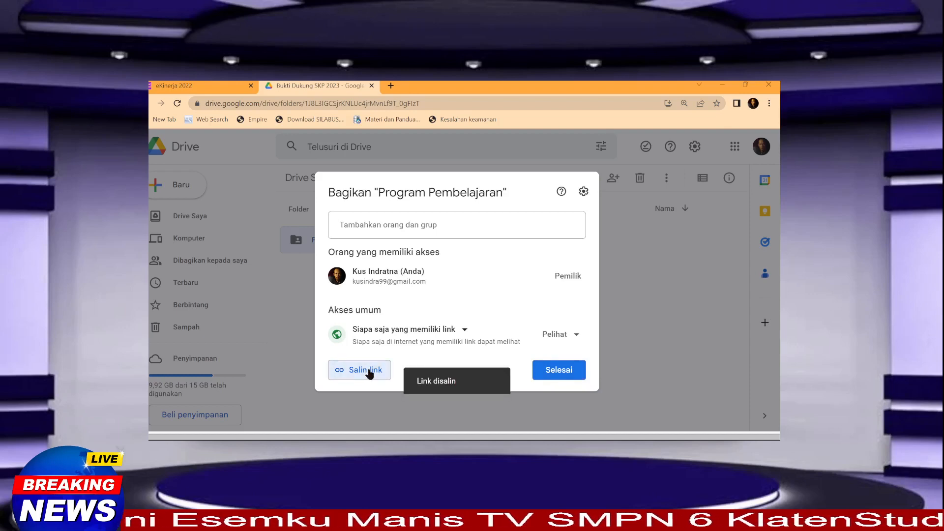
{"action": "left_click", "coordinate": [555, 371]}
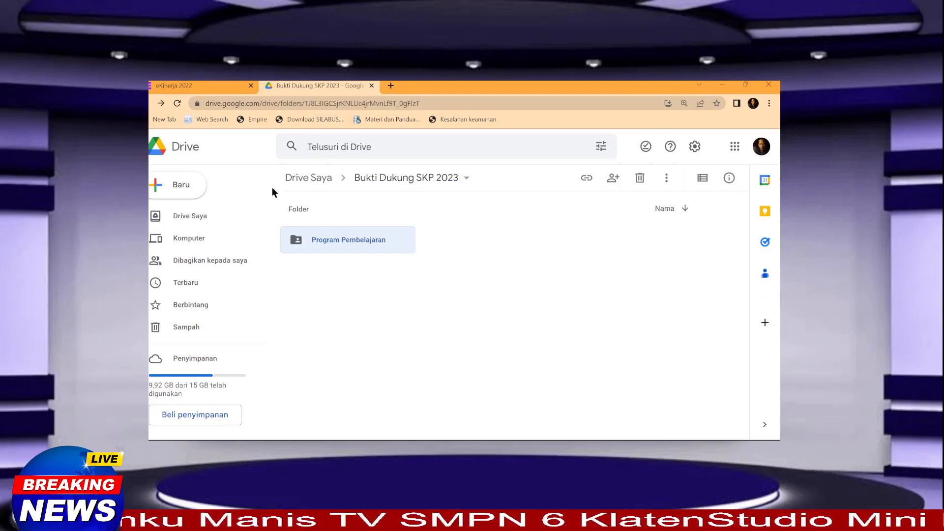
Step: Paste the Drive folder link as row 1's Program Rencana Pembelajaran evidence, save, and open it to verify
{"action": "left_click", "coordinate": [191, 84]}
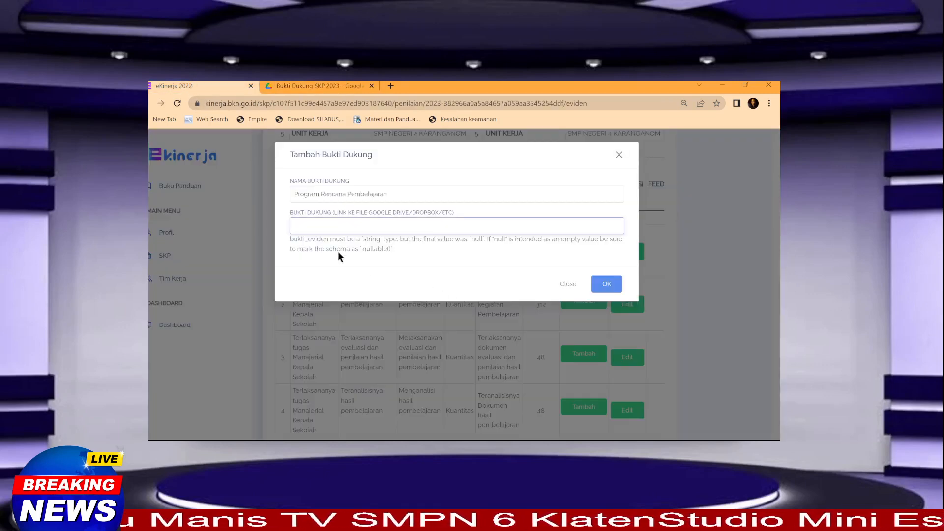
{"action": "left_click", "coordinate": [305, 227]}
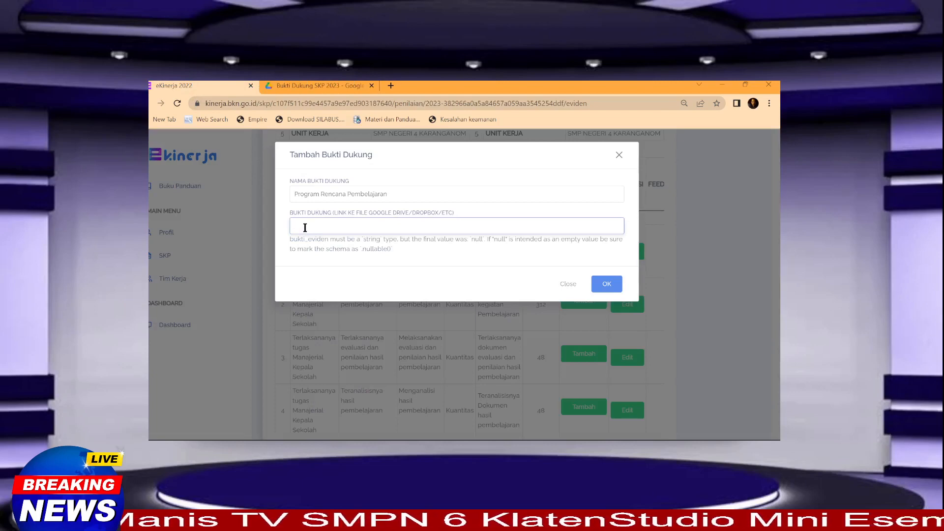
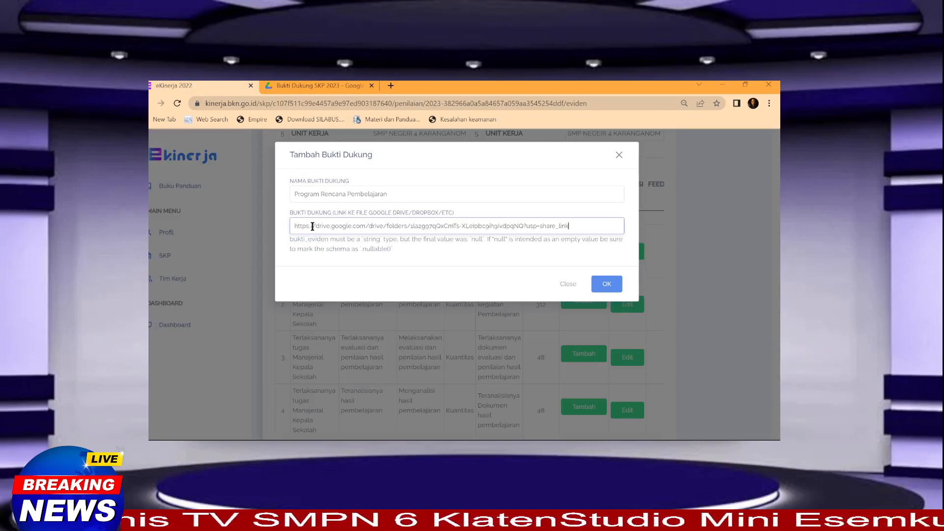
{"action": "left_click", "coordinate": [607, 287]}
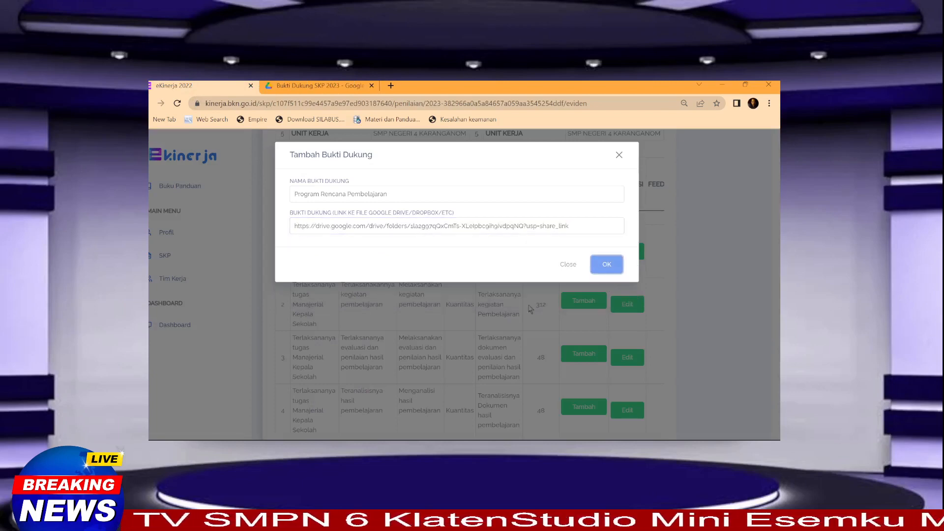
{"action": "left_click", "coordinate": [601, 269]}
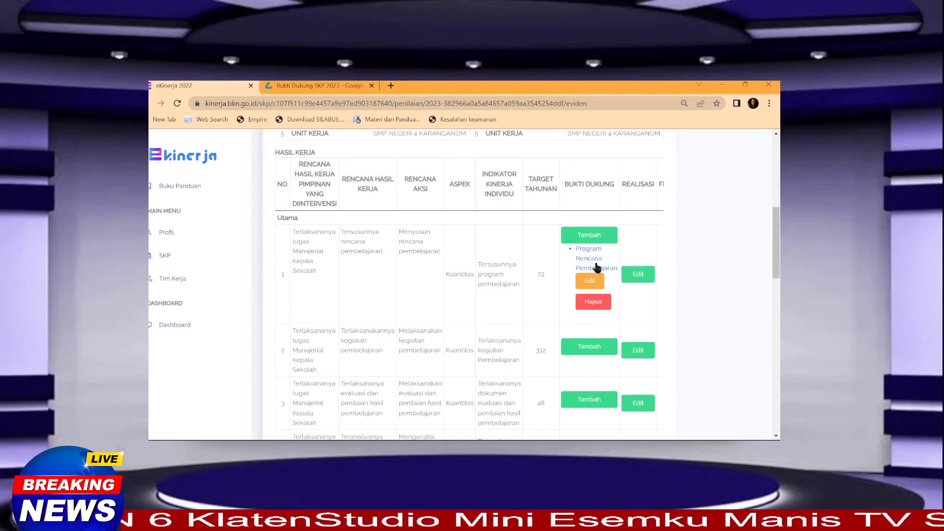
{"action": "left_click", "coordinate": [589, 255]}
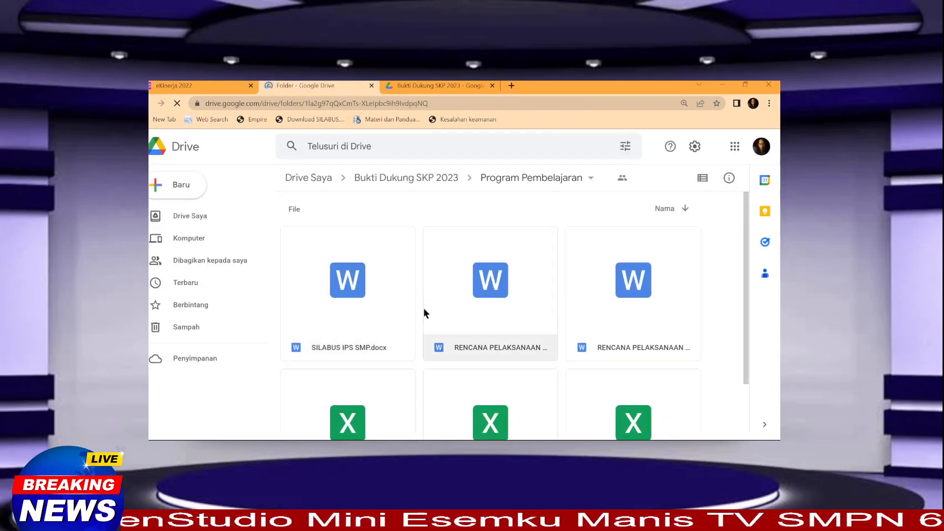
Step: Scroll through the uploaded files in the Program Pembelajaran folder, then go back to the eKinerja 2022 tab
{"action": "scroll", "coordinate": [425, 313], "scroll_direction": "down", "scroll_amount": 2}
{"action": "scroll", "coordinate": [423, 308], "scroll_direction": "up", "scroll_amount": 2}
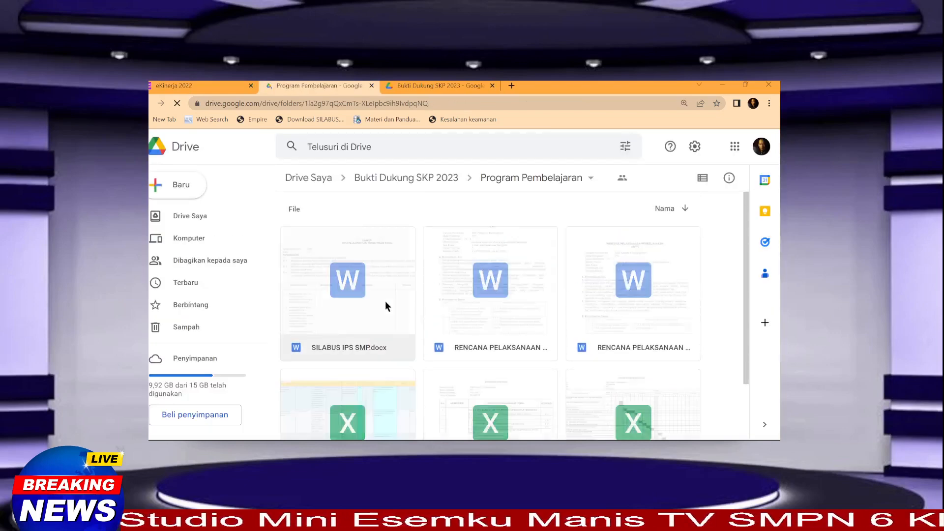
{"action": "scroll", "coordinate": [429, 294], "scroll_direction": "down", "scroll_amount": 2}
{"action": "scroll", "coordinate": [429, 294], "scroll_direction": "up", "scroll_amount": 2}
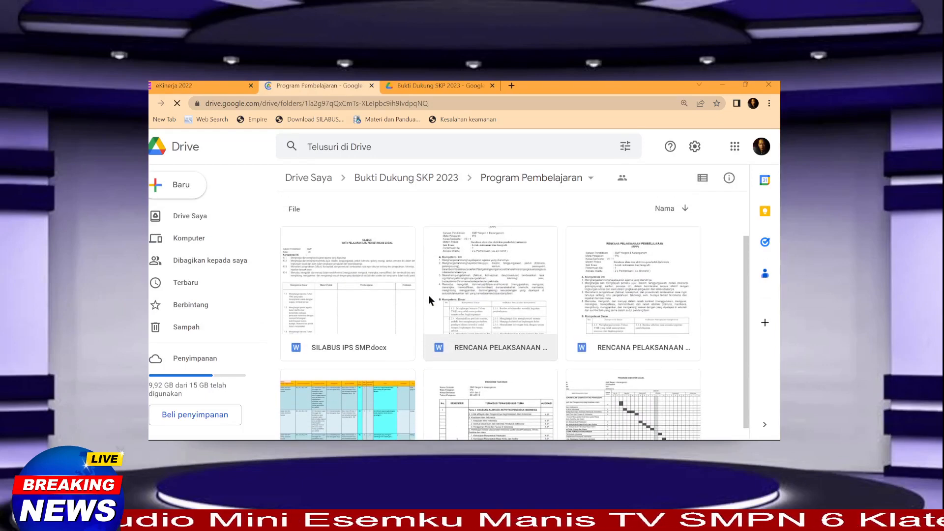
{"action": "scroll", "coordinate": [404, 298], "scroll_direction": "down", "scroll_amount": 2}
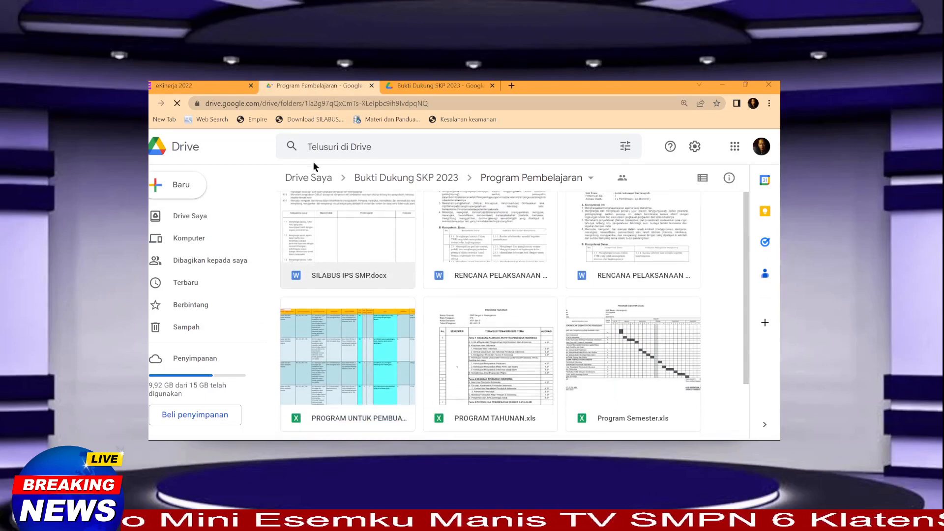
{"action": "left_click", "coordinate": [199, 88]}
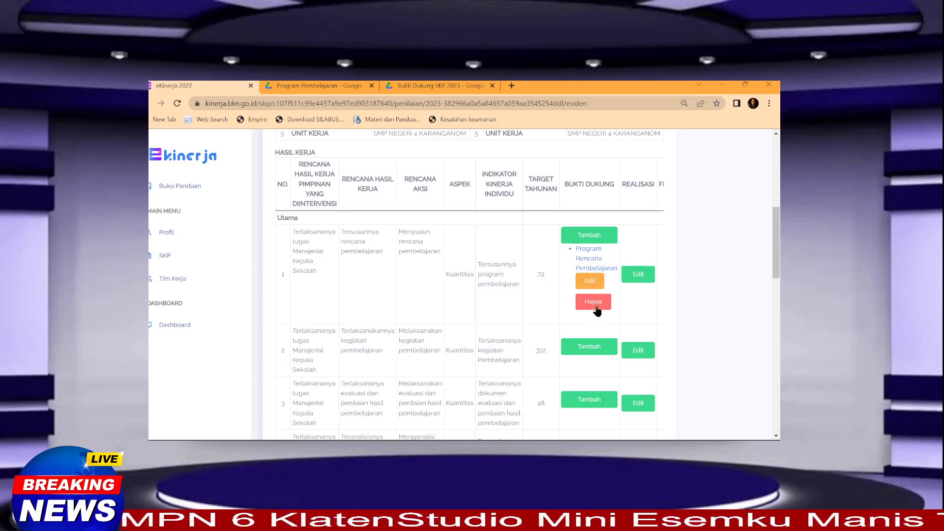
{"action": "left_click", "coordinate": [590, 283]}
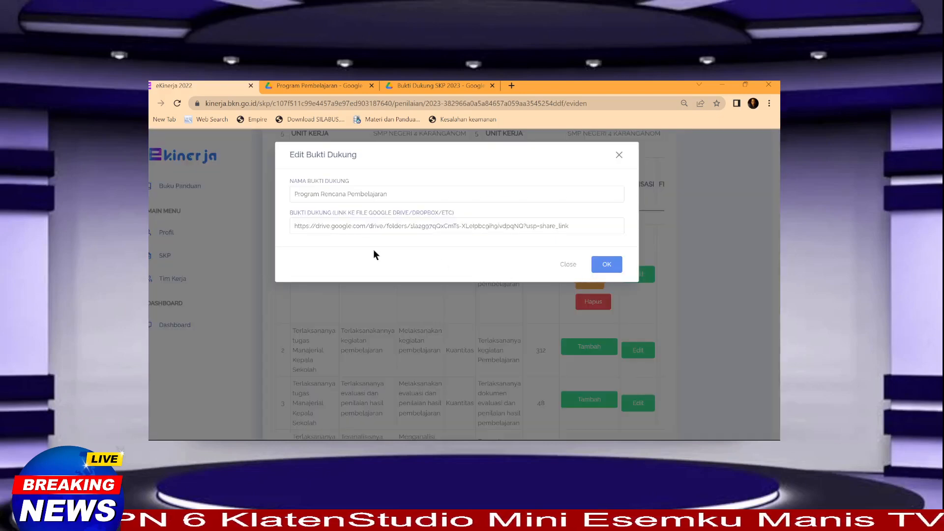
{"action": "left_click", "coordinate": [569, 264]}
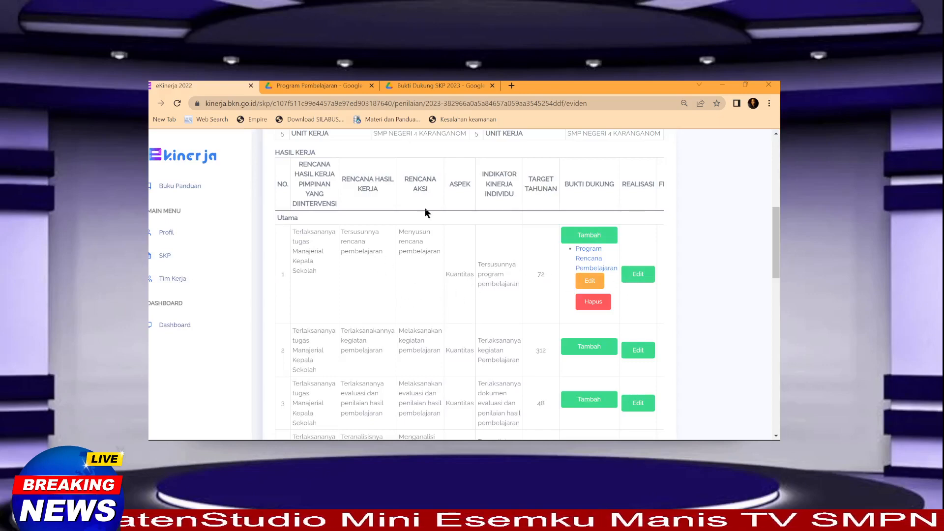
{"action": "scroll", "coordinate": [467, 216], "scroll_direction": "up", "scroll_amount": 1}
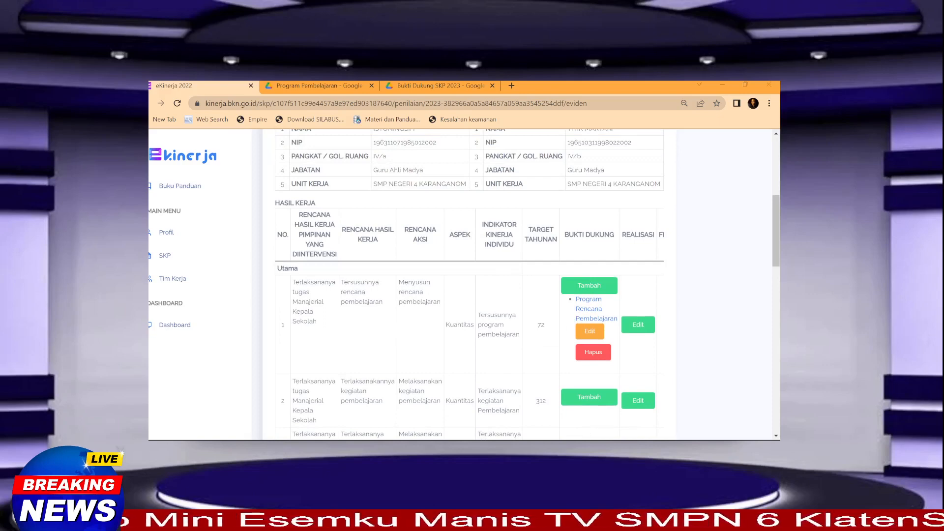
Step: Save row 1's realisation as '6 Program' with Sumber Data 'Bukti Dukung Program Pembelajaran'
{"action": "left_click", "coordinate": [638, 326]}
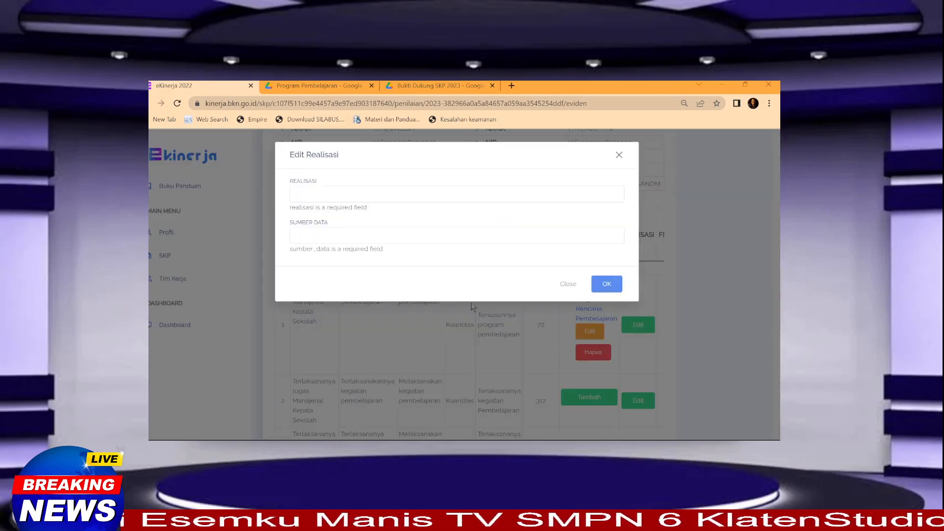
{"action": "left_click", "coordinate": [312, 195]}
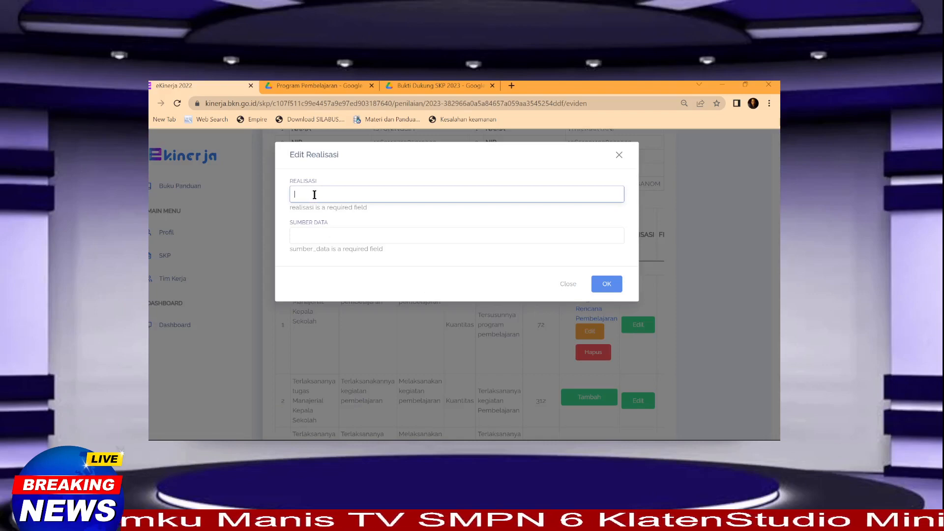
{"action": "type", "text": "6"}
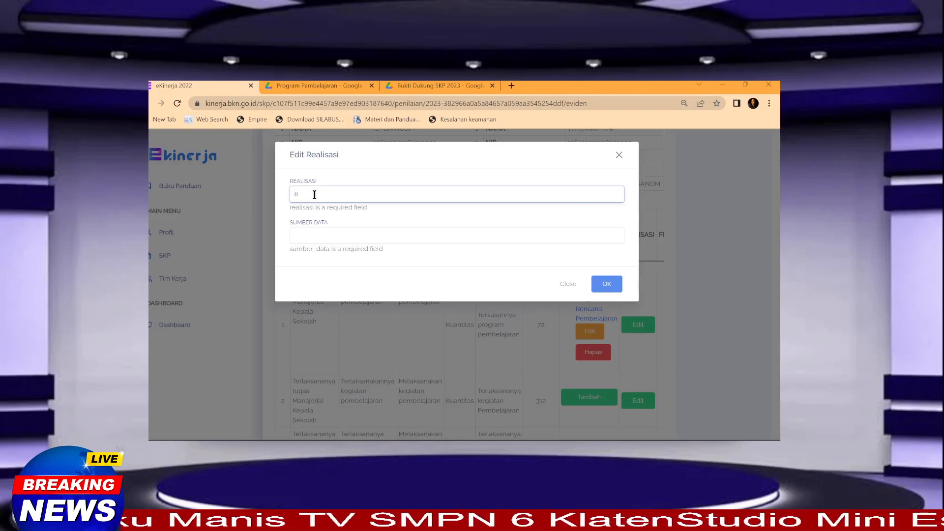
{"action": "type", "text": " P"}
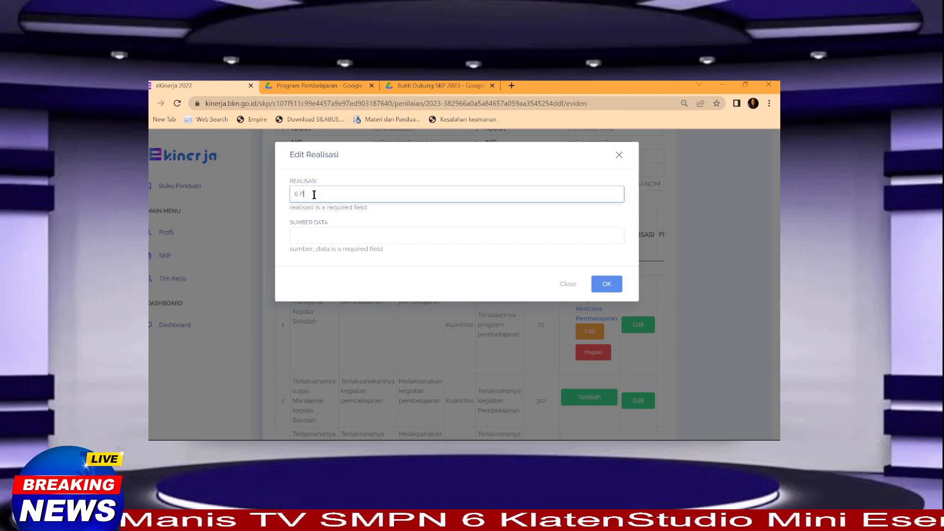
{"action": "type", "text": "rogram"}
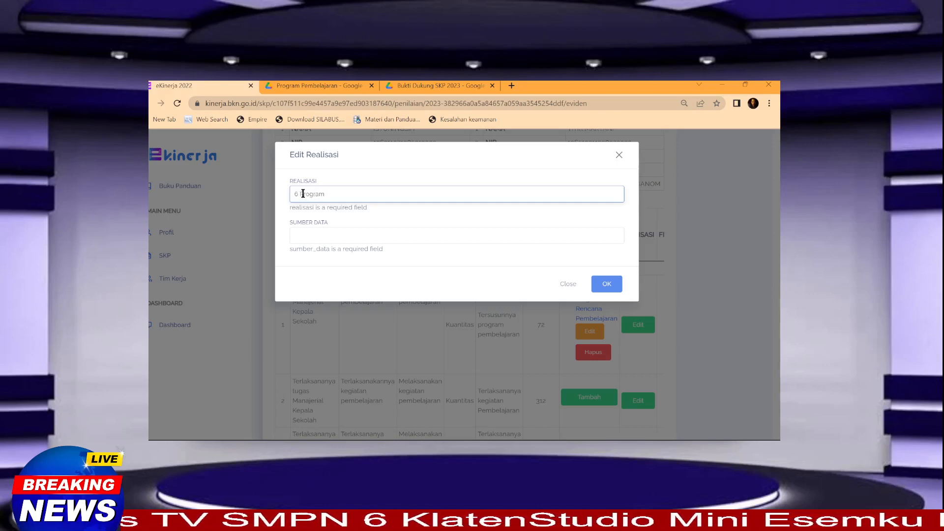
{"action": "left_click_drag", "start_coordinate": [301, 193], "coordinate": [338, 194]}
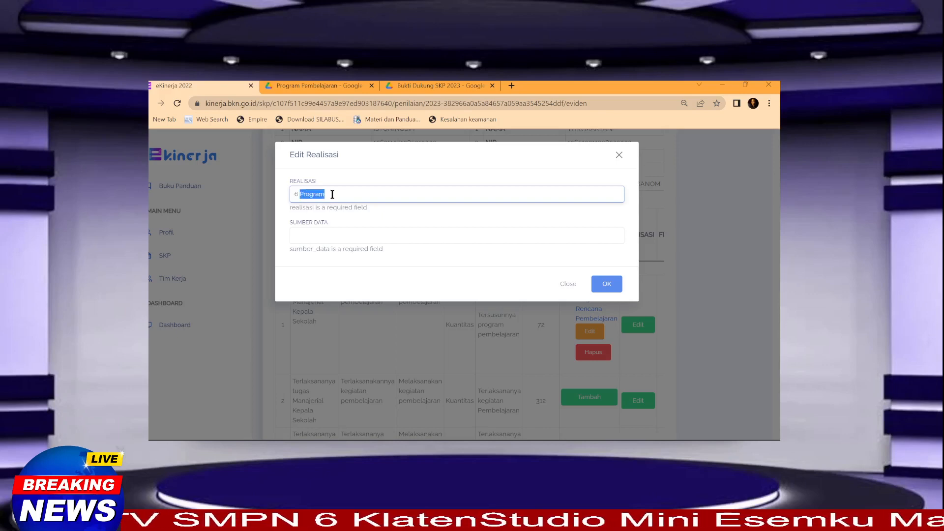
{"action": "left_click", "coordinate": [338, 194]}
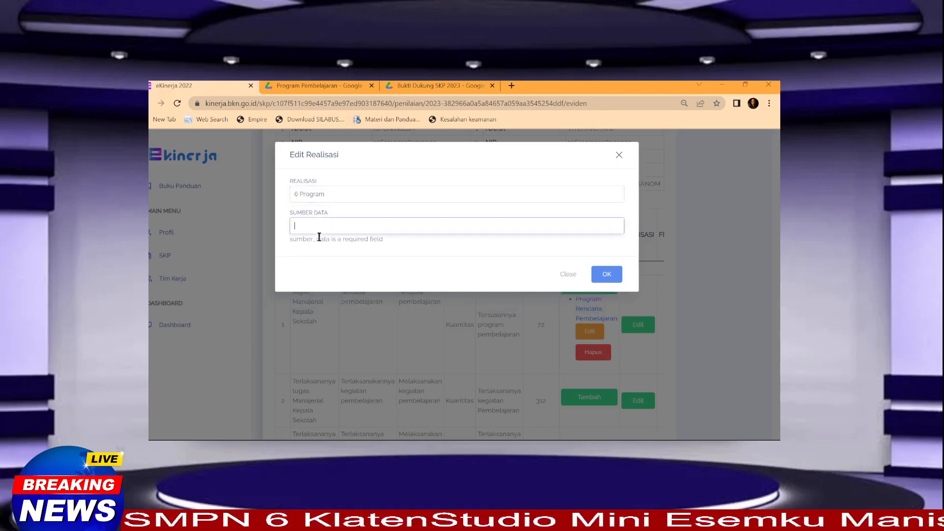
{"action": "left_click", "coordinate": [318, 236]}
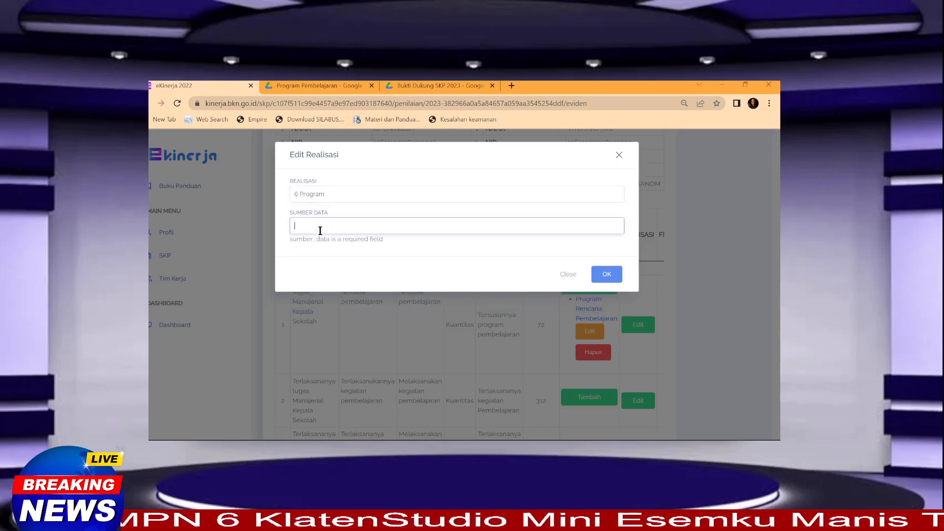
{"action": "type", "text": "Bukti "}
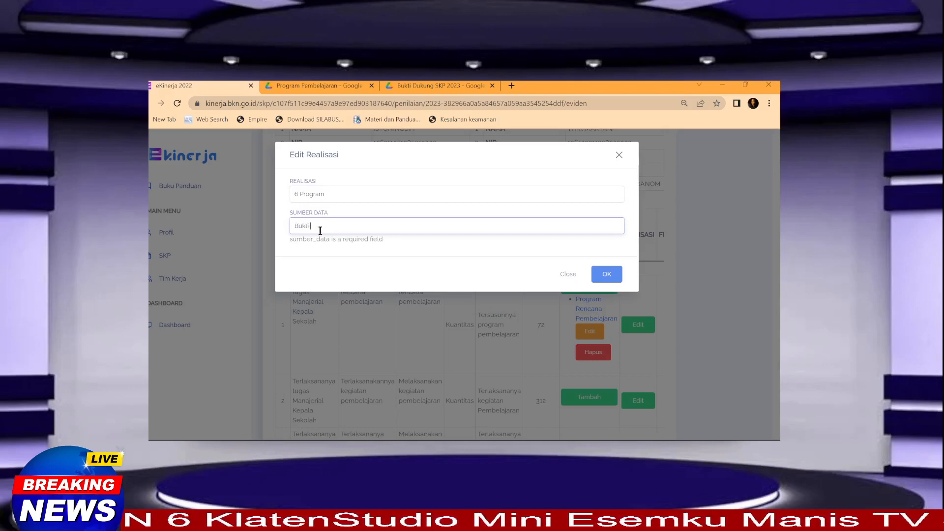
{"action": "type", "text": "Dukung "}
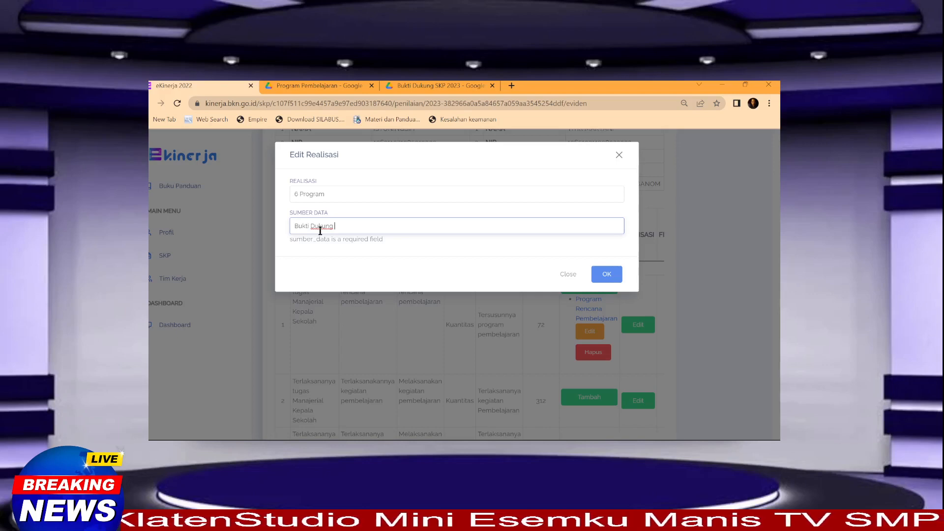
{"action": "type", "text": "Progra"}
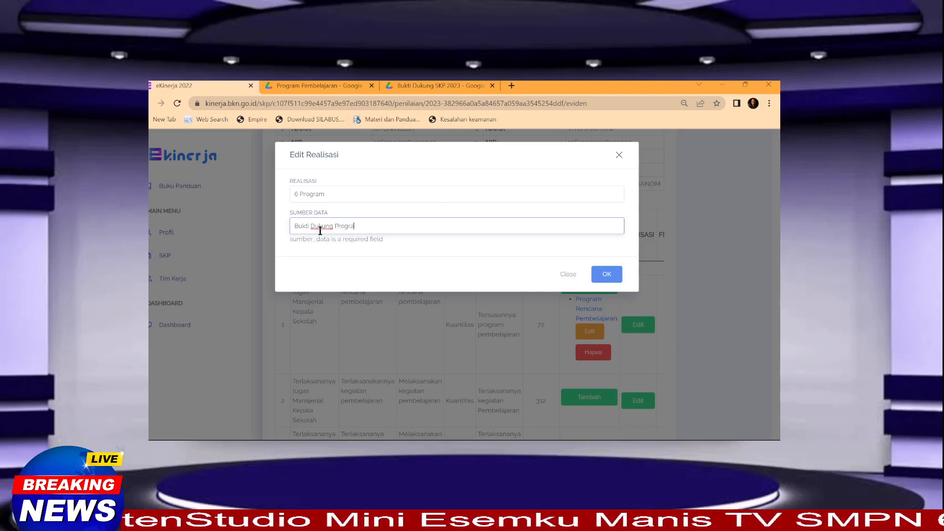
{"action": "type", "text": "m Pemb"}
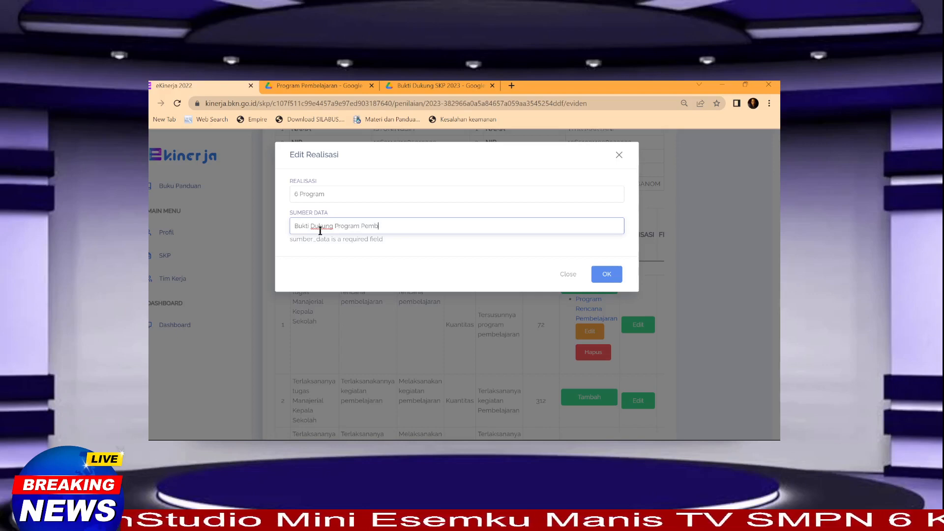
{"action": "type", "text": "elajaran"}
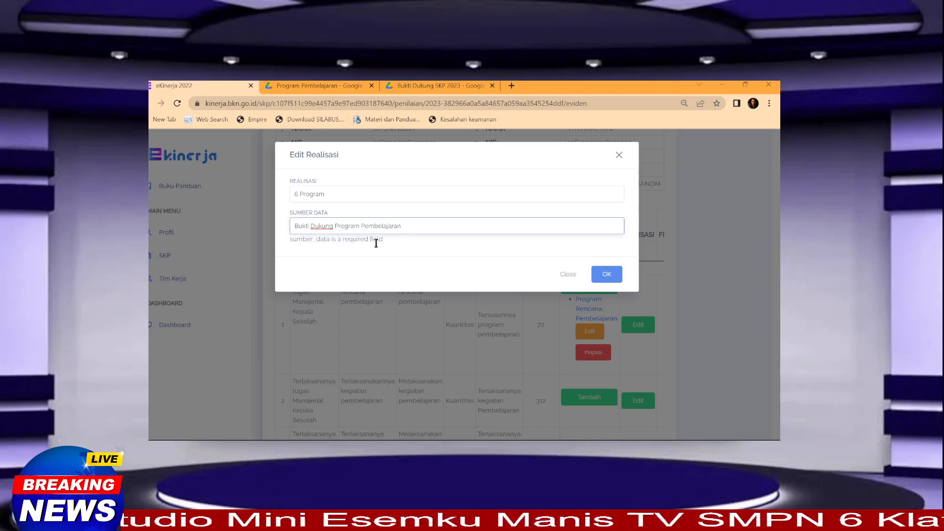
{"action": "left_click", "coordinate": [607, 266]}
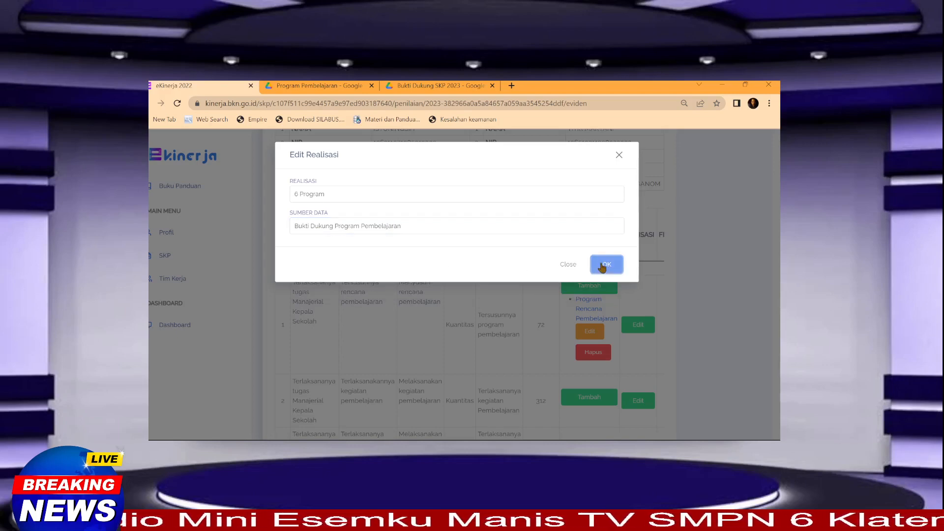
{"action": "scroll", "coordinate": [530, 314], "scroll_direction": "down", "scroll_amount": 3}
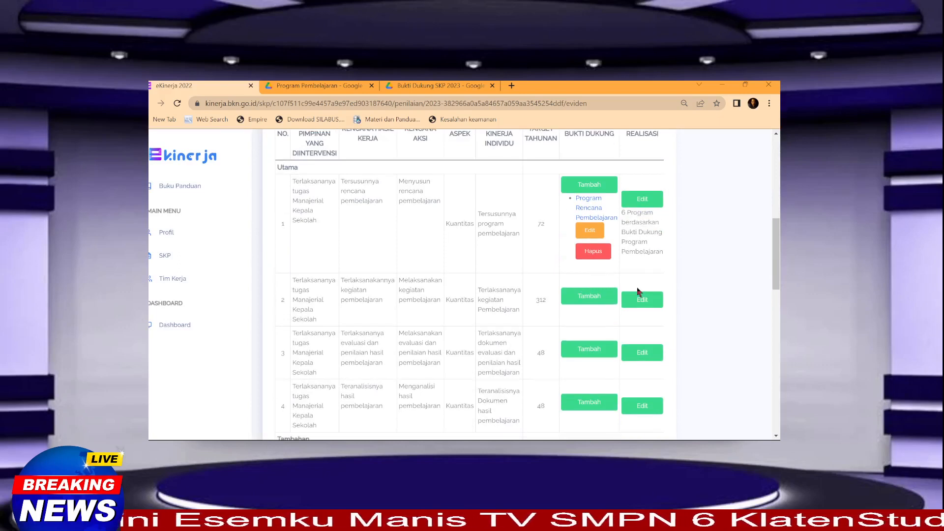
{"action": "scroll", "coordinate": [576, 300], "scroll_direction": "up", "scroll_amount": 1}
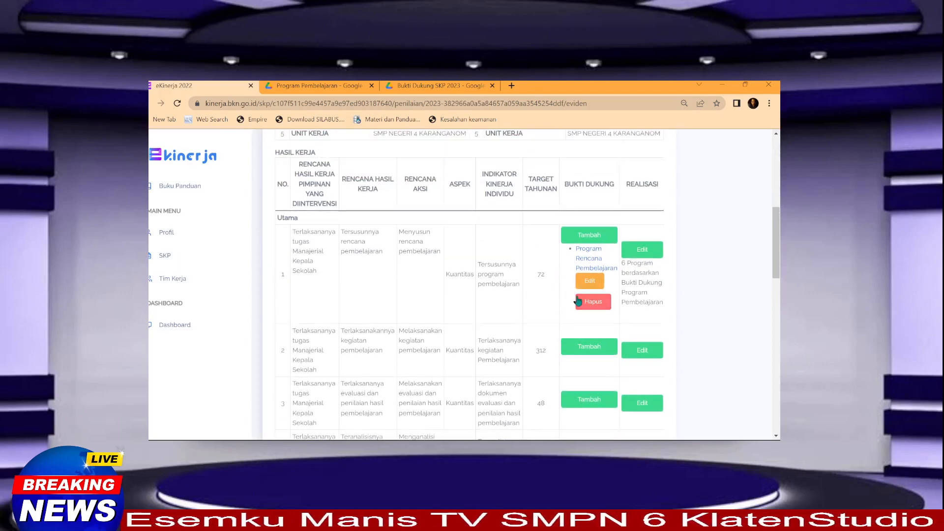
{"action": "key", "text": "ctrl+minus"}
{"action": "scroll", "coordinate": [574, 293], "scroll_direction": "down", "scroll_amount": 2}
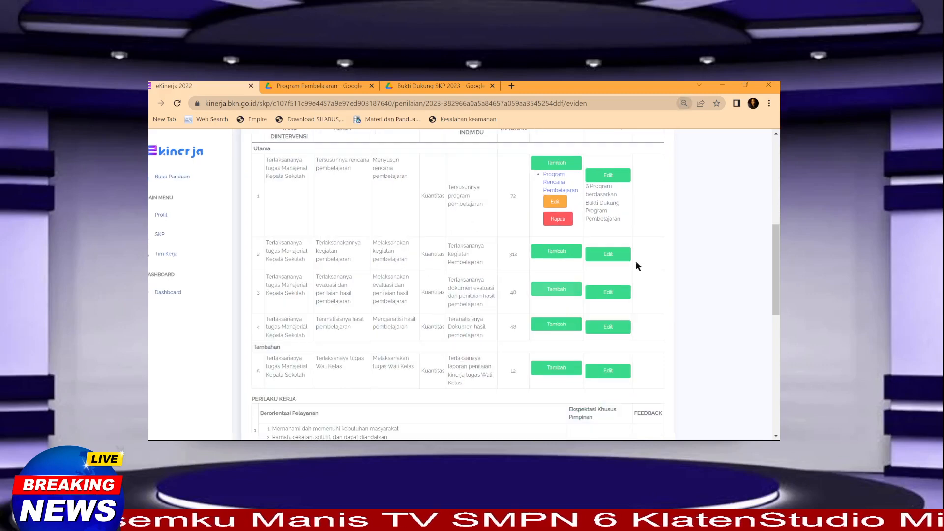
{"action": "scroll", "coordinate": [636, 261], "scroll_direction": "up", "scroll_amount": 1}
{"action": "key", "text": "ctrl+plus"}
{"action": "key", "text": "ctrl+minus"}
{"action": "key", "text": "ctrl+minus"}
{"action": "key", "text": "ctrl+minus"}
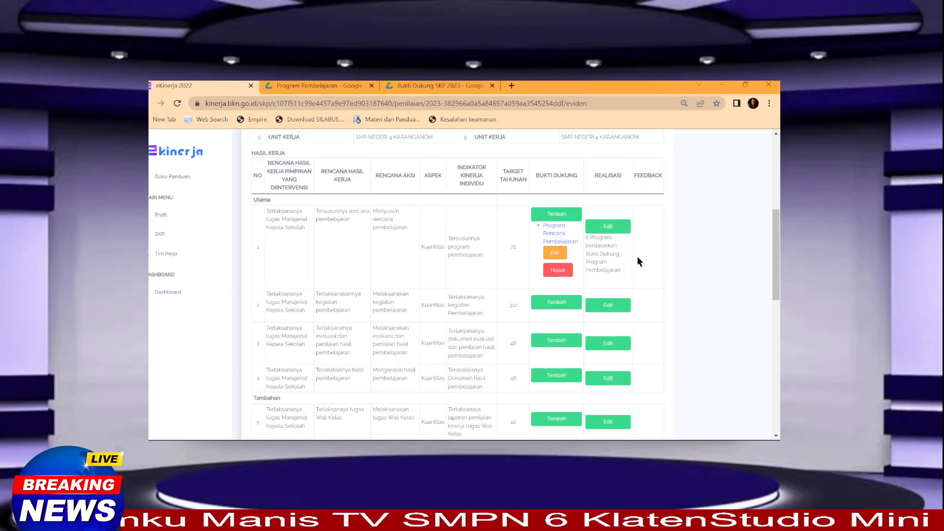
{"action": "scroll", "coordinate": [639, 261], "scroll_direction": "down", "scroll_amount": 2}
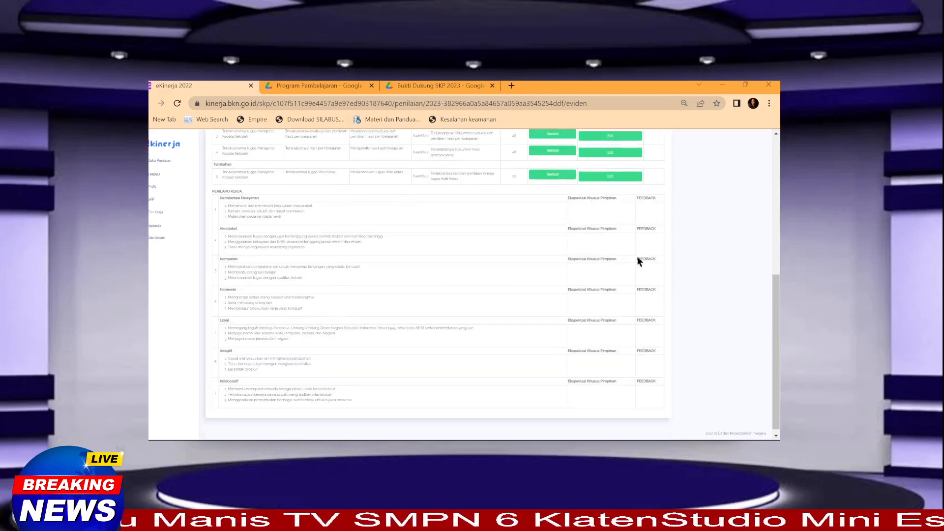
{"action": "scroll", "coordinate": [639, 261], "scroll_direction": "up", "scroll_amount": 4}
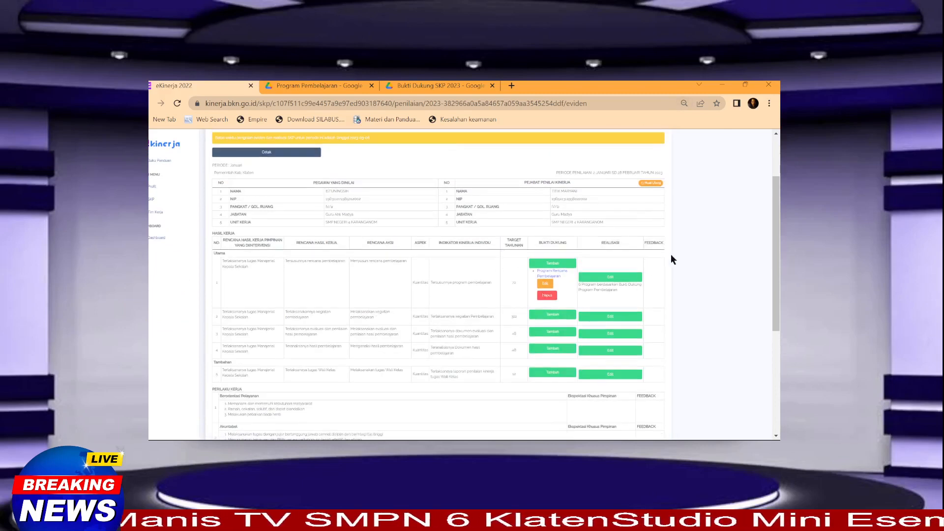
{"action": "scroll", "coordinate": [657, 226], "scroll_direction": "up", "scroll_amount": 2}
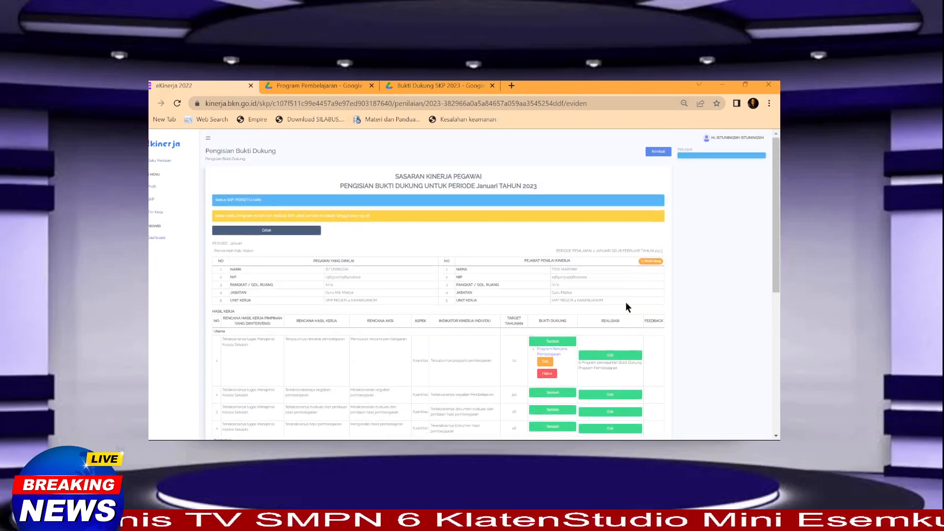
{"action": "key", "text": "ctrl+plus"}
{"action": "key", "text": "ctrl+minus"}
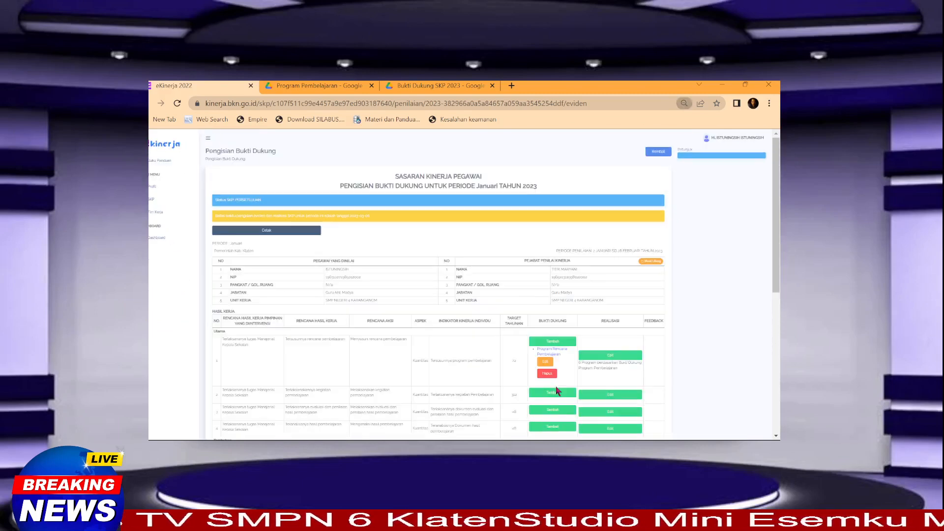
{"action": "scroll", "coordinate": [583, 331], "scroll_direction": "down", "scroll_amount": 5}
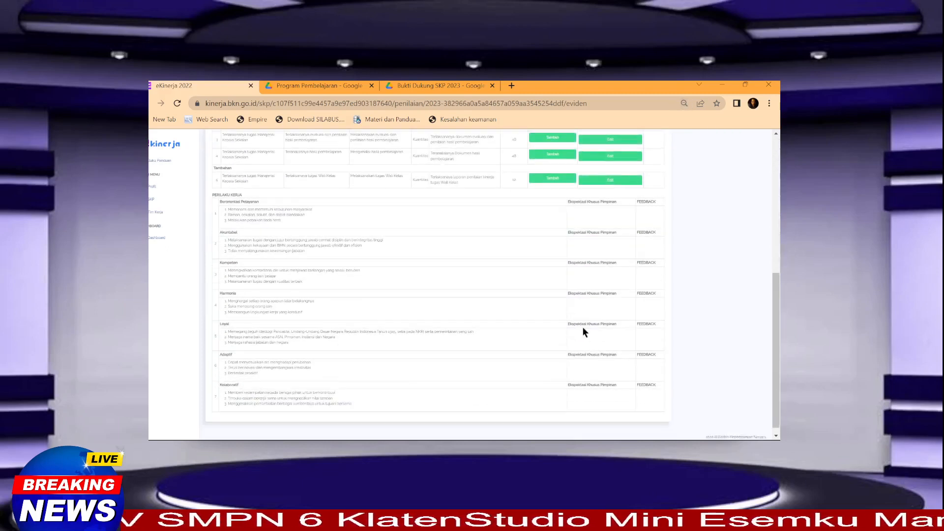
{"action": "scroll", "coordinate": [626, 281], "scroll_direction": "up", "scroll_amount": 2}
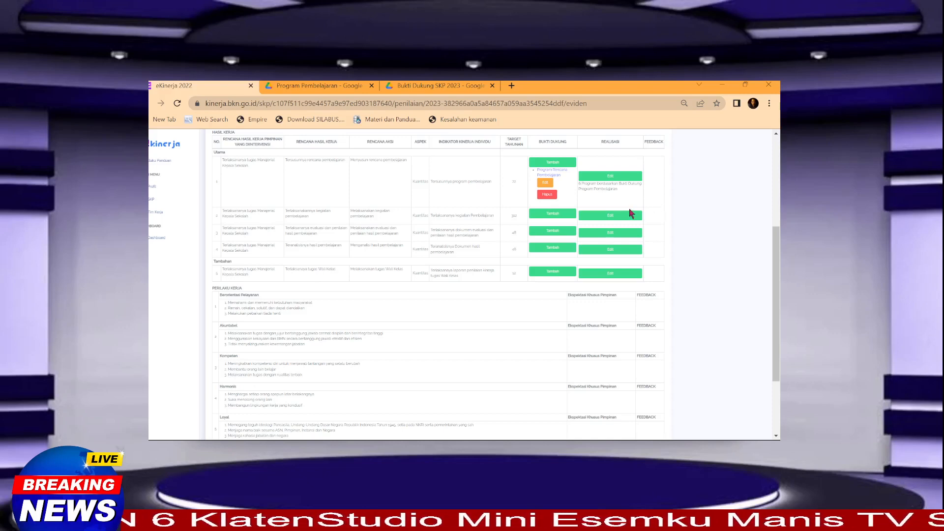
{"action": "key", "text": "ctrl+plus"}
{"action": "key", "text": "ctrl+plus"}
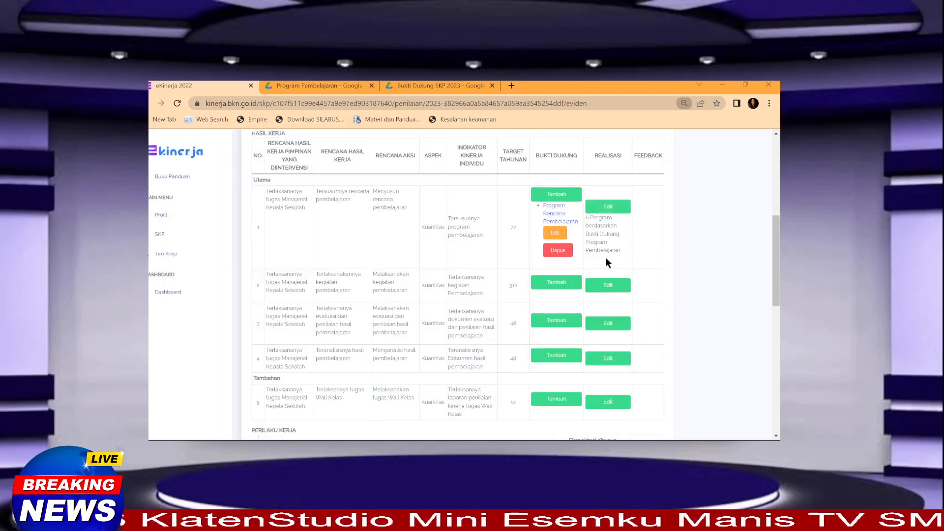
{"action": "scroll", "coordinate": [605, 261], "scroll_direction": "up", "scroll_amount": 1}
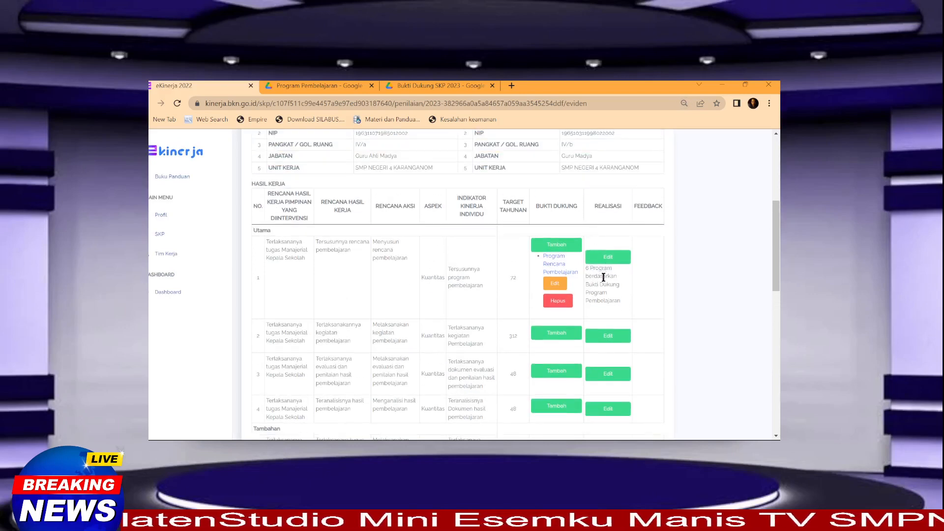
{"action": "scroll", "coordinate": [603, 276], "scroll_direction": "down", "scroll_amount": 1}
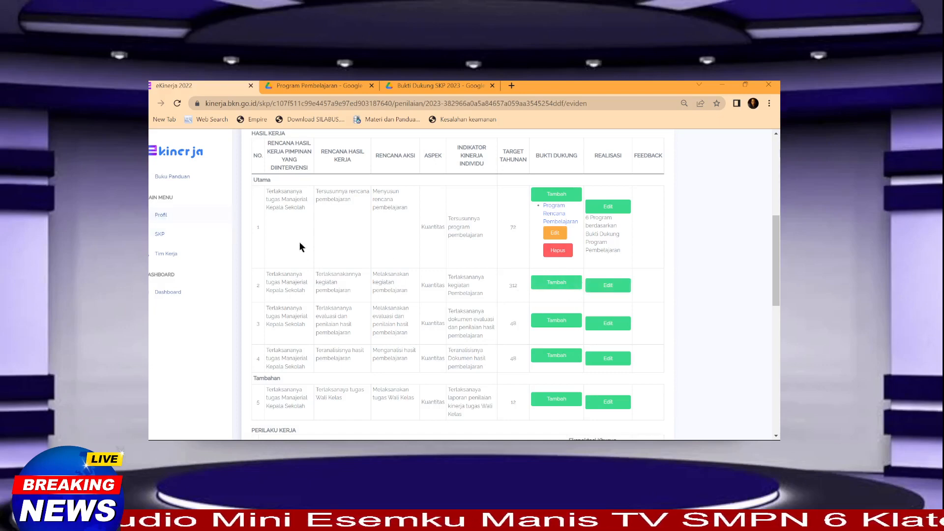
{"action": "scroll", "coordinate": [284, 253], "scroll_direction": "up", "scroll_amount": 5}
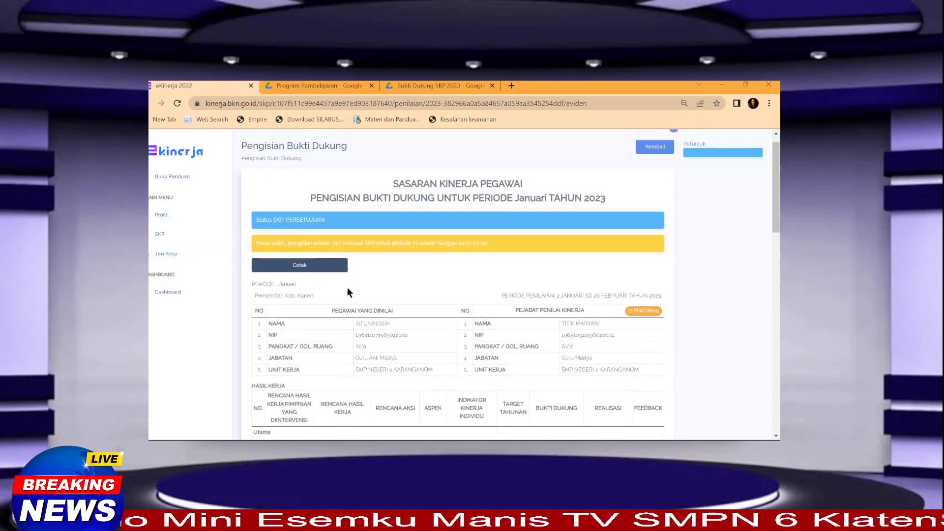
Step: Go back to the Penilaian SKP page, enlarge it, and scroll to the Januari and Februari rows
{"action": "left_click", "coordinate": [655, 163]}
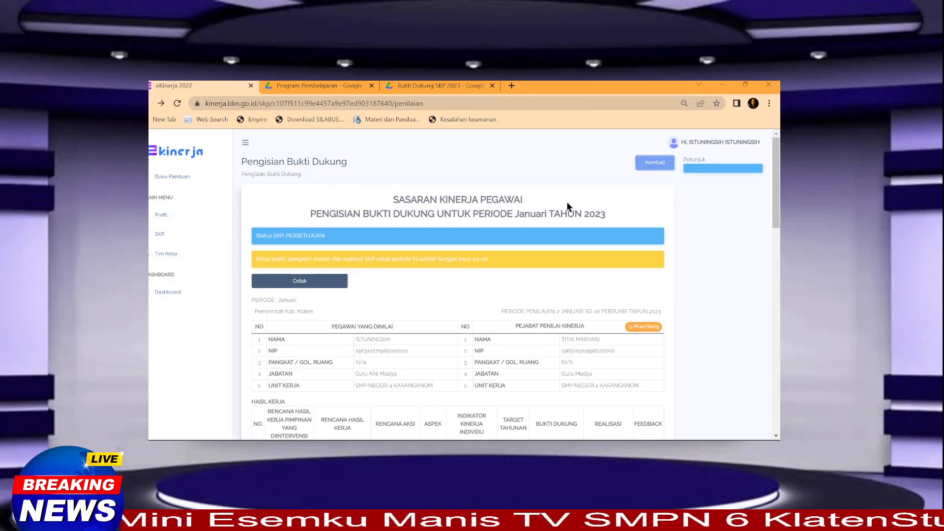
{"action": "scroll", "coordinate": [444, 366], "scroll_direction": "down", "scroll_amount": 2}
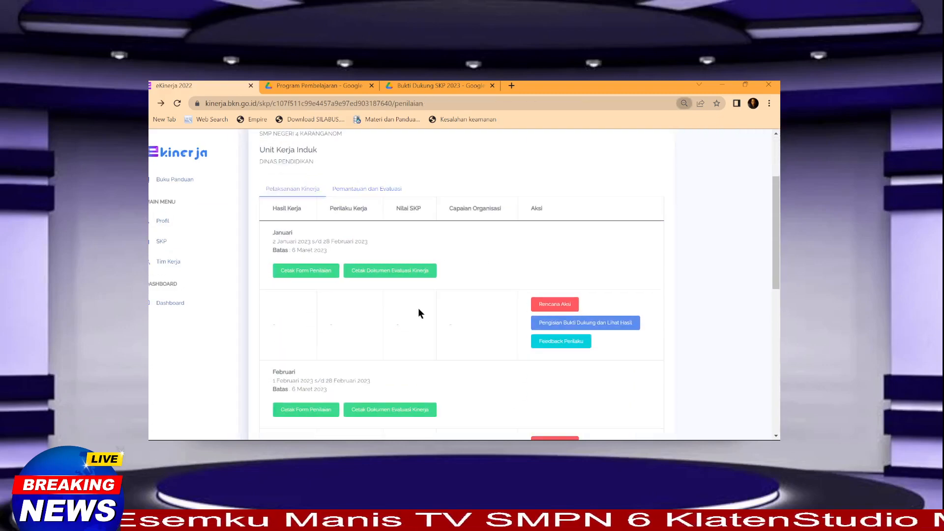
{"action": "key", "text": "ctrl+plus"}
{"action": "scroll", "coordinate": [433, 318], "scroll_direction": "down", "scroll_amount": 2}
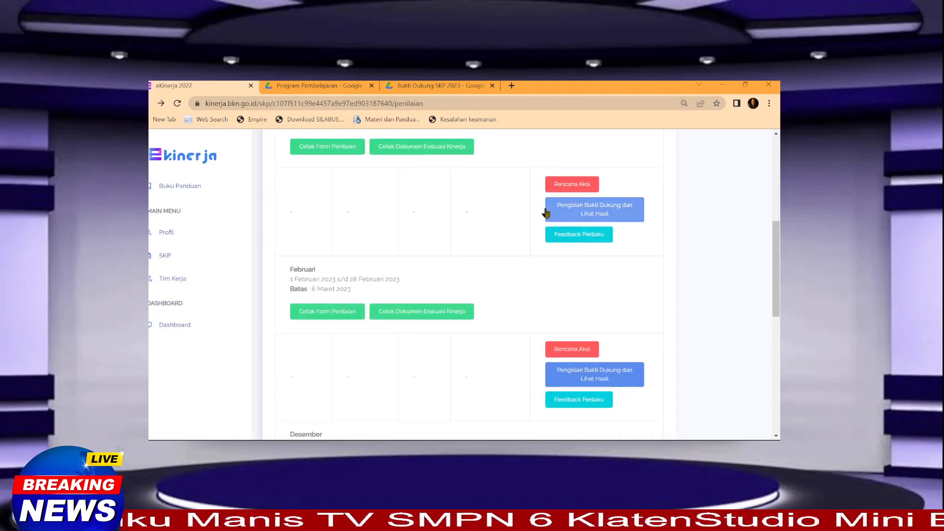
{"action": "scroll", "coordinate": [453, 201], "scroll_direction": "up", "scroll_amount": 1}
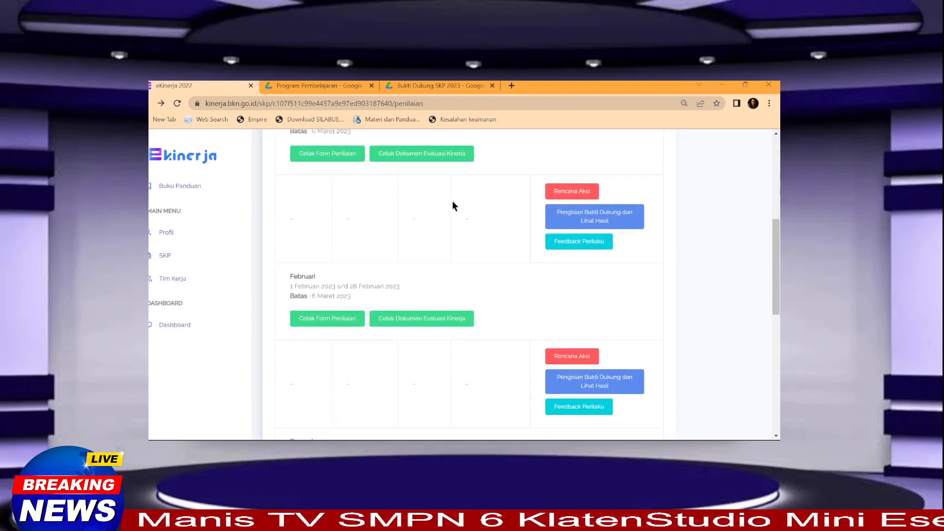
Step: Open the January Rencana Aksi page and scroll through its table
{"action": "left_click", "coordinate": [556, 235]}
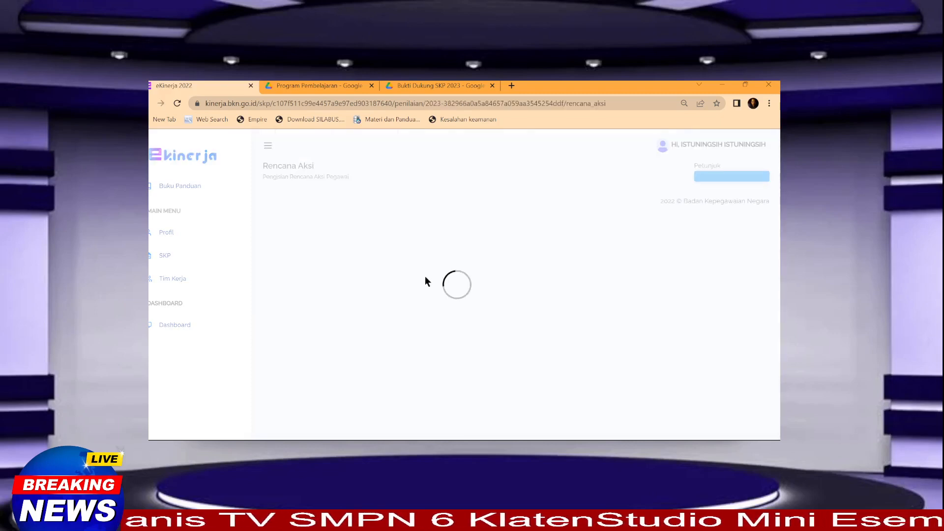
{"action": "scroll", "coordinate": [432, 286], "scroll_direction": "down", "scroll_amount": 4}
{"action": "scroll", "coordinate": [423, 285], "scroll_direction": "down", "scroll_amount": 2}
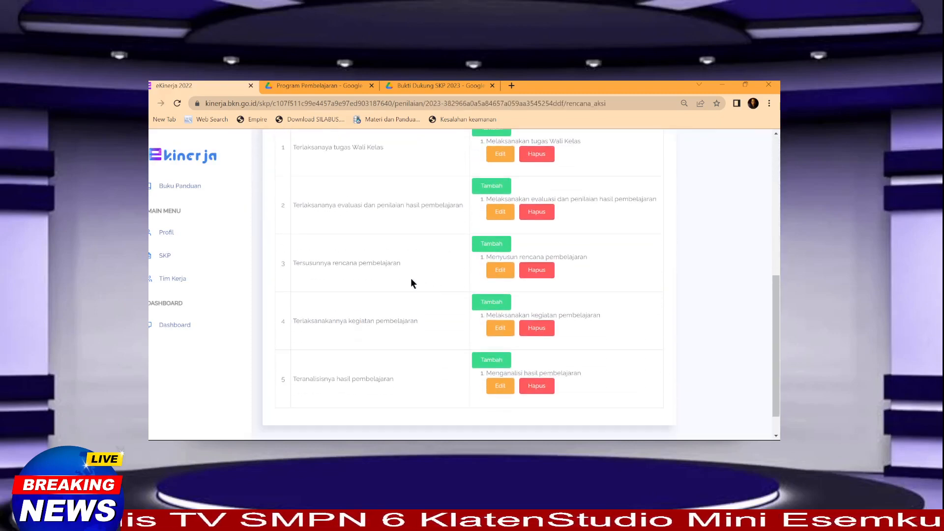
{"action": "scroll", "coordinate": [411, 246], "scroll_direction": "up", "scroll_amount": 2}
{"action": "scroll", "coordinate": [405, 242], "scroll_direction": "down", "scroll_amount": 3}
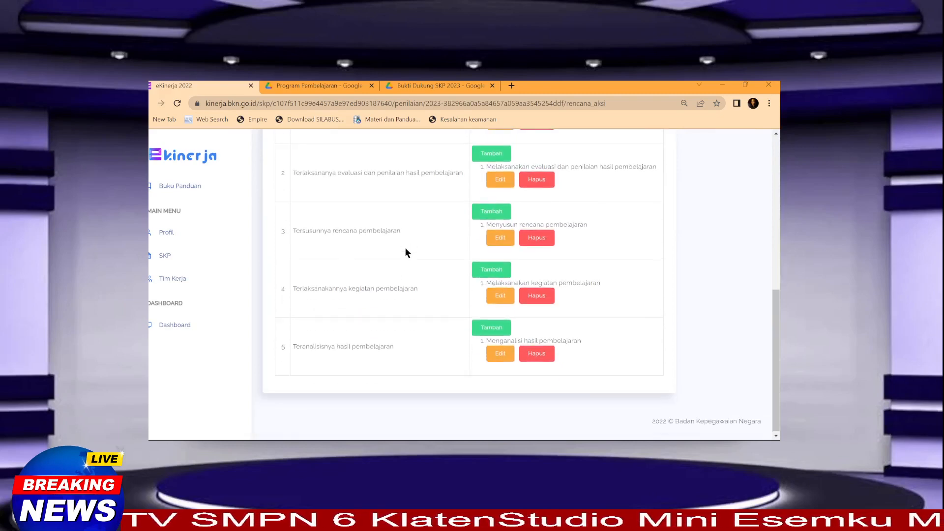
{"action": "scroll", "coordinate": [388, 243], "scroll_direction": "up", "scroll_amount": 2}
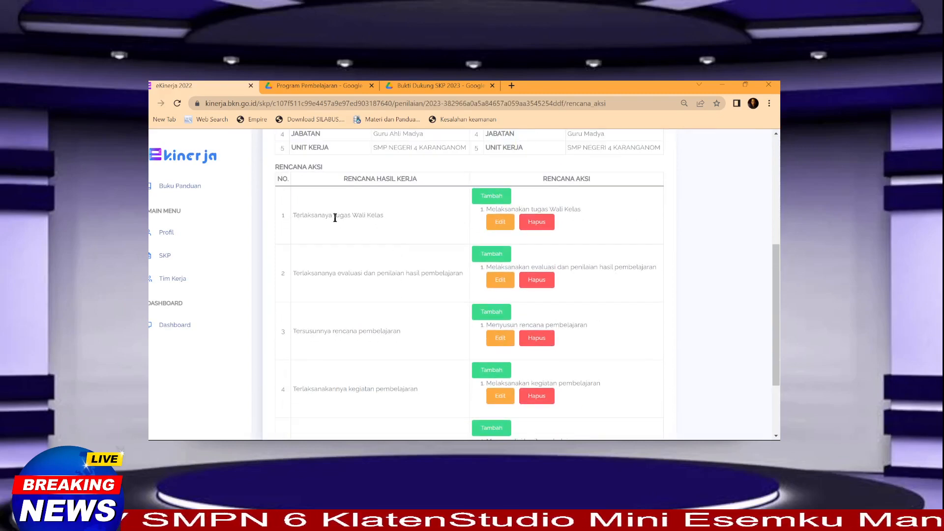
{"action": "scroll", "coordinate": [355, 287], "scroll_direction": "up", "scroll_amount": 1}
{"action": "scroll", "coordinate": [357, 293], "scroll_direction": "down", "scroll_amount": 2}
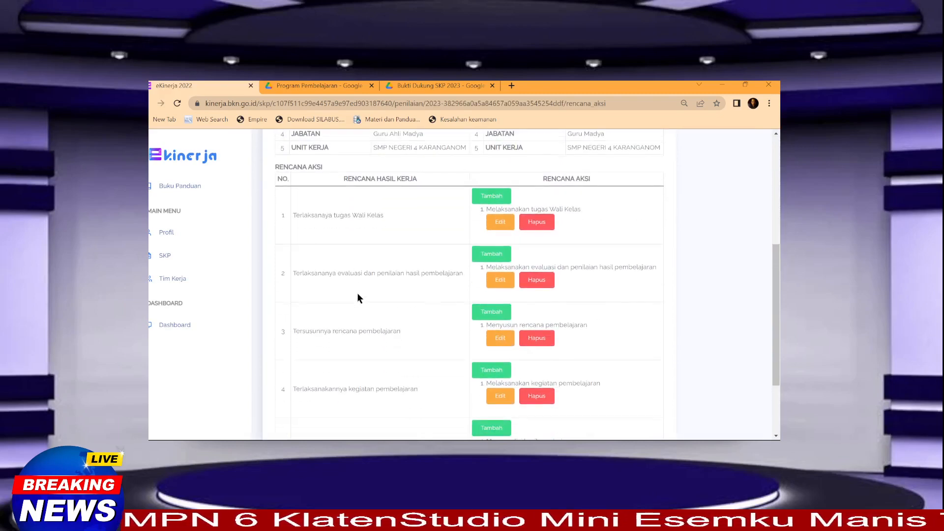
{"action": "scroll", "coordinate": [363, 393], "scroll_direction": "down", "scroll_amount": 1}
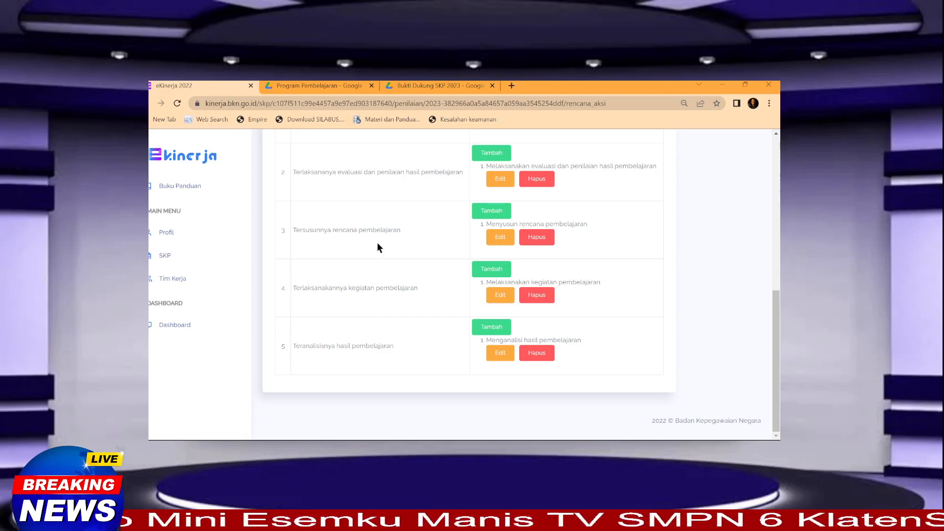
{"action": "scroll", "coordinate": [376, 241], "scroll_direction": "up", "scroll_amount": 1}
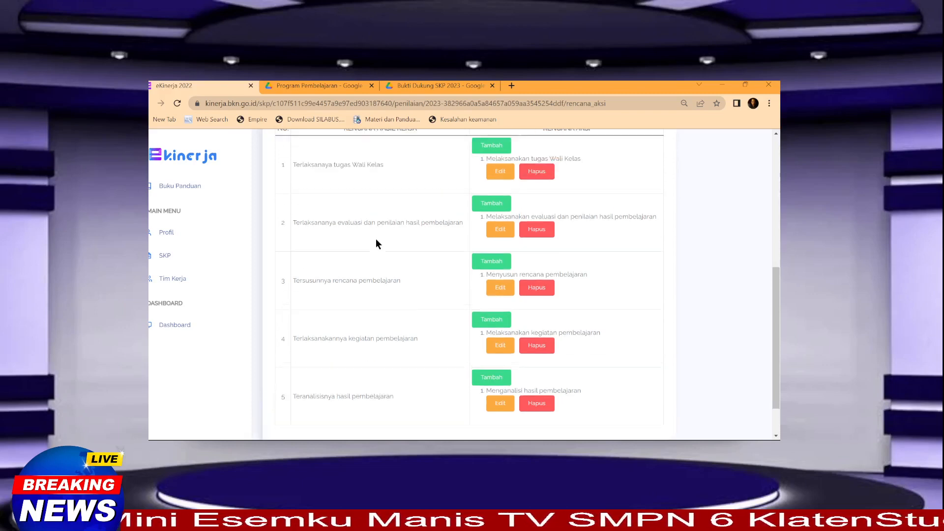
{"action": "scroll", "coordinate": [382, 253], "scroll_direction": "up", "scroll_amount": 1}
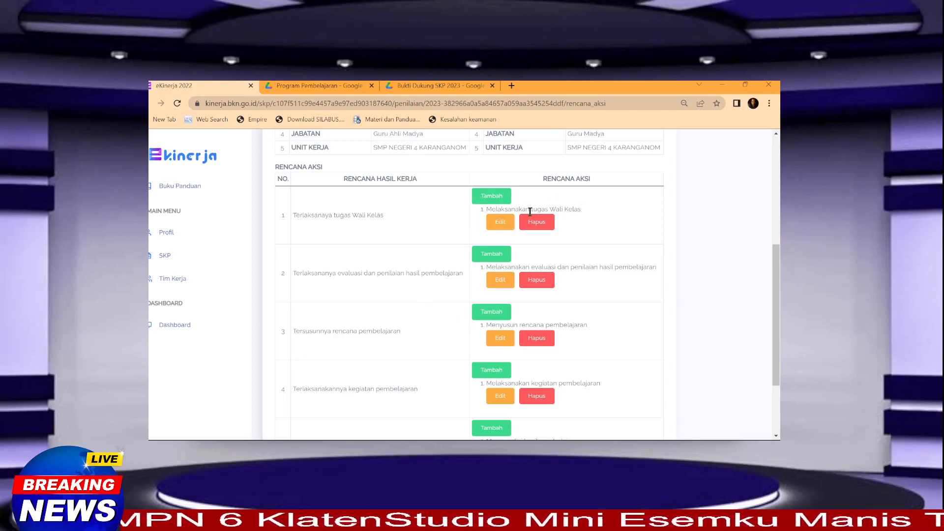
{"action": "scroll", "coordinate": [530, 340], "scroll_direction": "down", "scroll_amount": 3}
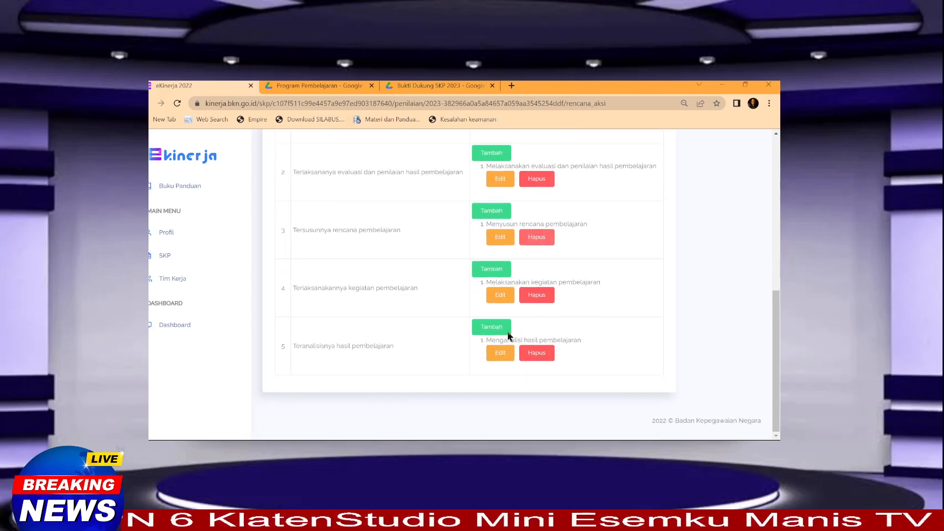
{"action": "scroll", "coordinate": [507, 332], "scroll_direction": "up", "scroll_amount": 5}
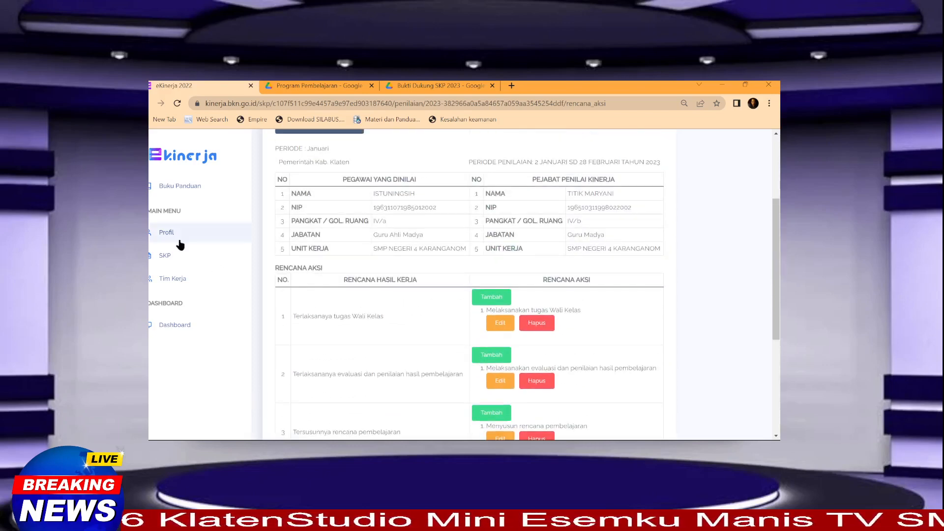
{"action": "scroll", "coordinate": [510, 241], "scroll_direction": "up", "scroll_amount": 3}
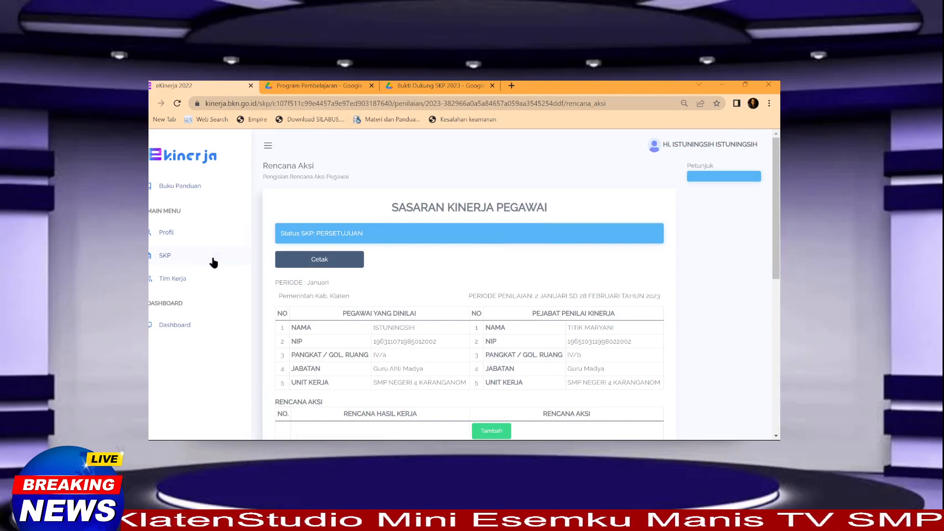
Step: From the SKP list, open Penilaian for the 2023 SKP
{"action": "left_click", "coordinate": [171, 256]}
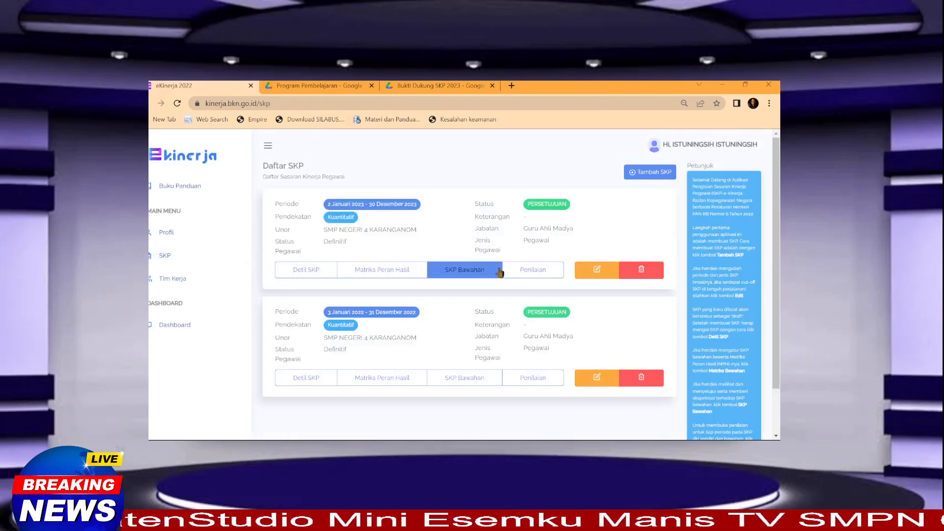
{"action": "left_click", "coordinate": [527, 271]}
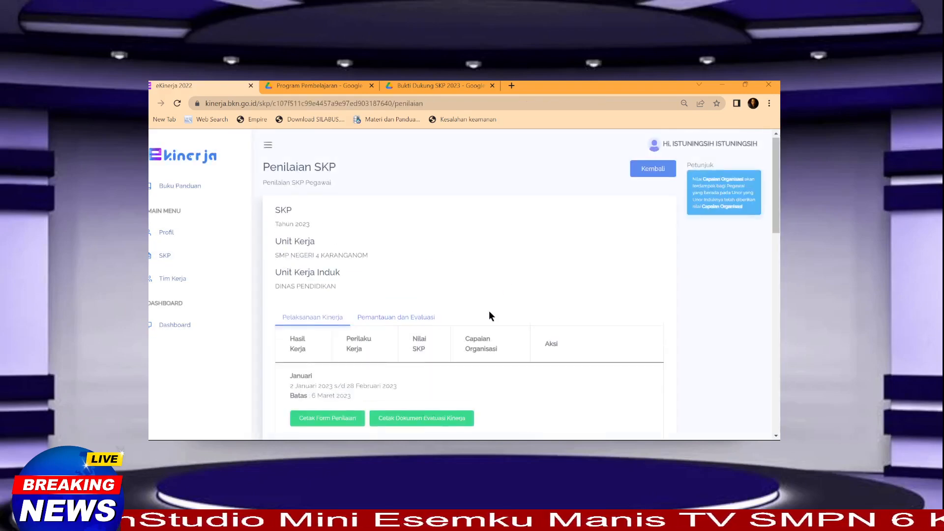
{"action": "scroll", "coordinate": [486, 316], "scroll_direction": "down", "scroll_amount": 4}
Step: Open Januari's 'Pengisian Bukti Dukung dan Lihat Hasil' page and scroll through its Hasil Kerja evidence rows
{"action": "left_click", "coordinate": [593, 280]}
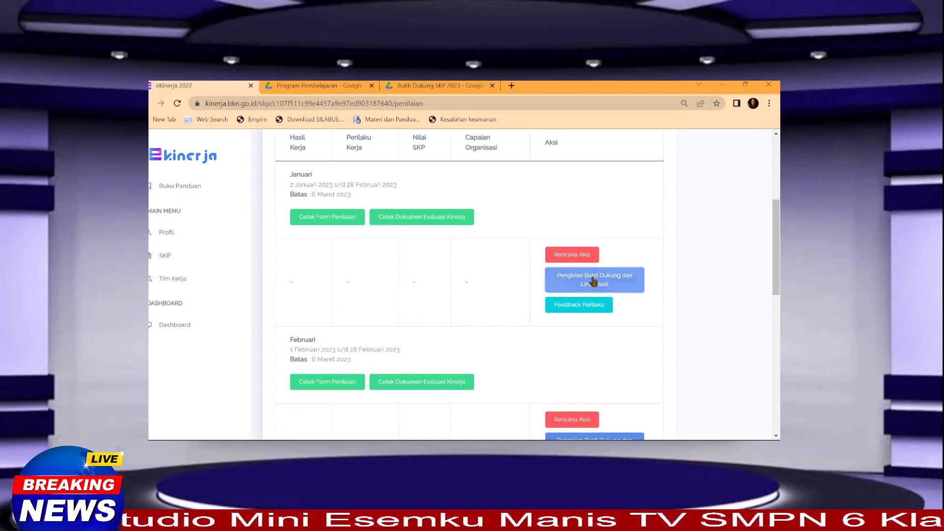
{"action": "scroll", "coordinate": [521, 318], "scroll_direction": "down", "scroll_amount": 4}
{"action": "scroll", "coordinate": [546, 314], "scroll_direction": "down", "scroll_amount": 1}
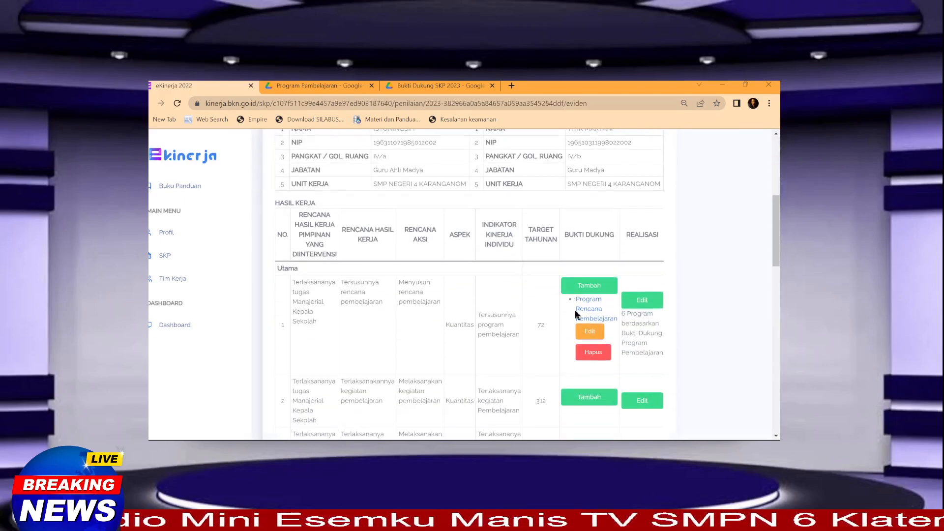
{"action": "scroll", "coordinate": [576, 308], "scroll_direction": "down", "scroll_amount": 2}
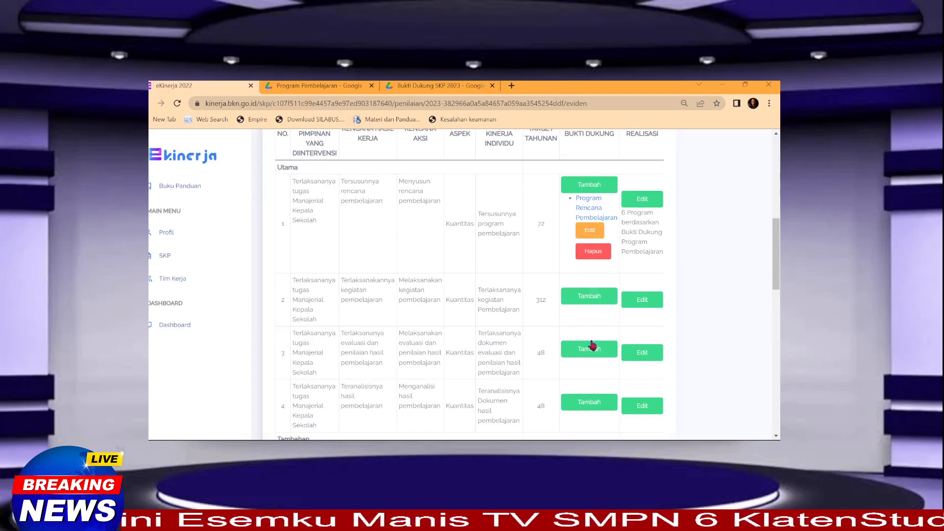
{"action": "scroll", "coordinate": [490, 282], "scroll_direction": "up", "scroll_amount": 2}
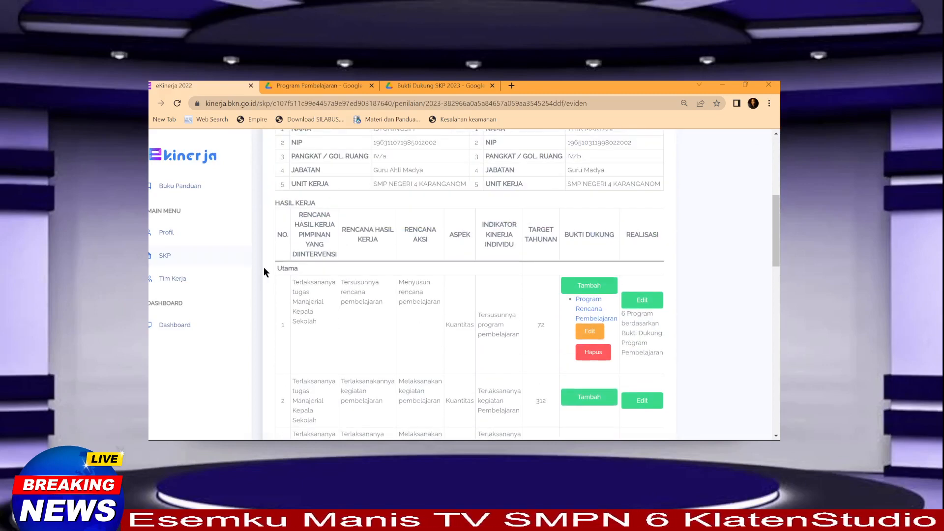
{"action": "scroll", "coordinate": [379, 280], "scroll_direction": "up", "scroll_amount": 3}
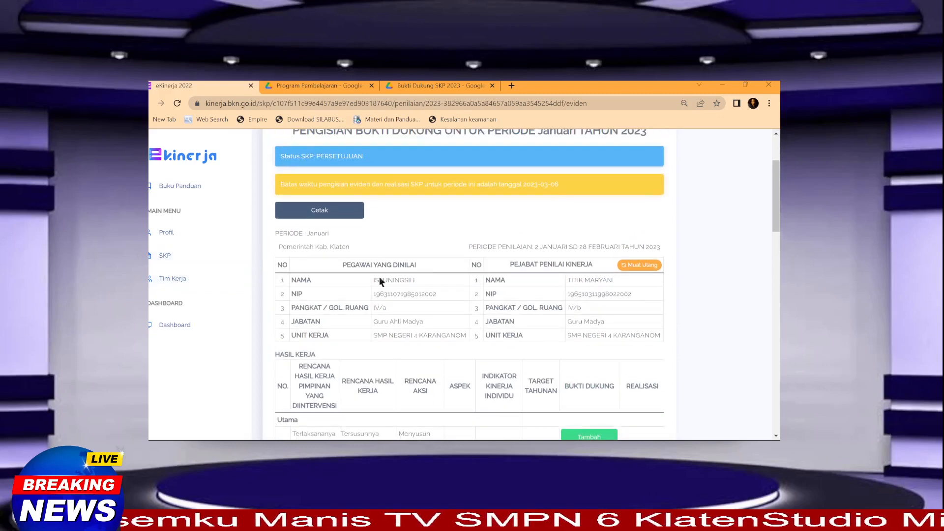
{"action": "scroll", "coordinate": [187, 277], "scroll_direction": "up", "scroll_amount": 2}
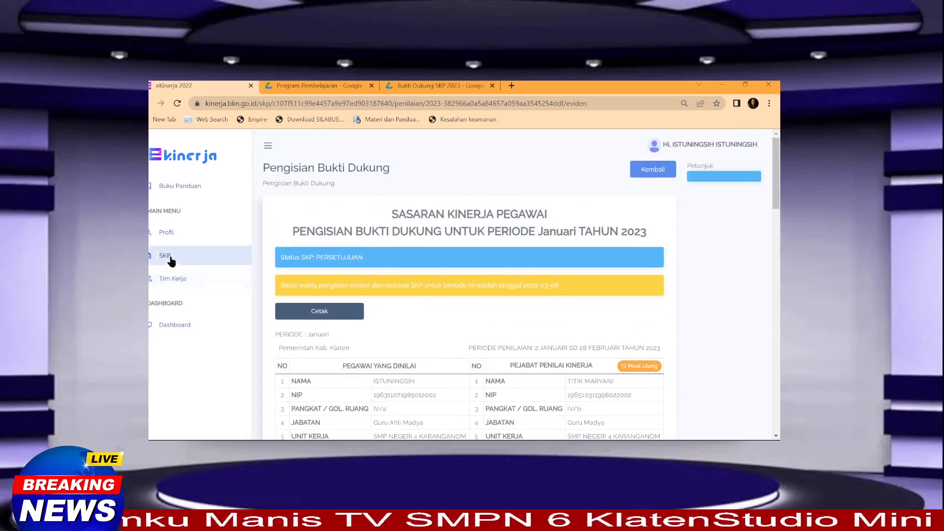
Step: Return to the 2023 SKP assessment page via the SKP list
{"action": "left_click", "coordinate": [170, 257]}
{"action": "left_click", "coordinate": [529, 270]}
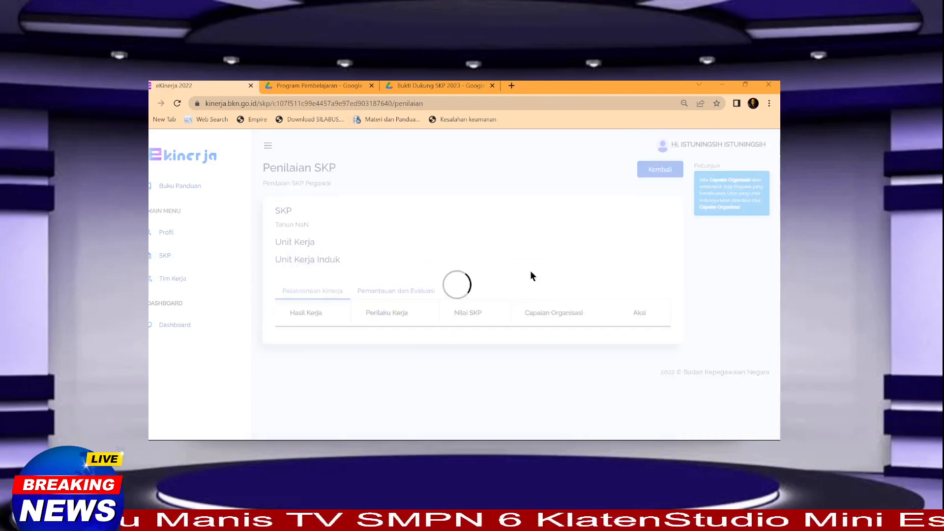
{"action": "scroll", "coordinate": [529, 326], "scroll_direction": "down", "scroll_amount": 4}
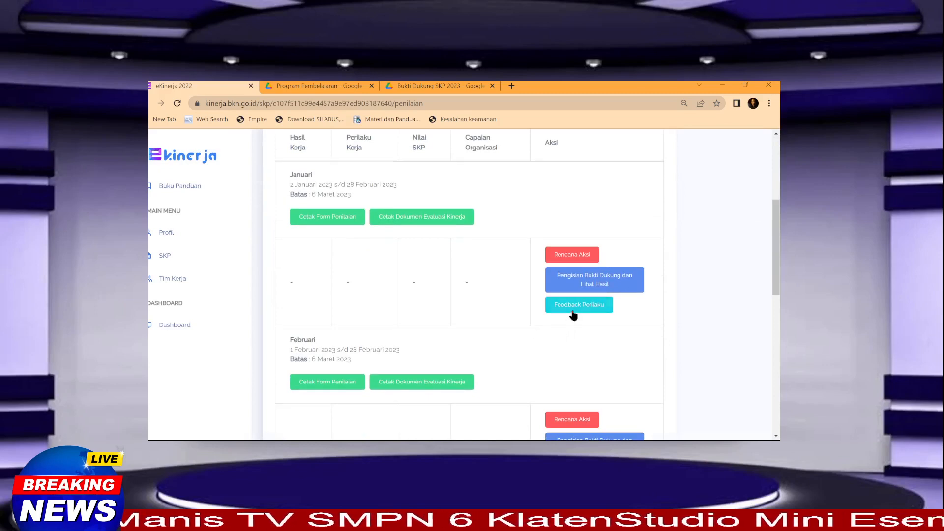
Step: Open January's Feedback Perilaku, select the colleague's SKP, and scroll to the Perilaku Kerja items
{"action": "left_click", "coordinate": [589, 307]}
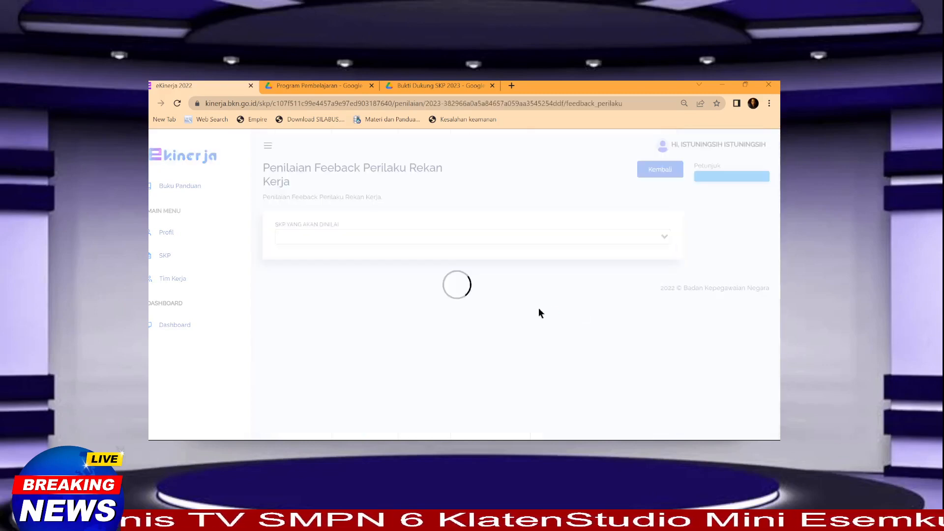
{"action": "left_click", "coordinate": [374, 239]}
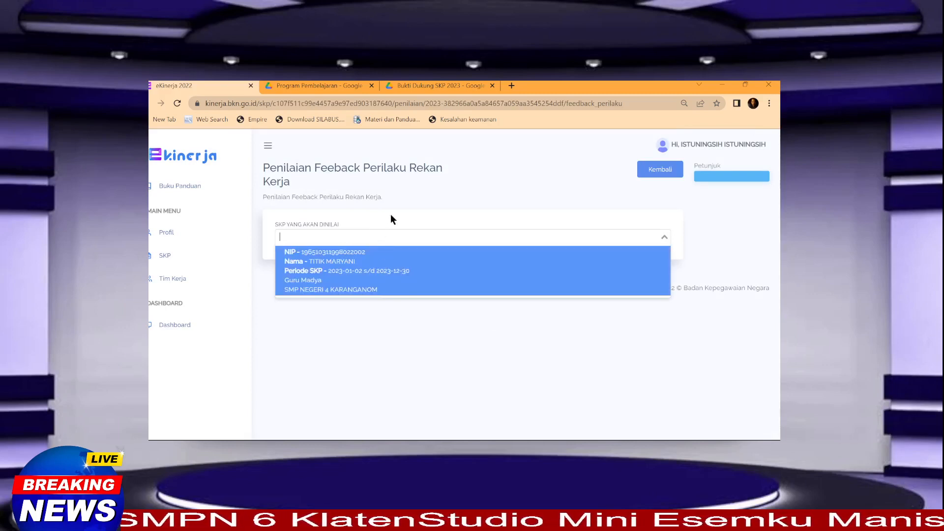
{"action": "left_click", "coordinate": [364, 273]}
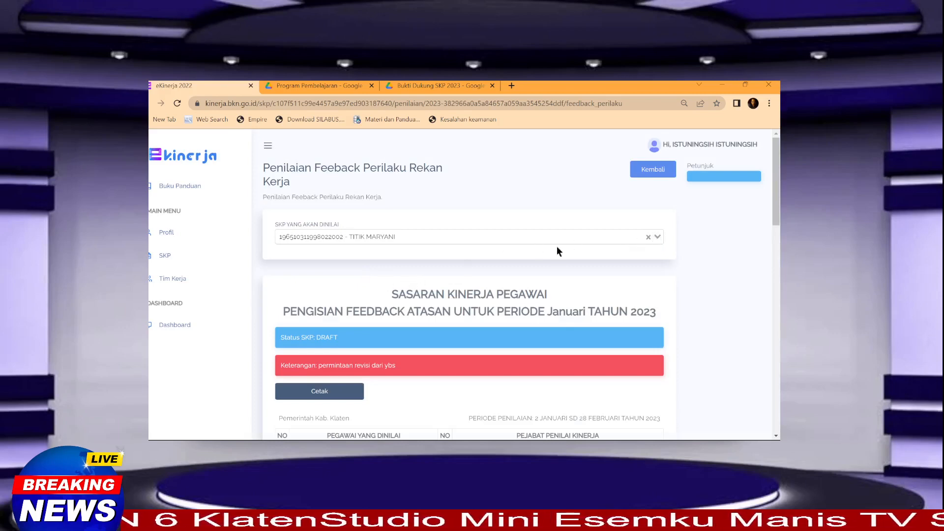
{"action": "scroll", "coordinate": [415, 279], "scroll_direction": "down", "scroll_amount": 2}
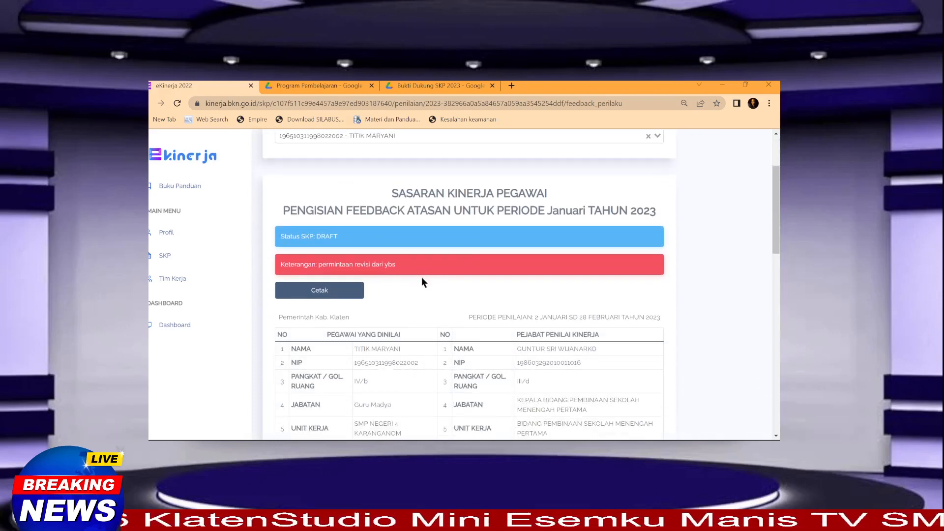
{"action": "scroll", "coordinate": [436, 278], "scroll_direction": "down", "scroll_amount": 2}
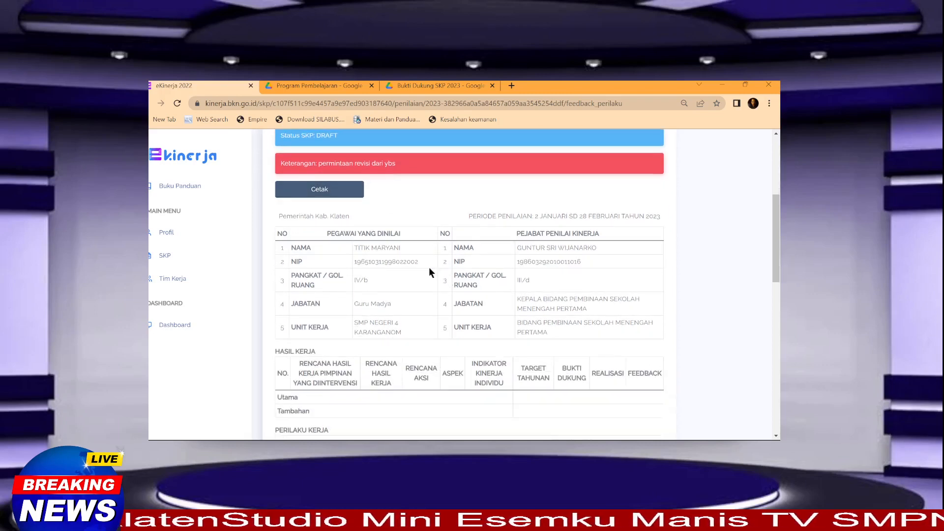
{"action": "scroll", "coordinate": [430, 268], "scroll_direction": "down", "scroll_amount": 4}
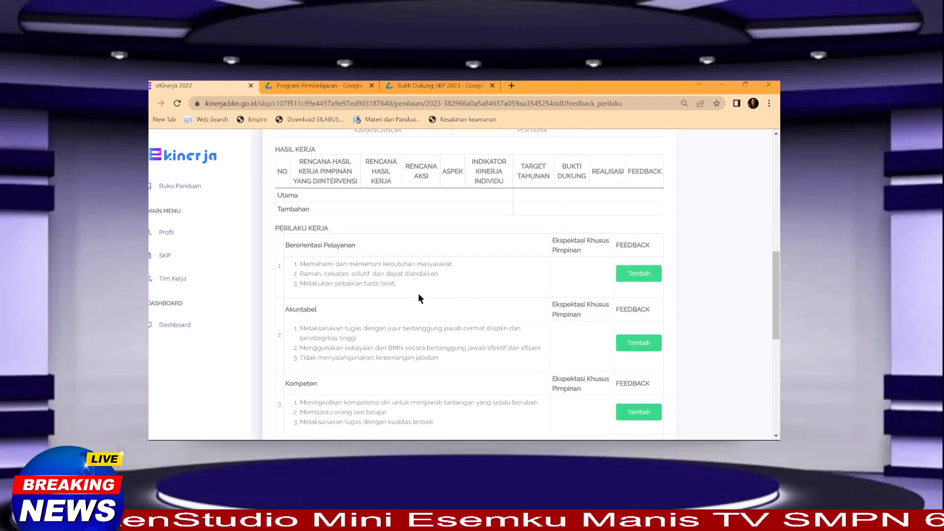
{"action": "scroll", "coordinate": [515, 294], "scroll_direction": "up", "scroll_amount": 3}
{"action": "scroll", "coordinate": [549, 320], "scroll_direction": "down", "scroll_amount": 3}
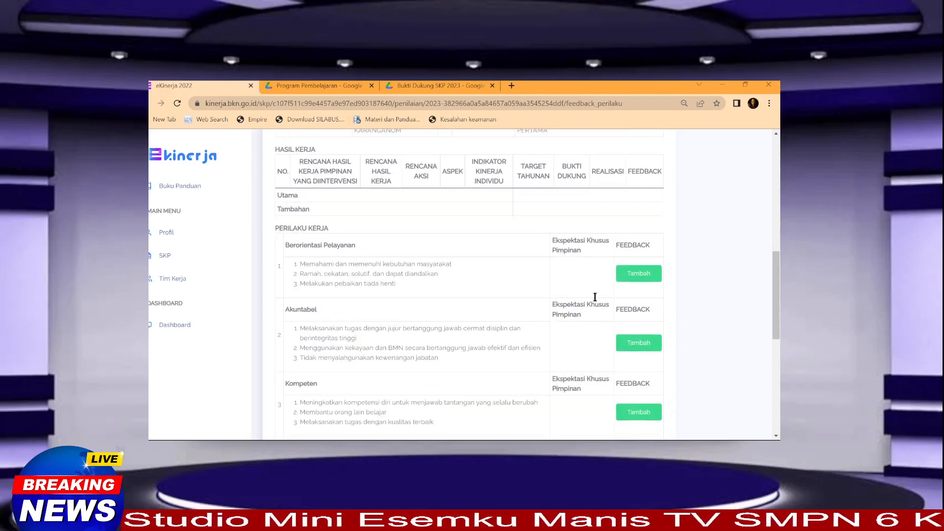
{"action": "left_click", "coordinate": [629, 278]}
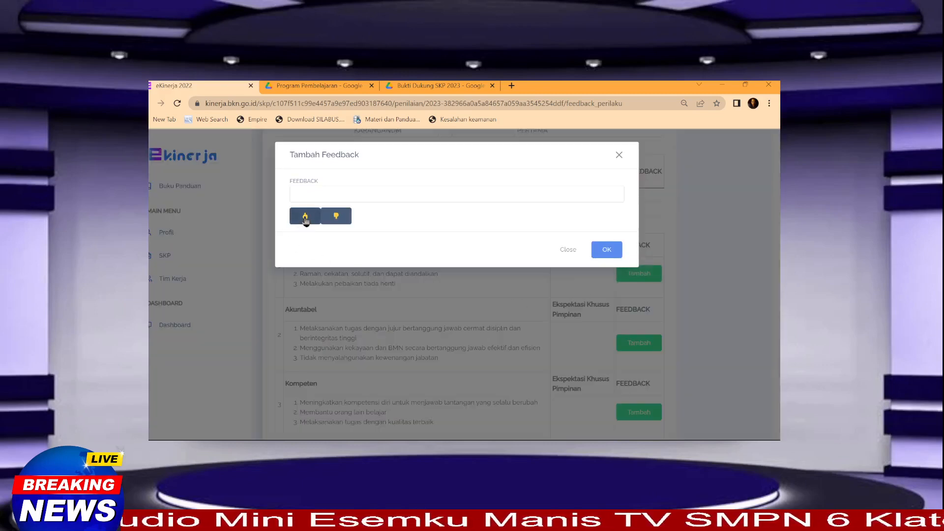
{"action": "left_click", "coordinate": [306, 216]}
{"action": "left_click", "coordinate": [306, 217]}
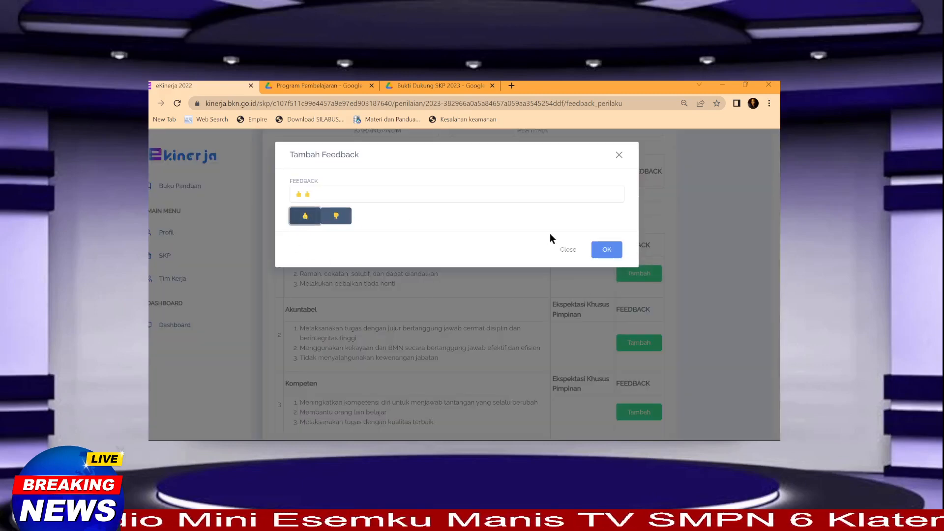
{"action": "left_click", "coordinate": [607, 251]}
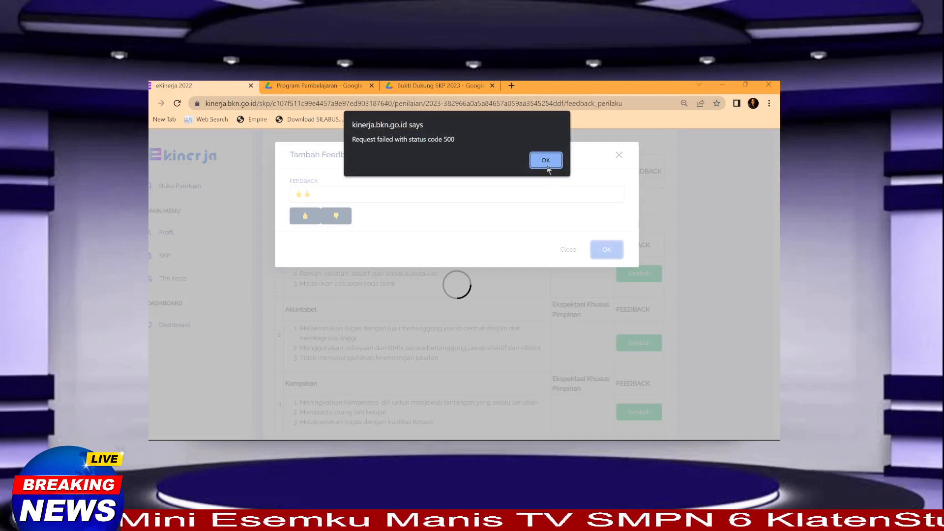
{"action": "left_click", "coordinate": [546, 161]}
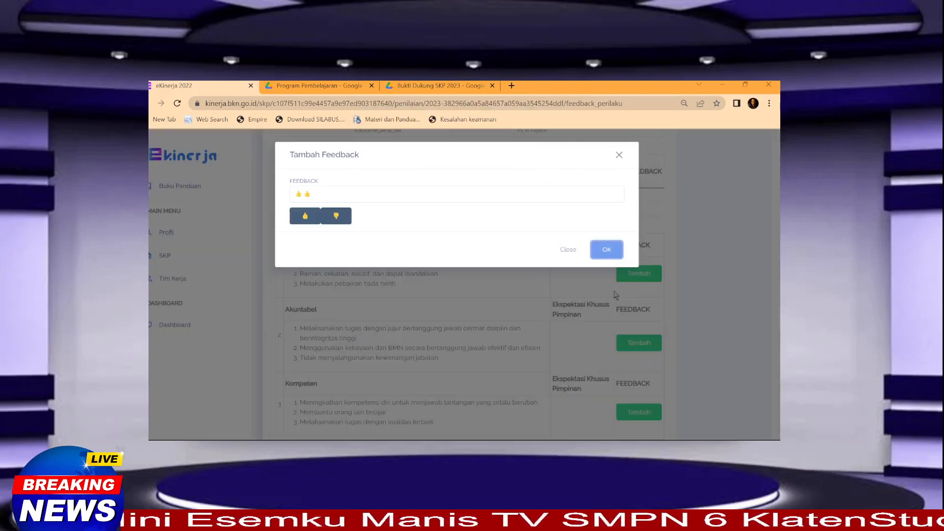
{"action": "left_click", "coordinate": [608, 251]}
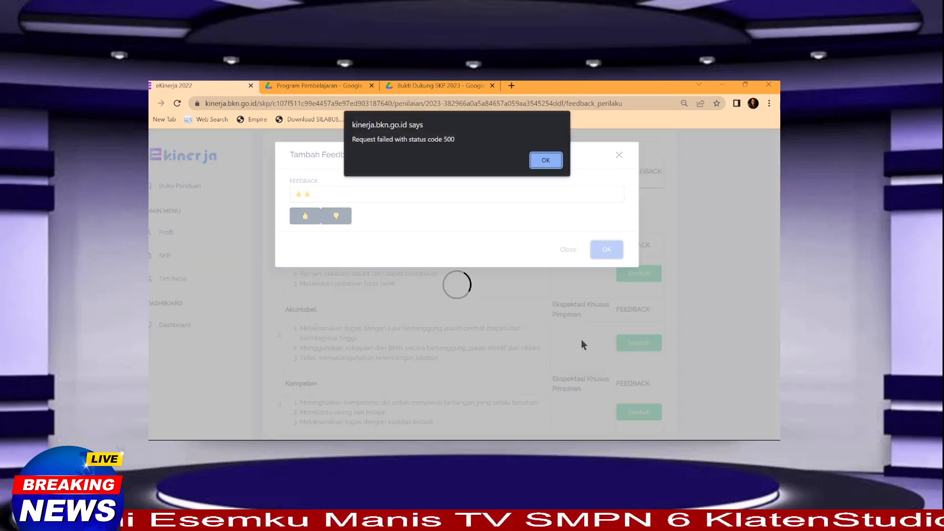
{"action": "left_click", "coordinate": [546, 160]}
{"action": "left_click", "coordinate": [568, 249]}
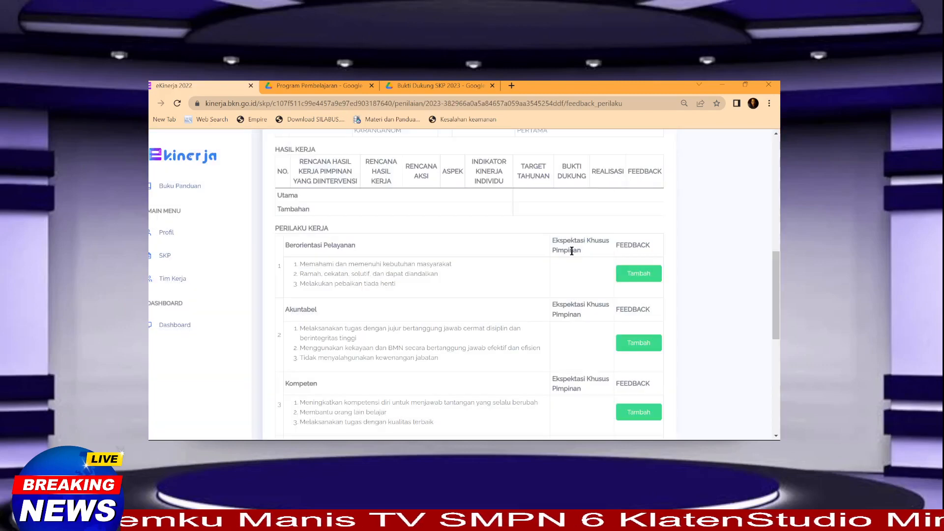
{"action": "scroll", "coordinate": [570, 254], "scroll_direction": "up", "scroll_amount": 8}
{"action": "scroll", "coordinate": [577, 256], "scroll_direction": "up", "scroll_amount": 2}
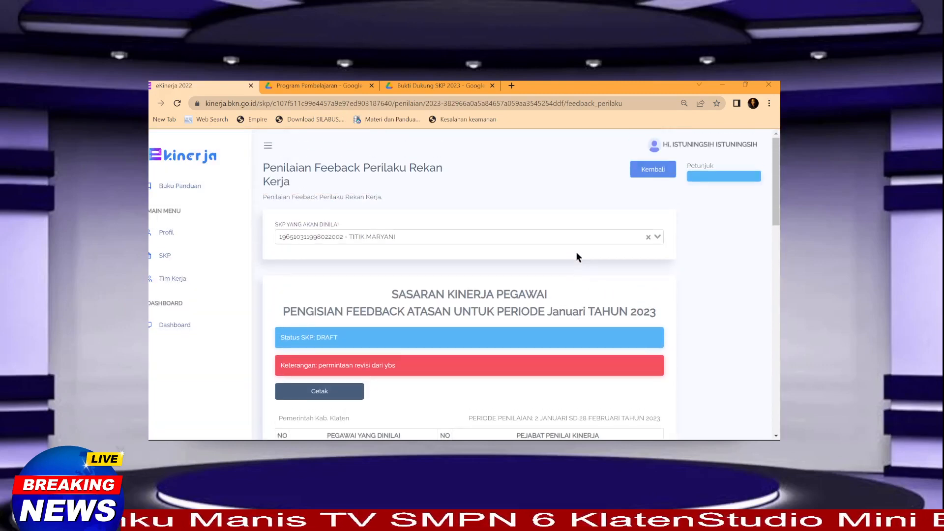
{"action": "scroll", "coordinate": [577, 255], "scroll_direction": "down", "scroll_amount": 3}
{"action": "scroll", "coordinate": [637, 274], "scroll_direction": "up", "scroll_amount": 3}
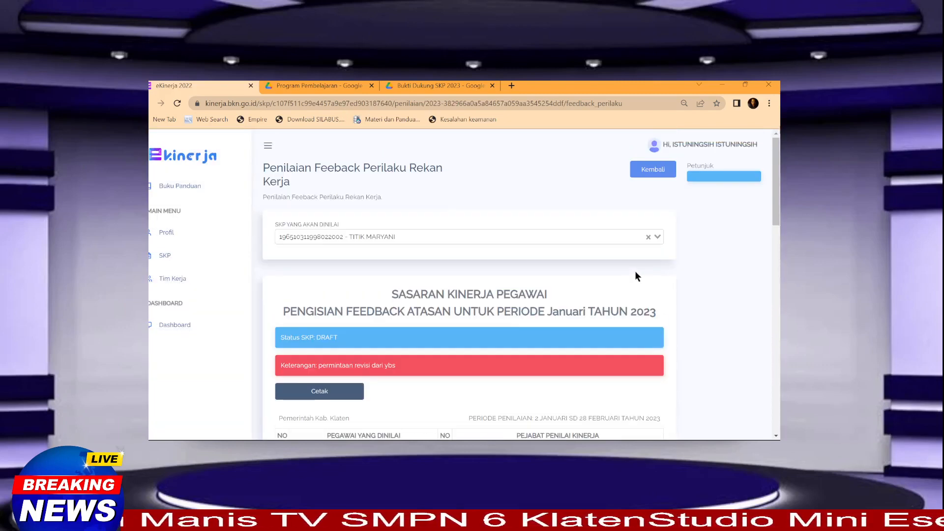
Step: Reopen January's Feedback Perilaku page and select the colleague's 2023 SKP
{"action": "left_click", "coordinate": [651, 173]}
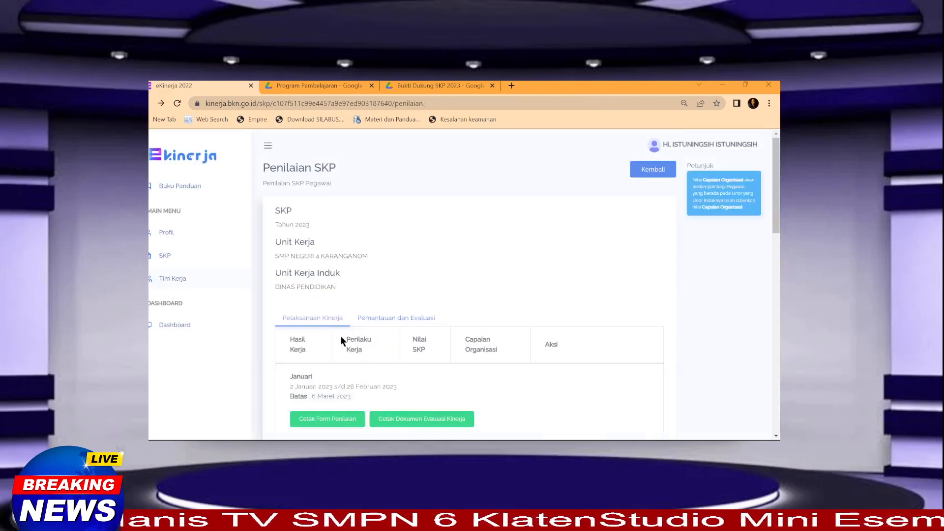
{"action": "scroll", "coordinate": [344, 329], "scroll_direction": "down", "scroll_amount": 5}
{"action": "left_click", "coordinate": [549, 253]}
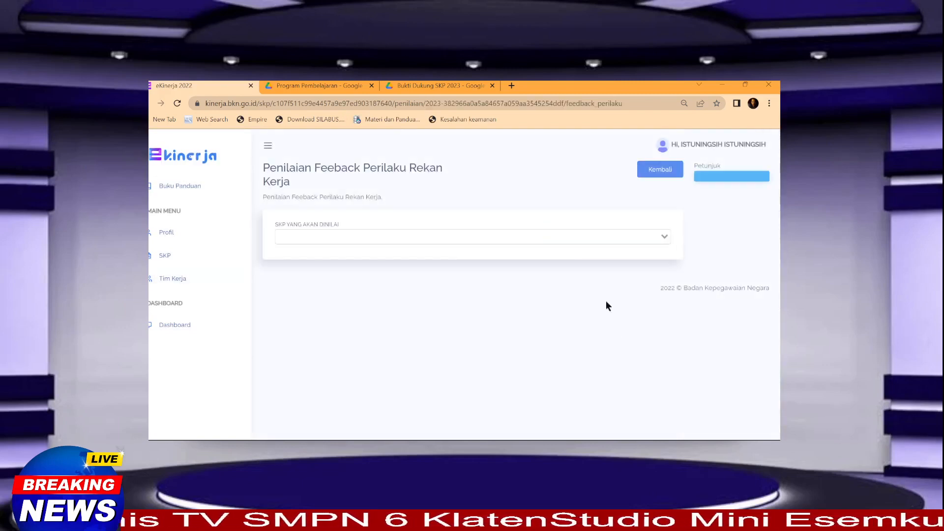
{"action": "left_click", "coordinate": [624, 240]}
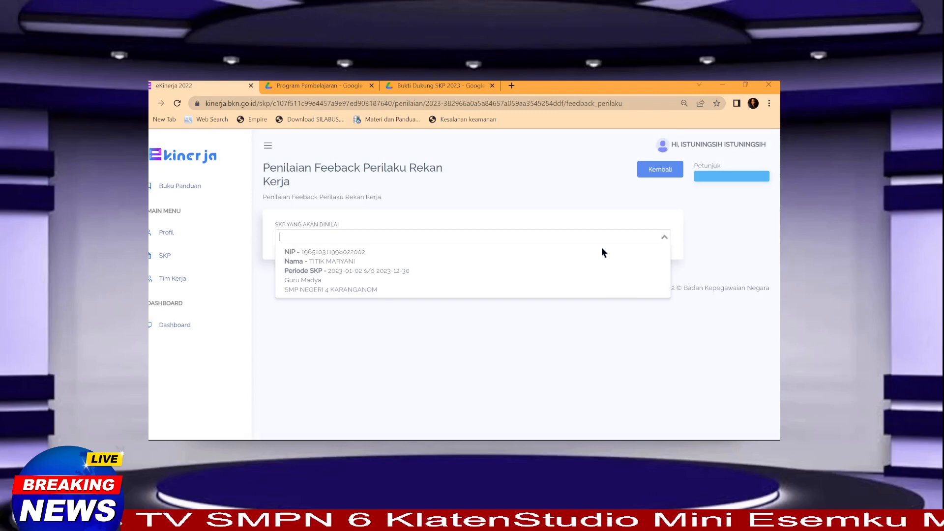
{"action": "left_click", "coordinate": [376, 274]}
{"action": "scroll", "coordinate": [565, 317], "scroll_direction": "down", "scroll_amount": 12}
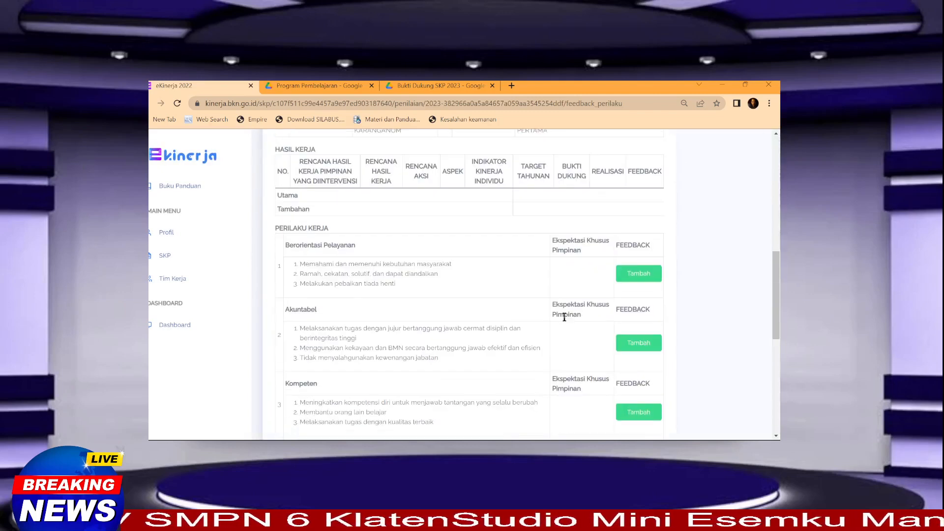
Step: Submit a thumbs-up for Berorientasi Pelayanan, then dismiss the status 500 error and close the form
{"action": "left_click", "coordinate": [634, 178]}
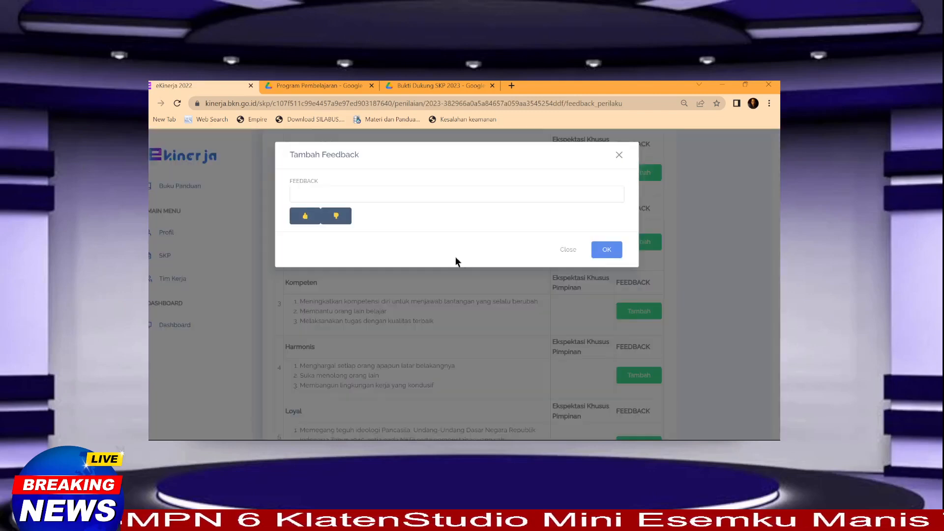
{"action": "left_click", "coordinate": [306, 216]}
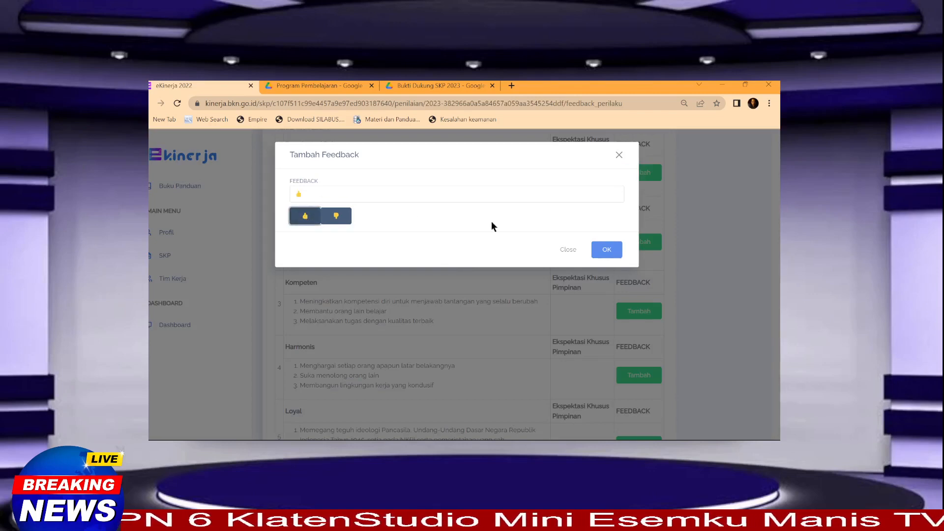
{"action": "left_click", "coordinate": [598, 249]}
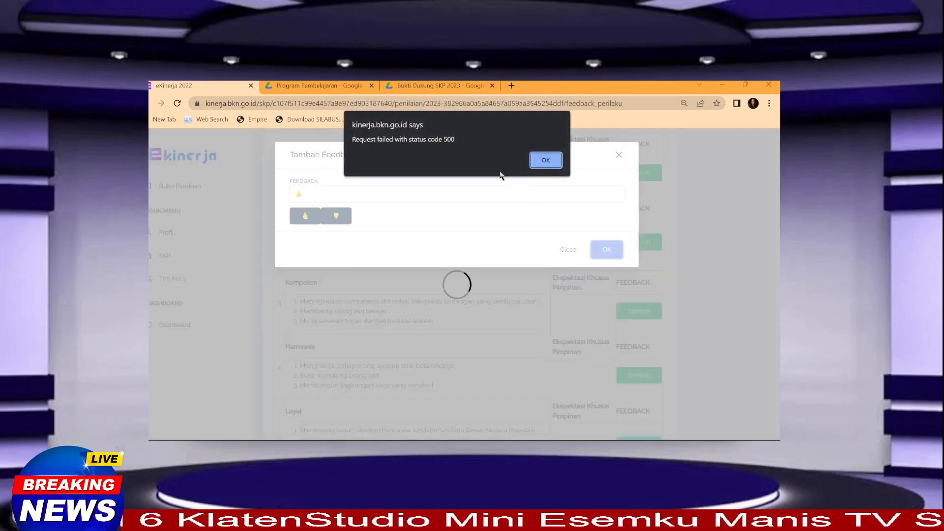
{"action": "left_click", "coordinate": [545, 161]}
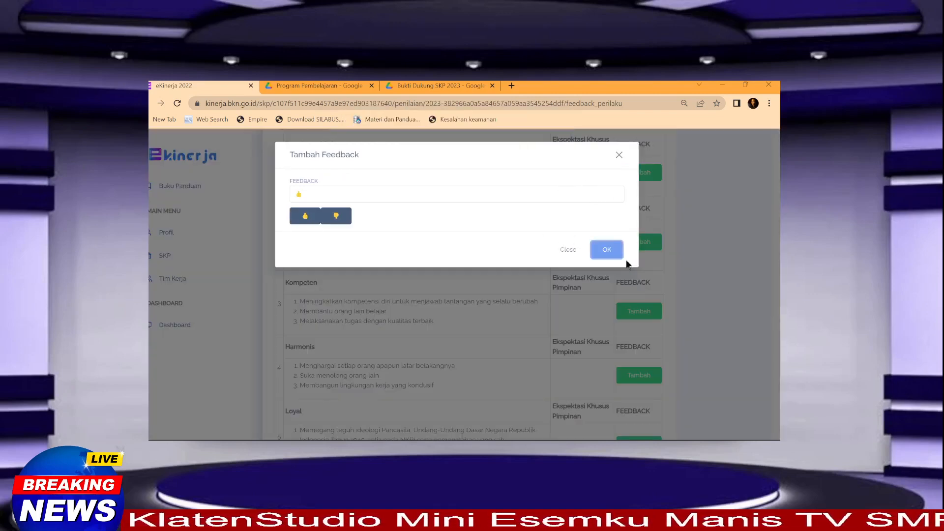
{"action": "left_click", "coordinate": [567, 251]}
{"action": "scroll", "coordinate": [471, 276], "scroll_direction": "up", "scroll_amount": 5}
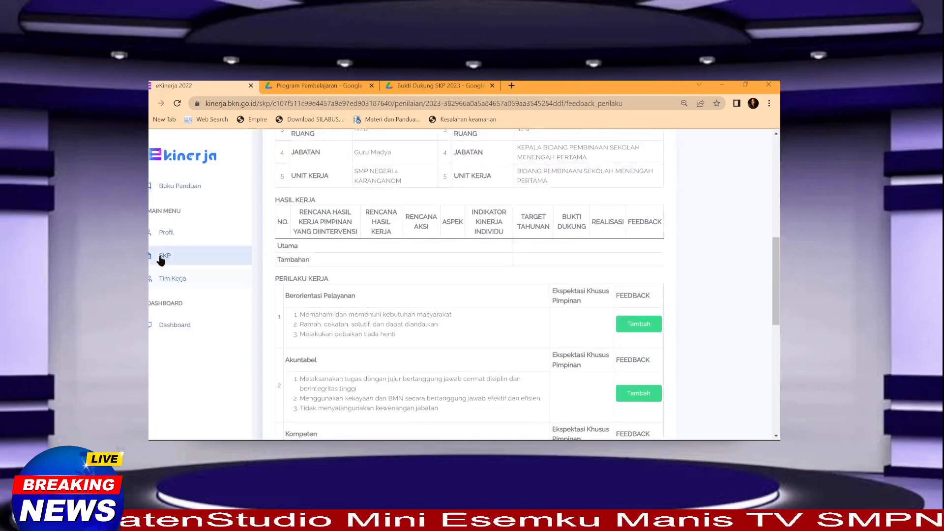
Step: Reopen the Januari Feedback Perilaku page via SKP > Penilaian and load the colleague's SKP
{"action": "left_click", "coordinate": [163, 266]}
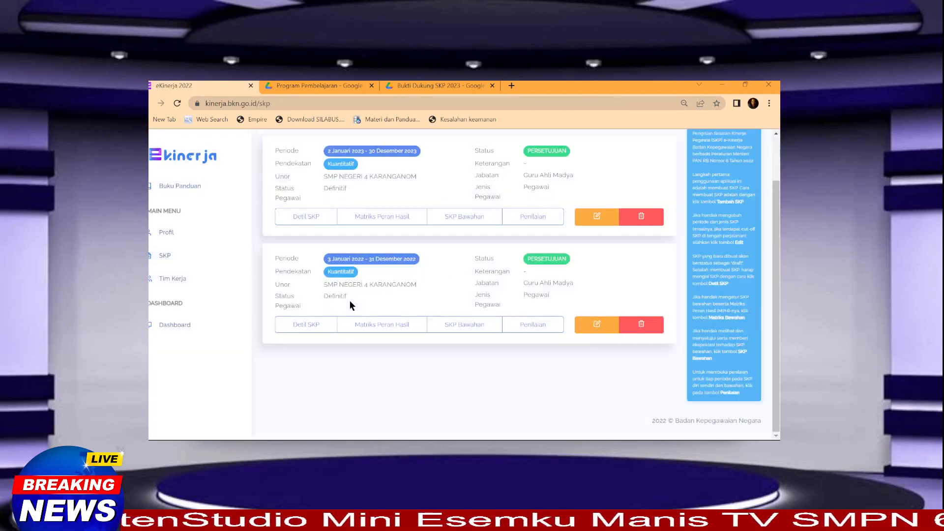
{"action": "left_click", "coordinate": [529, 216]}
{"action": "scroll", "coordinate": [442, 305], "scroll_direction": "down", "scroll_amount": 5}
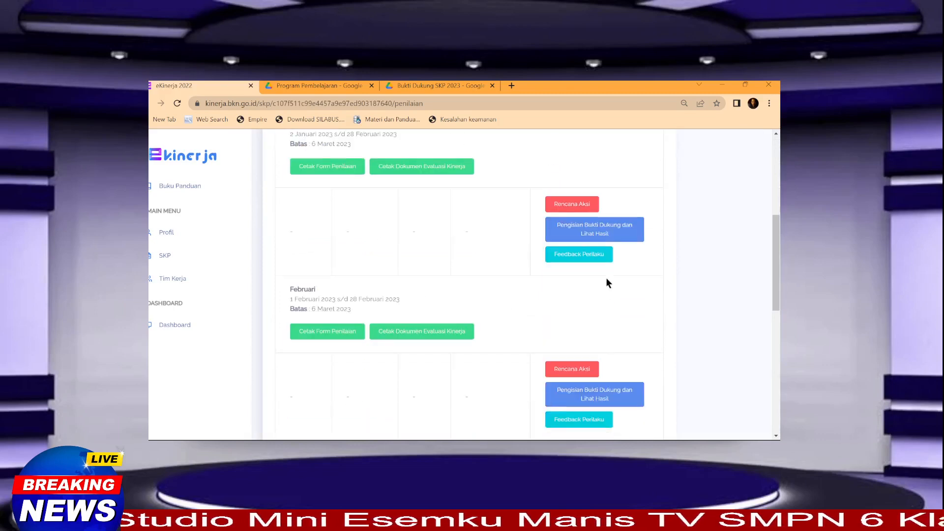
{"action": "left_click", "coordinate": [602, 255]}
{"action": "left_click", "coordinate": [403, 243]}
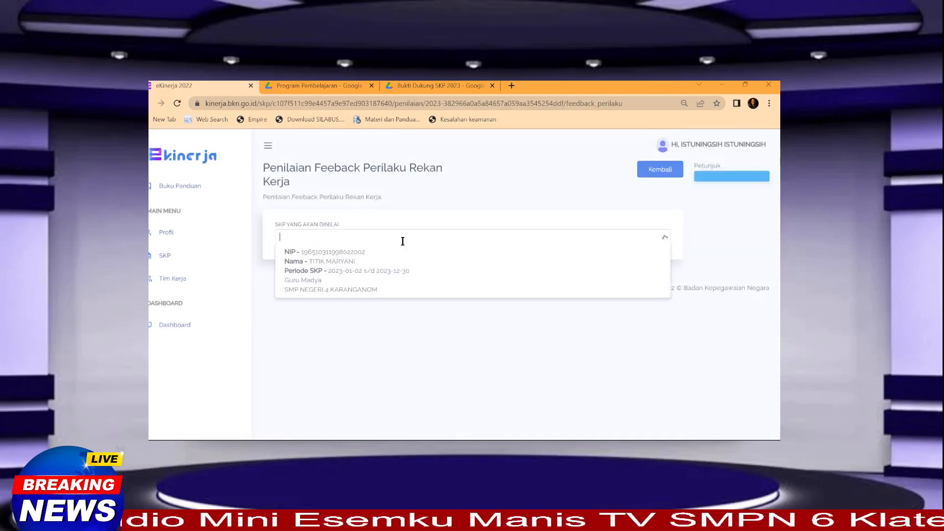
{"action": "left_click", "coordinate": [371, 273]}
{"action": "scroll", "coordinate": [507, 312], "scroll_direction": "down", "scroll_amount": 3}
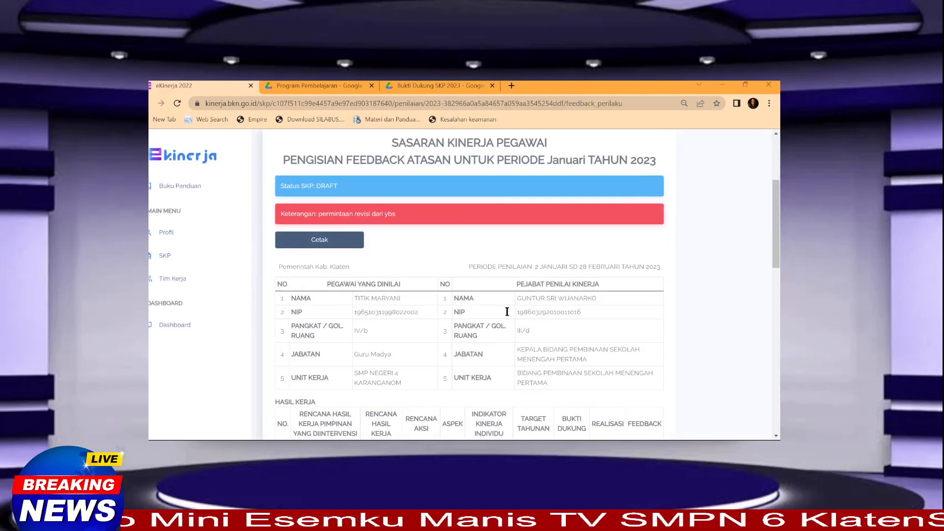
{"action": "scroll", "coordinate": [468, 286], "scroll_direction": "down", "scroll_amount": 2}
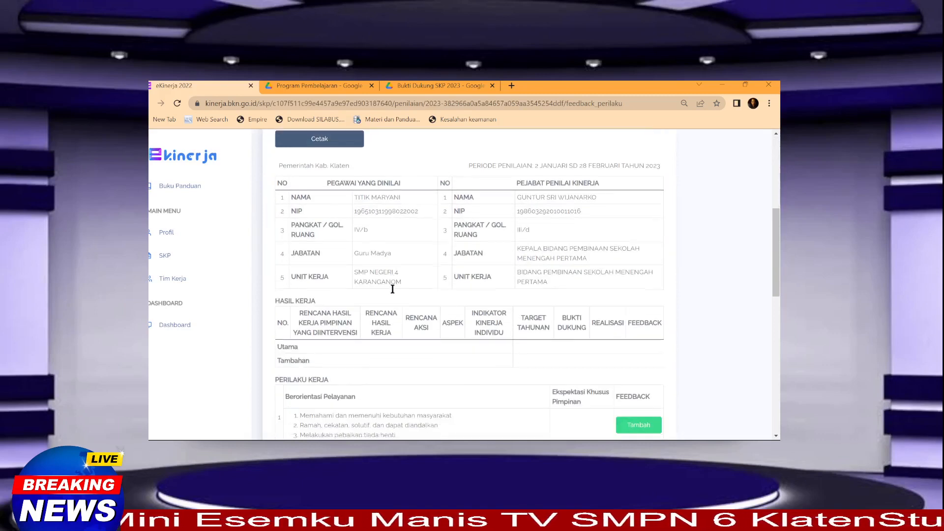
{"action": "scroll", "coordinate": [470, 291], "scroll_direction": "down", "scroll_amount": 6}
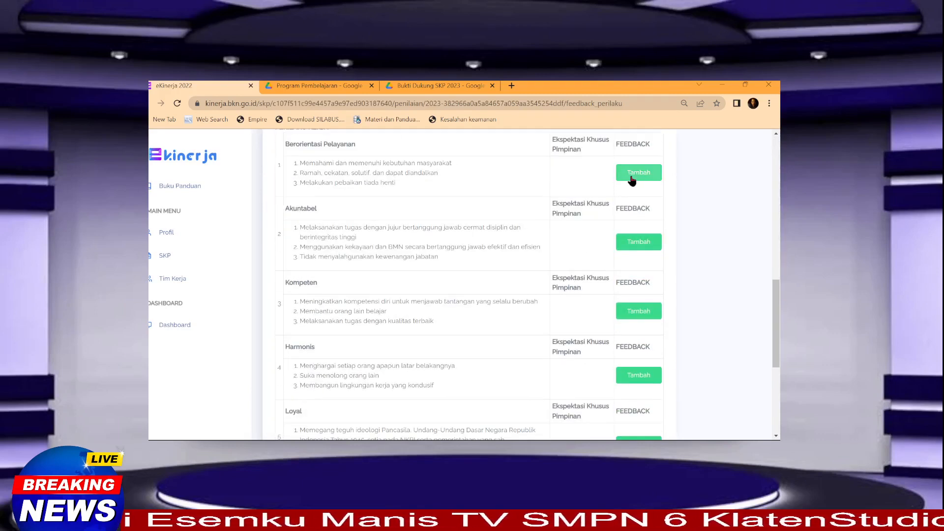
Step: Retry the Berorientasi Pelayanan thumbs-up; after the status 500 error, close the form and review the page
{"action": "left_click", "coordinate": [634, 176]}
{"action": "left_click", "coordinate": [306, 219]}
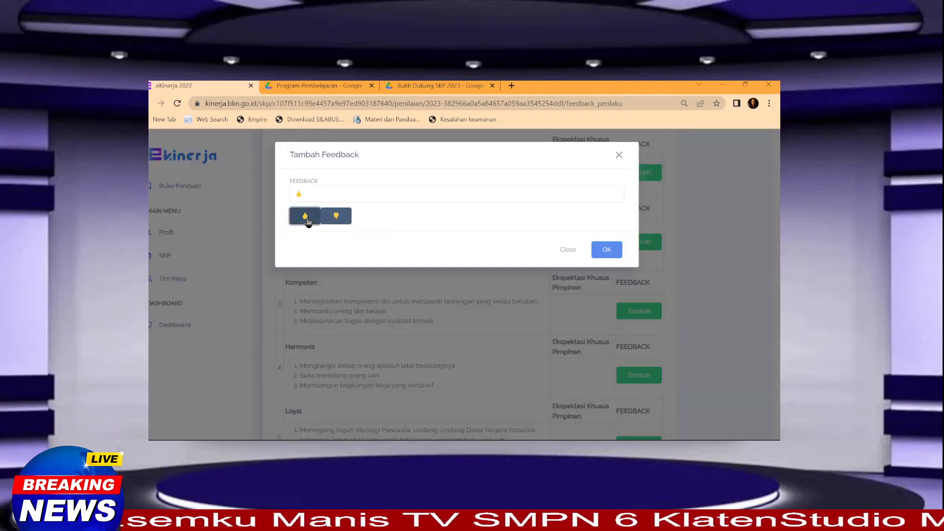
{"action": "left_click", "coordinate": [606, 250]}
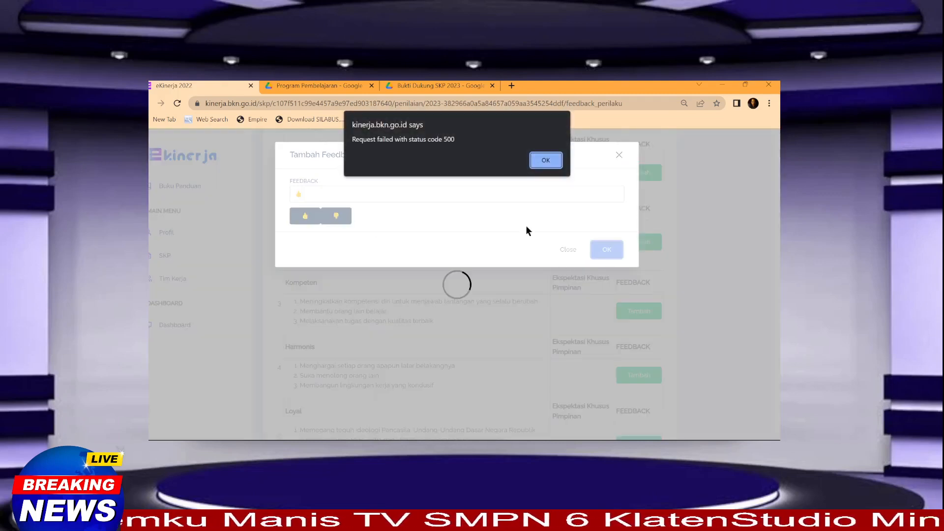
{"action": "left_click", "coordinate": [545, 160]}
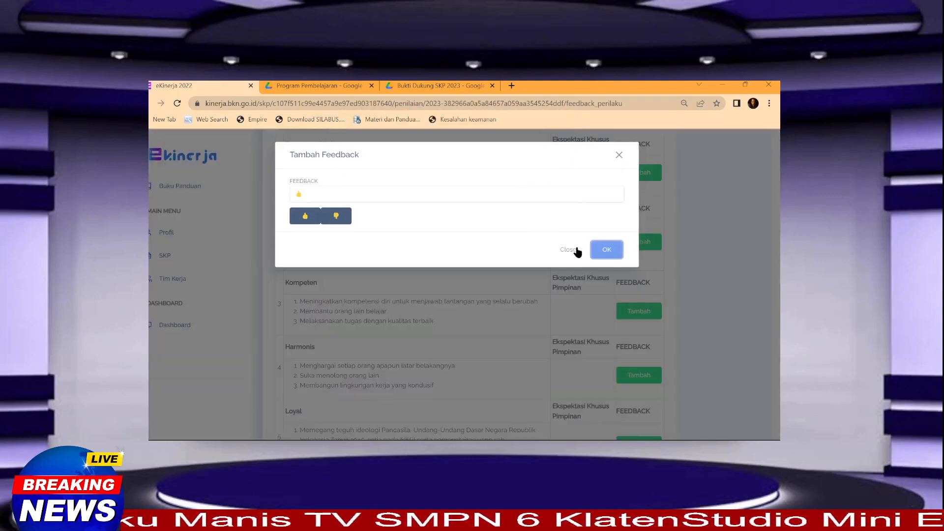
{"action": "left_click", "coordinate": [569, 250]}
{"action": "scroll", "coordinate": [417, 290], "scroll_direction": "up", "scroll_amount": 5}
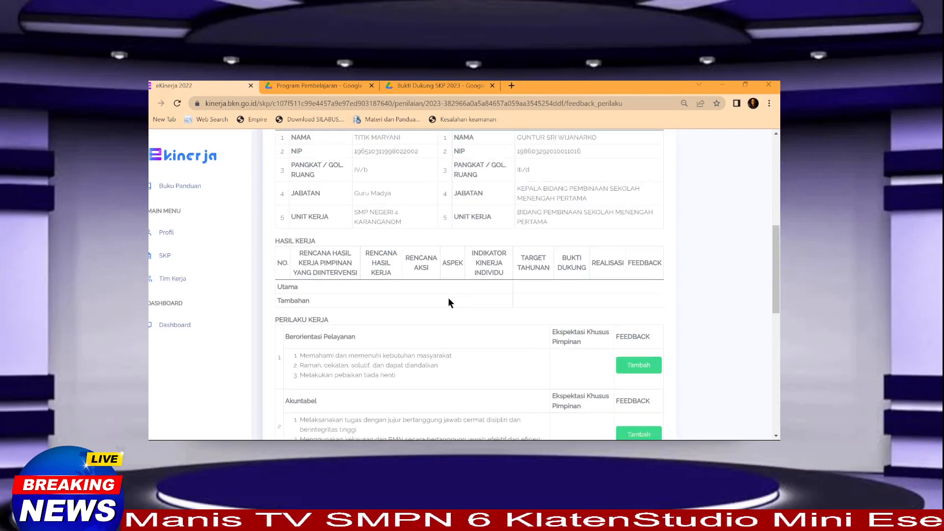
{"action": "scroll", "coordinate": [449, 299], "scroll_direction": "up", "scroll_amount": 2}
{"action": "scroll", "coordinate": [450, 300], "scroll_direction": "down", "scroll_amount": 3}
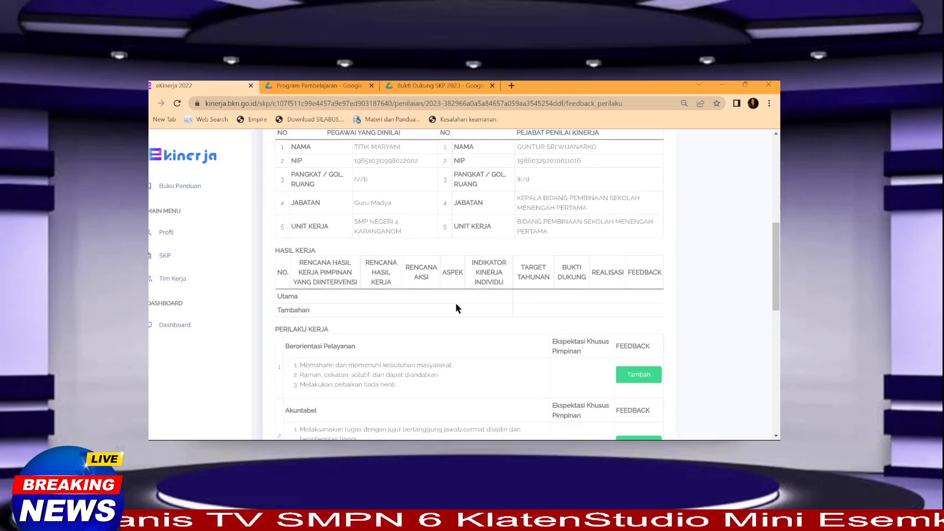
{"action": "scroll", "coordinate": [458, 302], "scroll_direction": "up", "scroll_amount": 2}
{"action": "scroll", "coordinate": [471, 304], "scroll_direction": "down", "scroll_amount": 2}
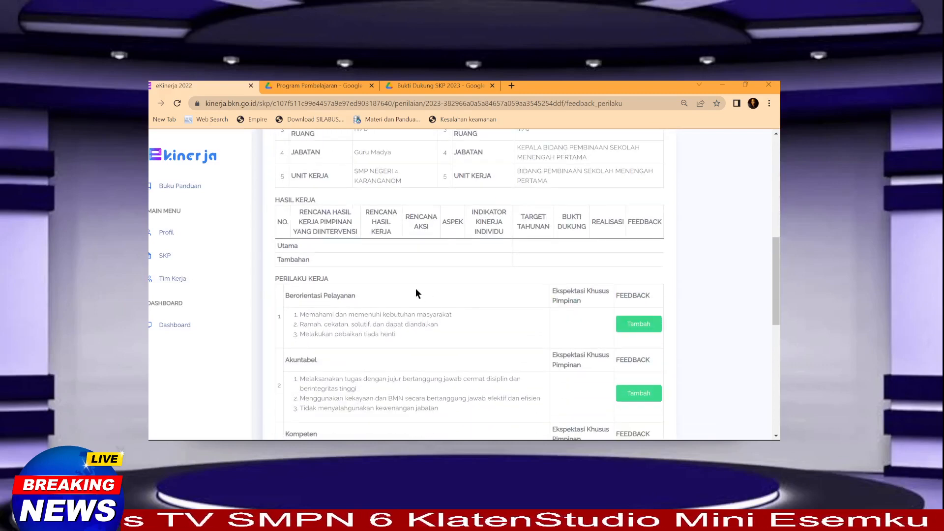
{"action": "scroll", "coordinate": [405, 281], "scroll_direction": "up", "scroll_amount": 2}
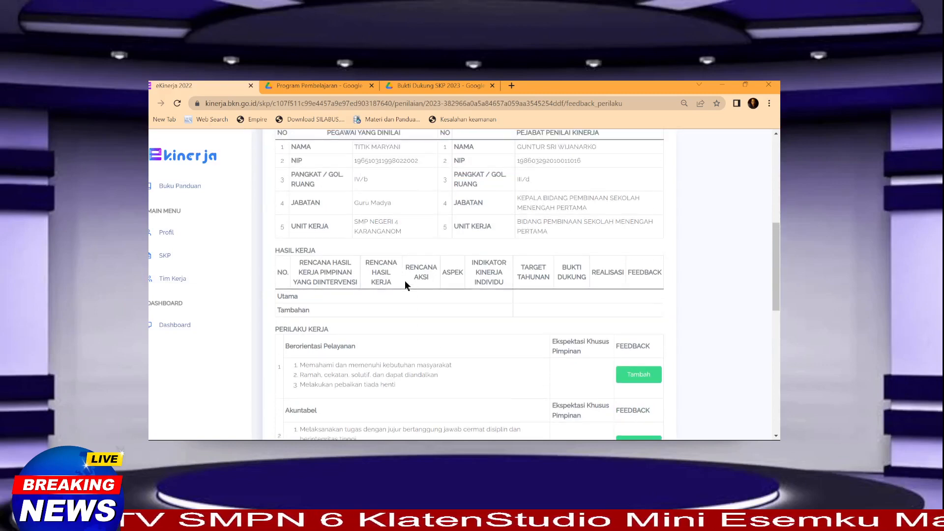
{"action": "scroll", "coordinate": [379, 334], "scroll_direction": "down", "scroll_amount": 2}
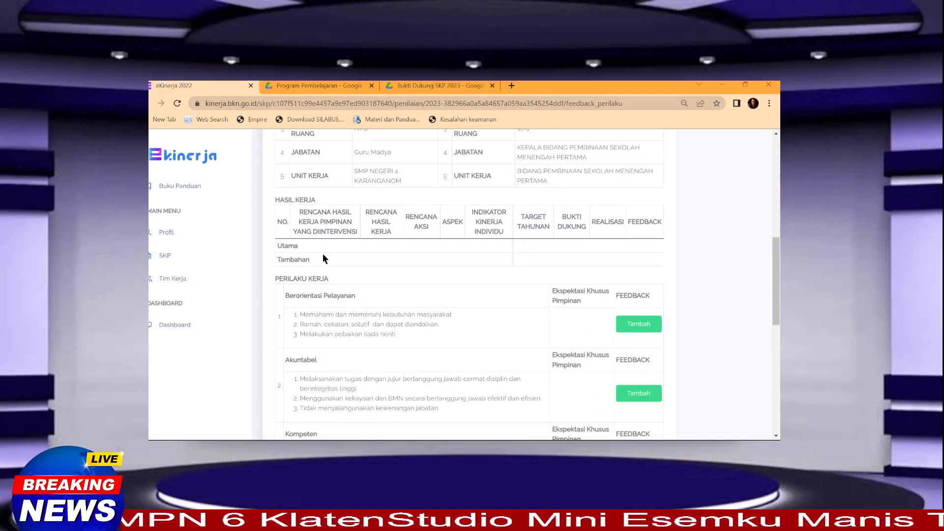
{"action": "scroll", "coordinate": [325, 285], "scroll_direction": "up", "scroll_amount": 1}
{"action": "scroll", "coordinate": [329, 306], "scroll_direction": "down", "scroll_amount": 1}
{"action": "scroll", "coordinate": [384, 306], "scroll_direction": "up", "scroll_amount": 2}
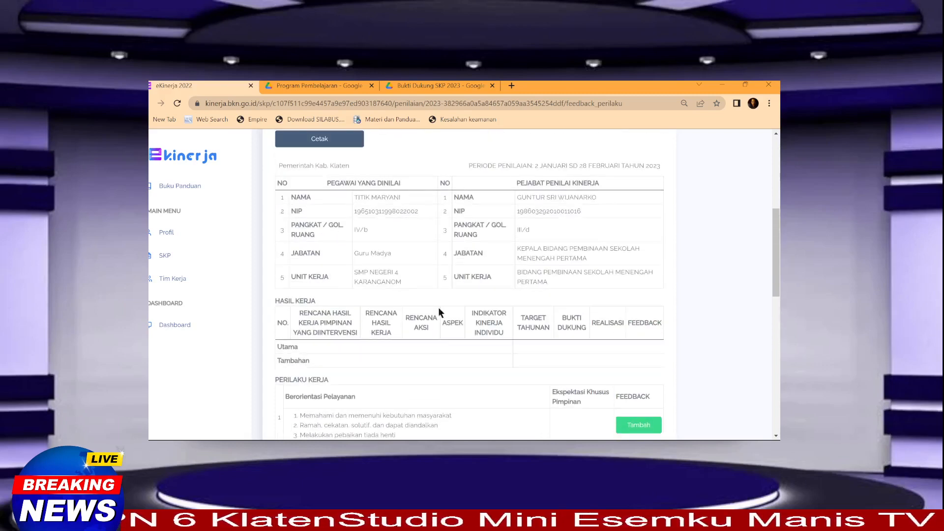
{"action": "scroll", "coordinate": [433, 300], "scroll_direction": "down", "scroll_amount": 1}
{"action": "scroll", "coordinate": [429, 297], "scroll_direction": "up", "scroll_amount": 6}
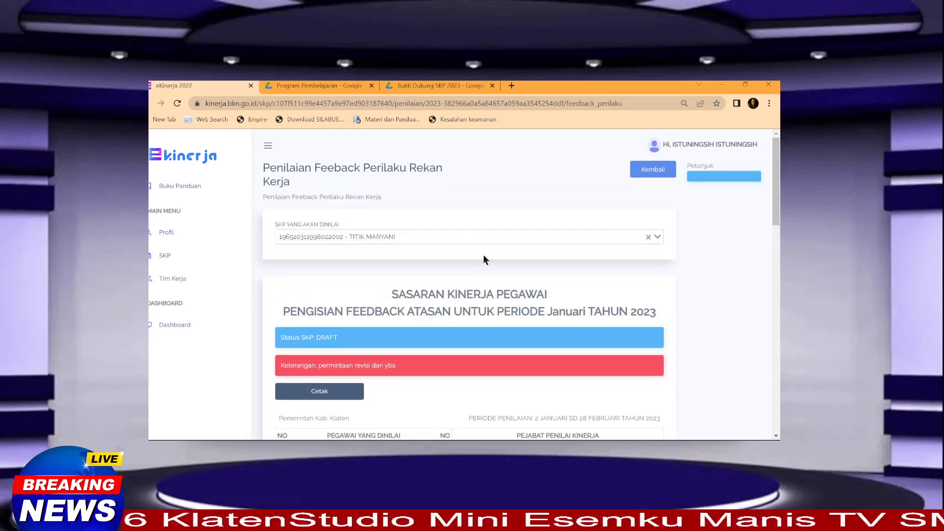
Step: Return to the Penilaian SKP page and scroll through its listed periods
{"action": "left_click", "coordinate": [641, 176]}
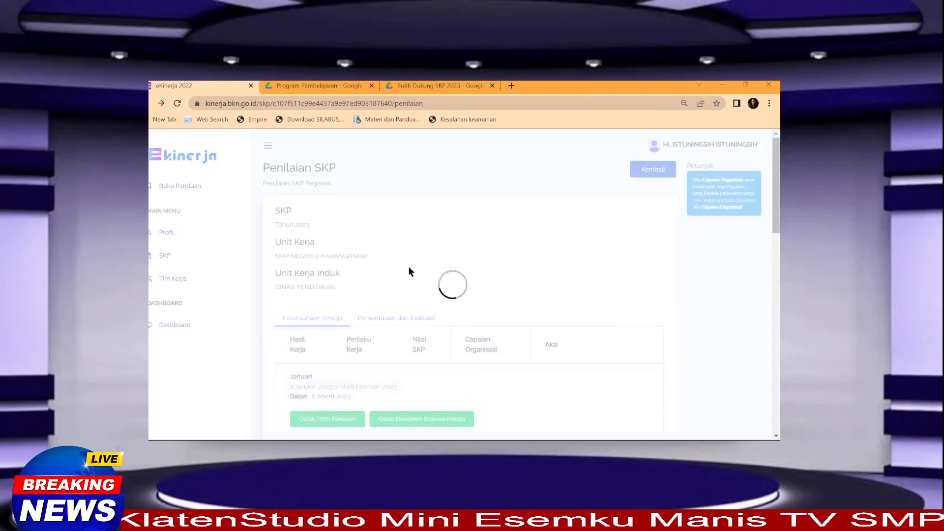
{"action": "scroll", "coordinate": [464, 317], "scroll_direction": "down", "scroll_amount": 4}
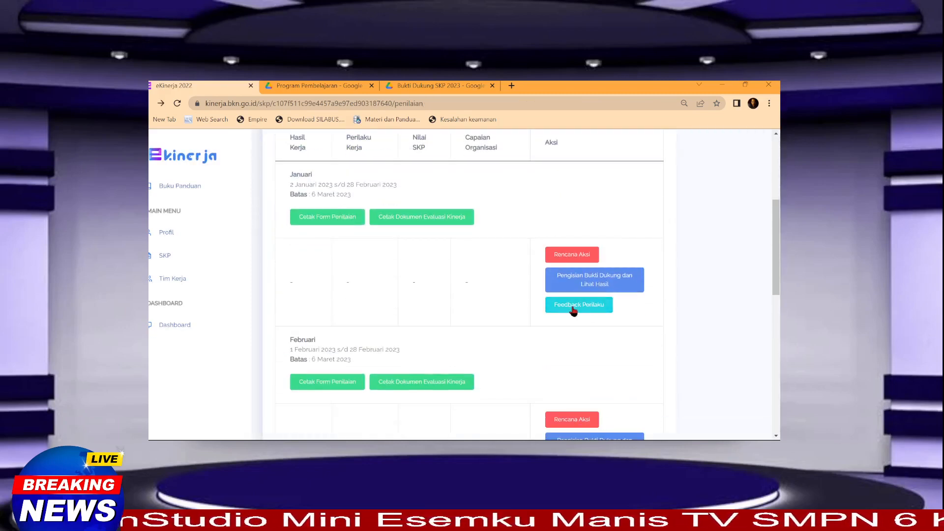
{"action": "scroll", "coordinate": [468, 290], "scroll_direction": "up", "scroll_amount": 3}
{"action": "scroll", "coordinate": [484, 305], "scroll_direction": "down", "scroll_amount": 2}
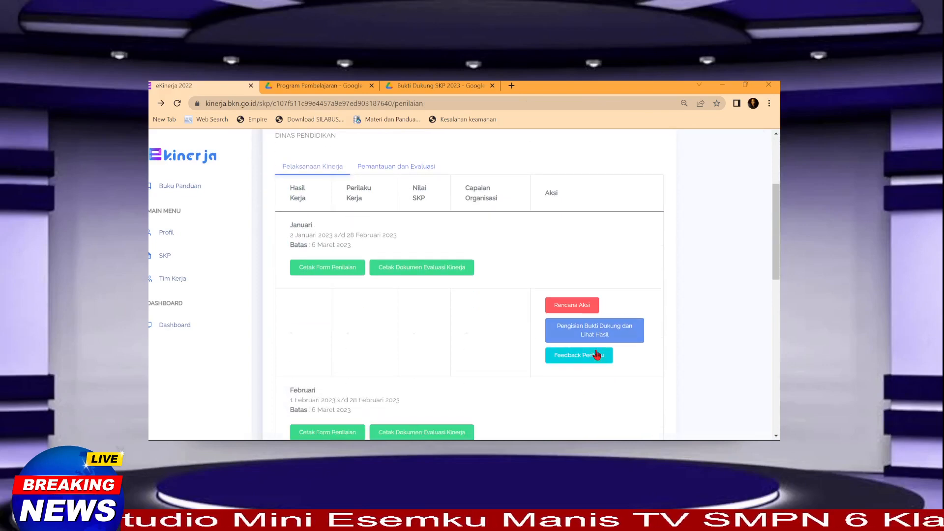
{"action": "scroll", "coordinate": [428, 290], "scroll_direction": "up", "scroll_amount": 3}
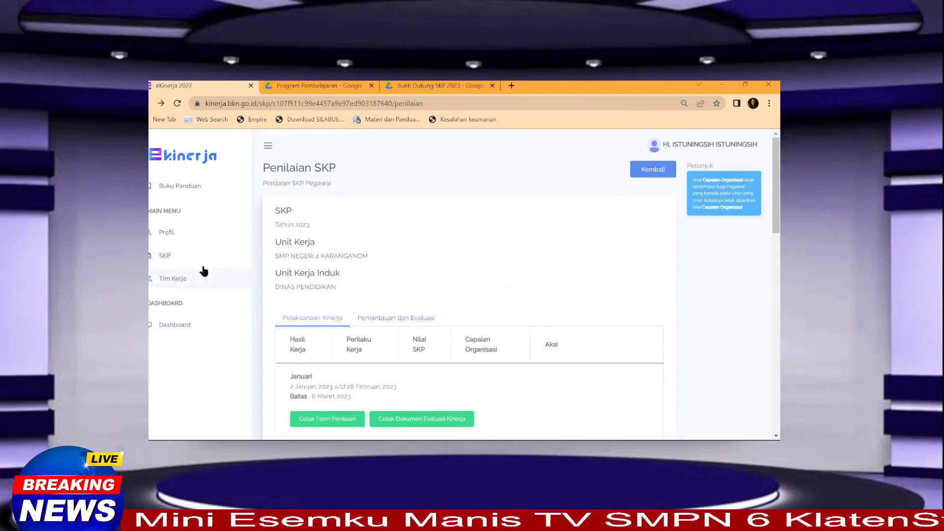
{"action": "scroll", "coordinate": [550, 322], "scroll_direction": "down", "scroll_amount": 2}
{"action": "scroll", "coordinate": [598, 372], "scroll_direction": "down", "scroll_amount": 2}
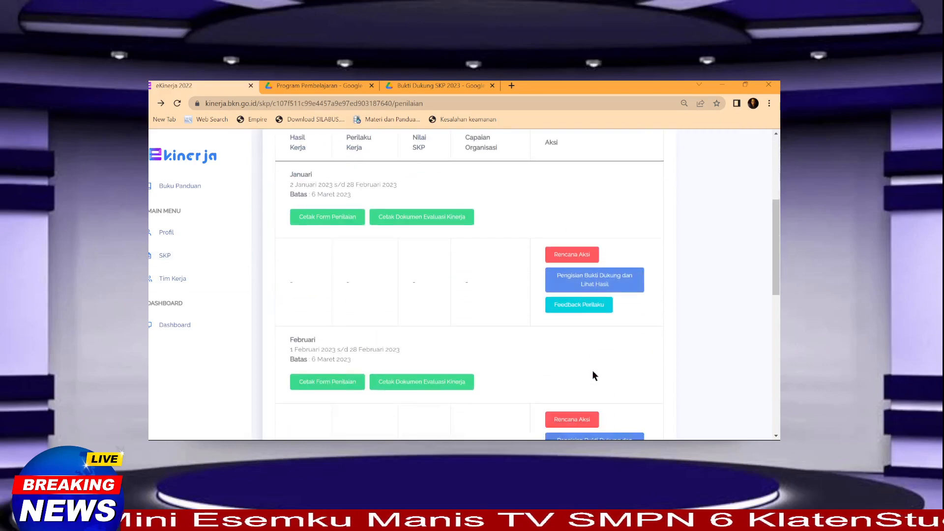
Step: Open the Januari behaviour feedback, view the SKP list twice without choosing, then go back
{"action": "left_click", "coordinate": [578, 305]}
{"action": "left_click", "coordinate": [396, 237]}
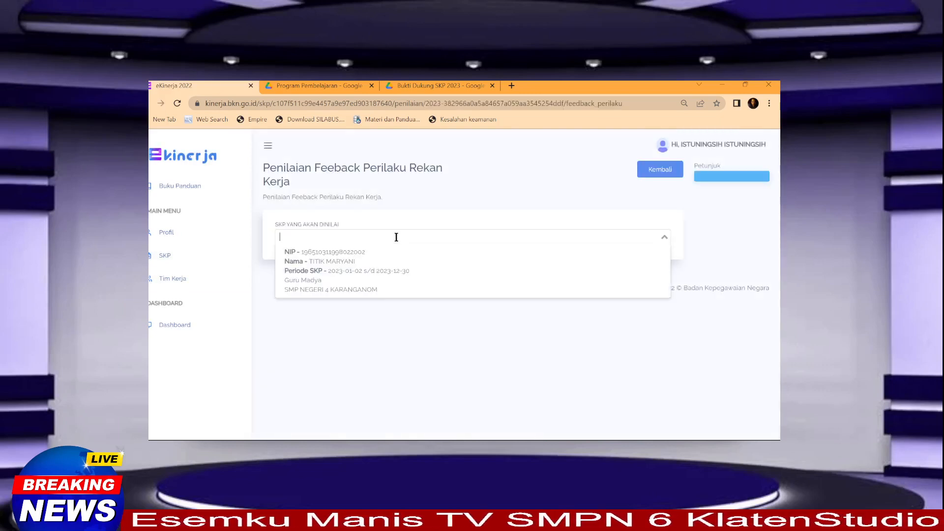
{"action": "left_click", "coordinate": [438, 352]}
{"action": "left_click", "coordinate": [350, 238]}
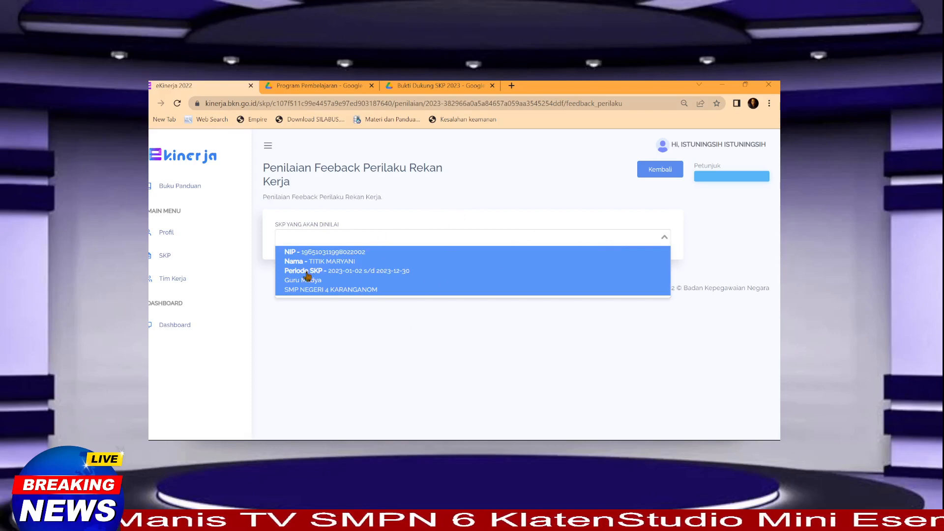
{"action": "left_click", "coordinate": [524, 196]}
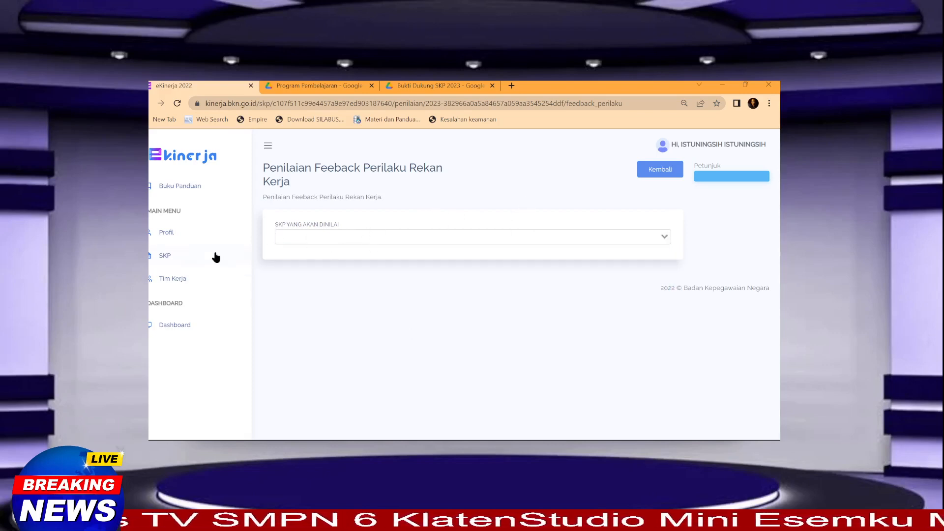
{"action": "left_click", "coordinate": [657, 172]}
{"action": "scroll", "coordinate": [484, 329], "scroll_direction": "down", "scroll_amount": 7}
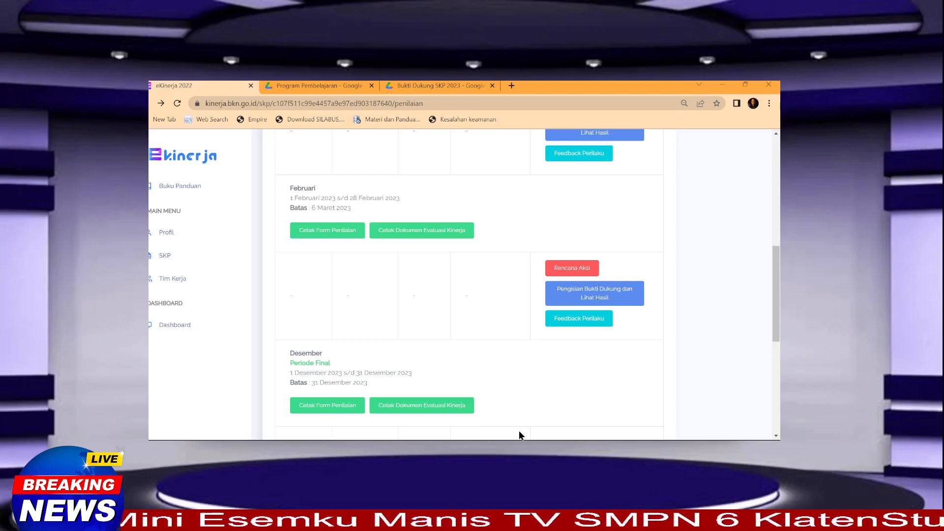
{"action": "scroll", "coordinate": [520, 334], "scroll_direction": "up", "scroll_amount": 10}
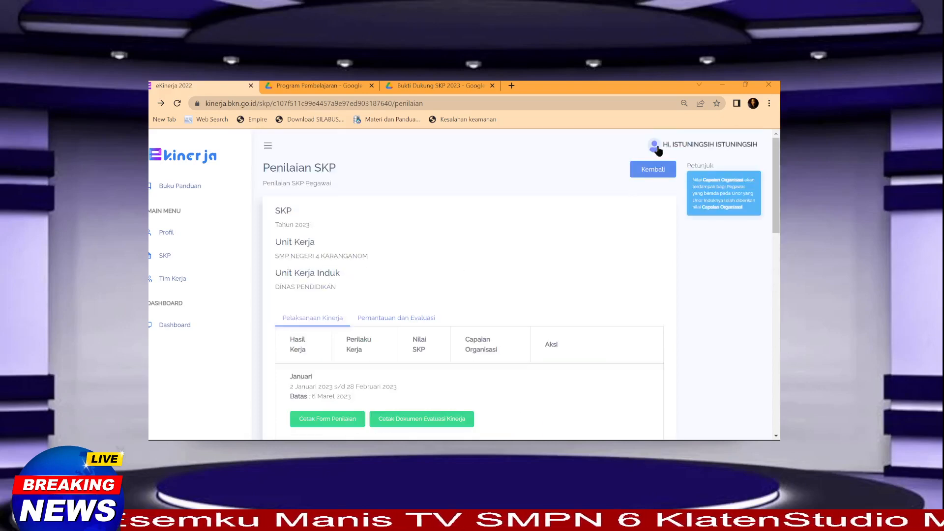
Step: Log out, sign in with another employee's saved MySAPK account, and open their Penilaian periods
{"action": "left_click", "coordinate": [656, 147]}
{"action": "left_click", "coordinate": [678, 147]}
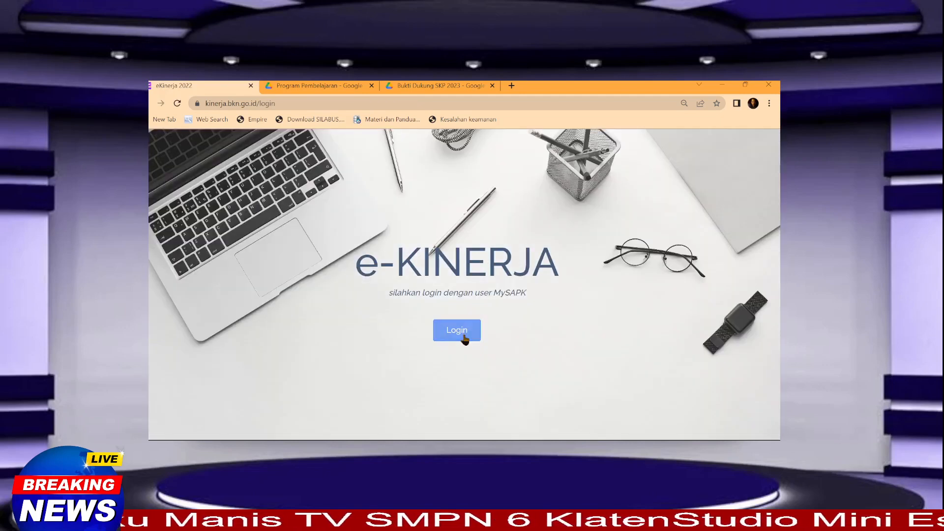
{"action": "left_click", "coordinate": [463, 335]}
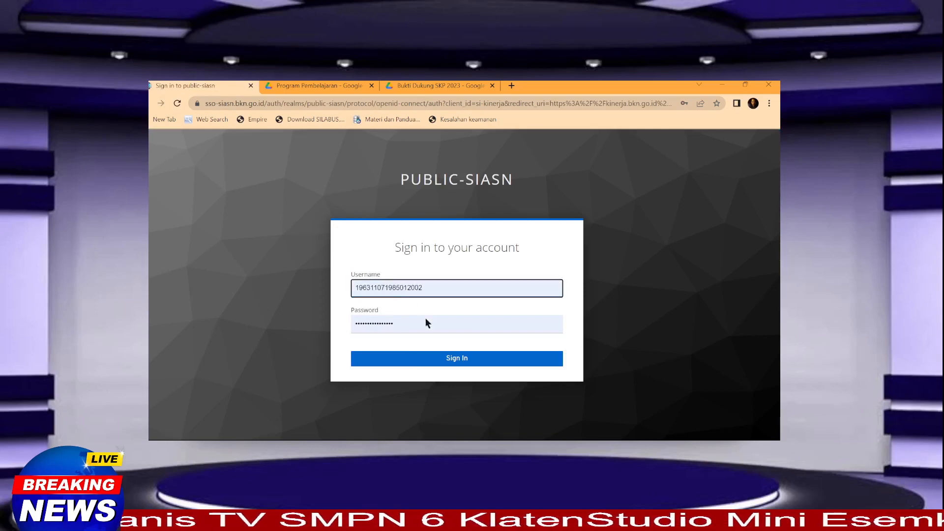
{"action": "left_click", "coordinate": [443, 349]}
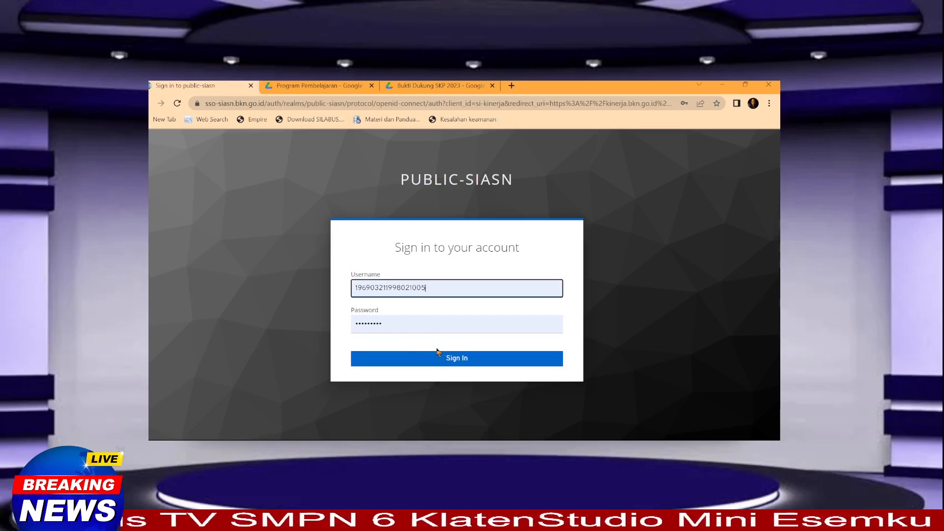
{"action": "left_click", "coordinate": [445, 359]}
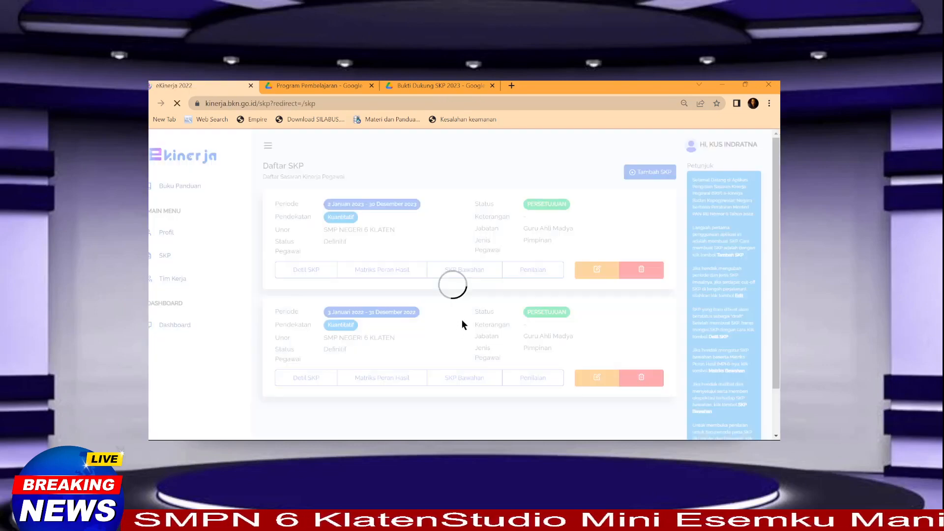
{"action": "left_click", "coordinate": [535, 273]}
{"action": "scroll", "coordinate": [488, 325], "scroll_direction": "down", "scroll_amount": 5}
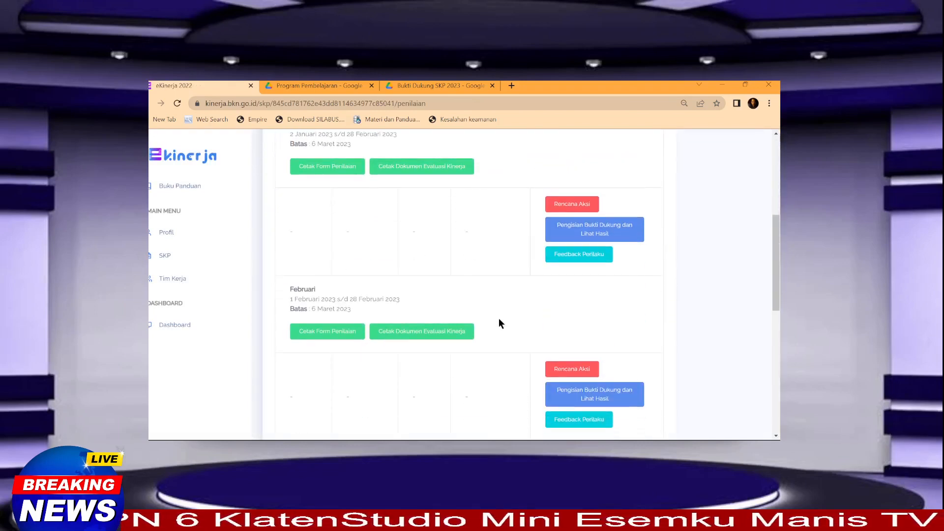
Step: Open the Januari Rencana Aksi and scroll through its six work results and saved actions
{"action": "left_click", "coordinate": [572, 203]}
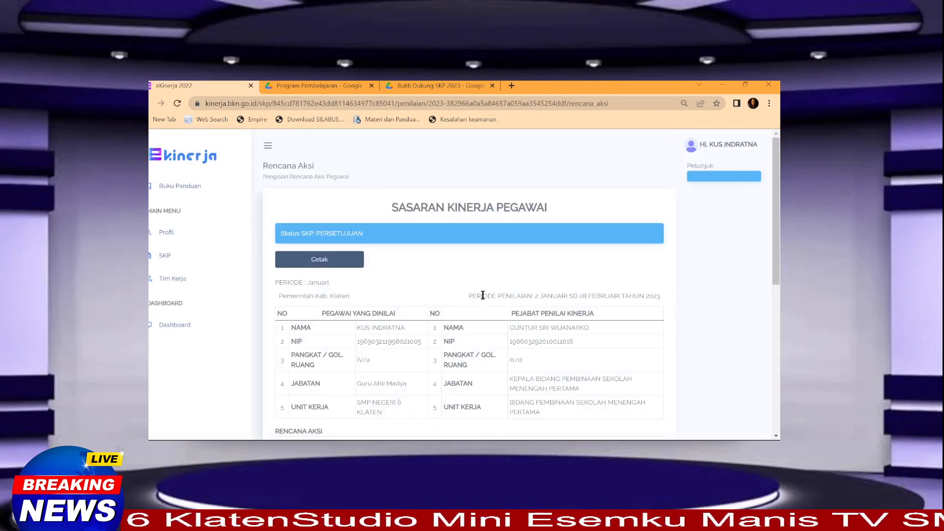
{"action": "scroll", "coordinate": [482, 295], "scroll_direction": "down", "scroll_amount": 6}
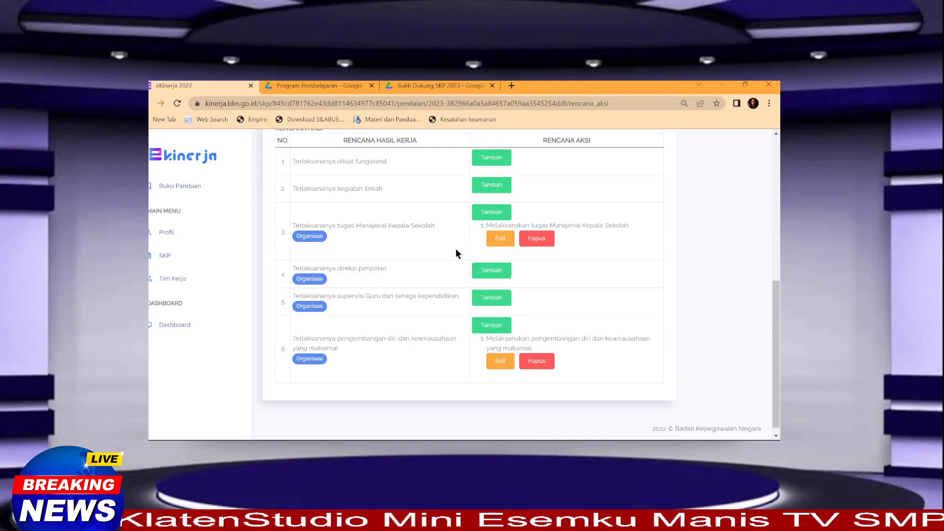
{"action": "scroll", "coordinate": [453, 256], "scroll_direction": "up", "scroll_amount": 1}
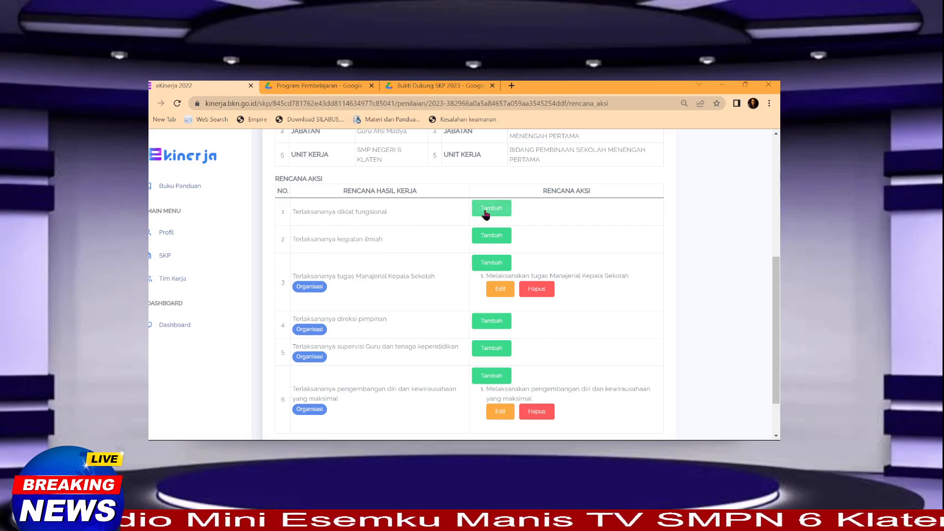
{"action": "scroll", "coordinate": [489, 231], "scroll_direction": "up", "scroll_amount": 1}
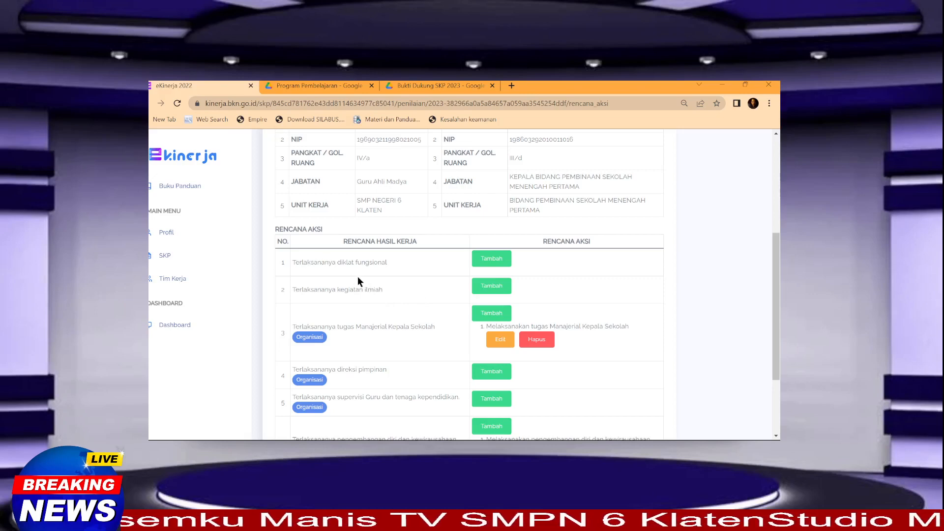
{"action": "scroll", "coordinate": [358, 281], "scroll_direction": "up", "scroll_amount": 2}
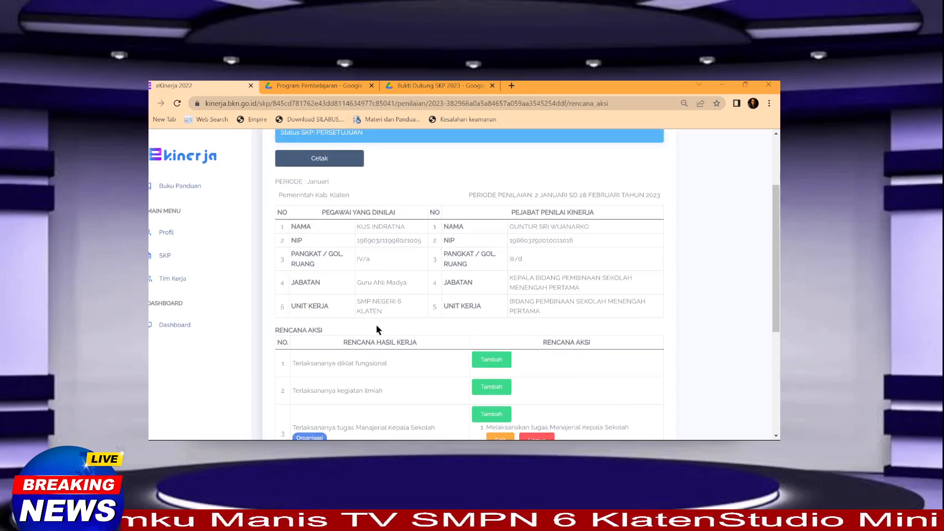
{"action": "scroll", "coordinate": [348, 310], "scroll_direction": "down", "scroll_amount": 2}
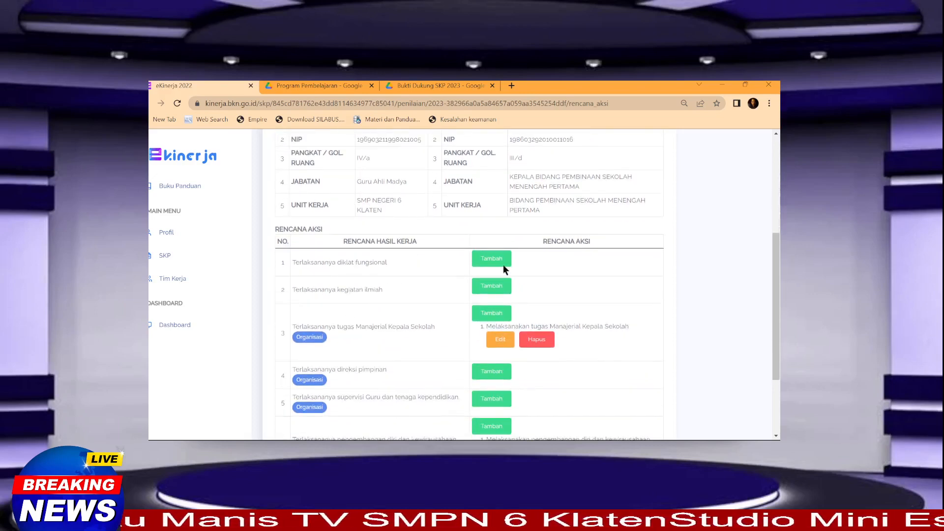
{"action": "scroll", "coordinate": [489, 274], "scroll_direction": "down", "scroll_amount": 2}
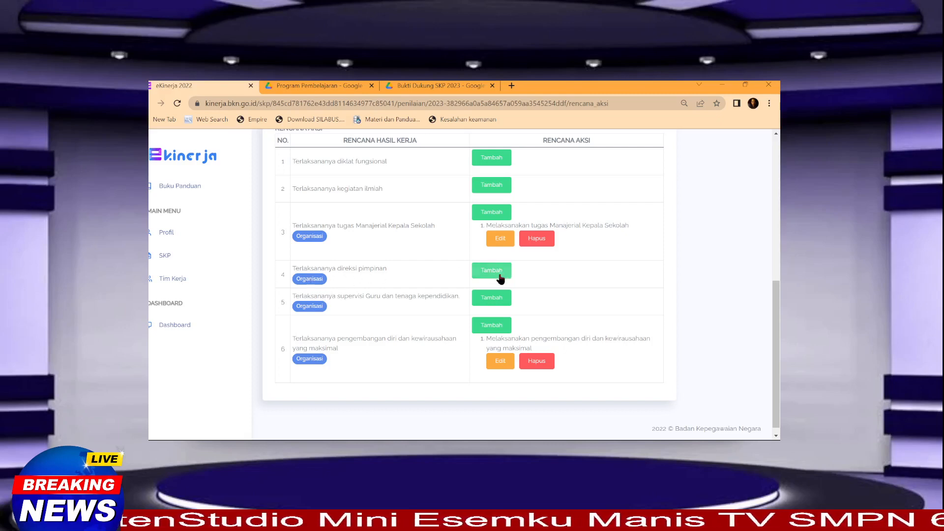
{"action": "scroll", "coordinate": [500, 278], "scroll_direction": "up", "scroll_amount": 1}
{"action": "scroll", "coordinate": [425, 276], "scroll_direction": "down", "scroll_amount": 1}
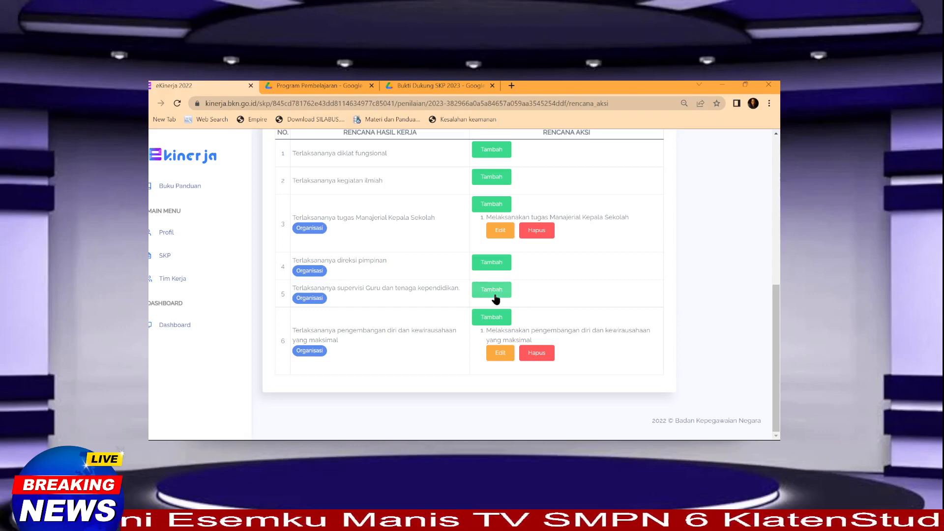
{"action": "scroll", "coordinate": [495, 300], "scroll_direction": "up", "scroll_amount": 1}
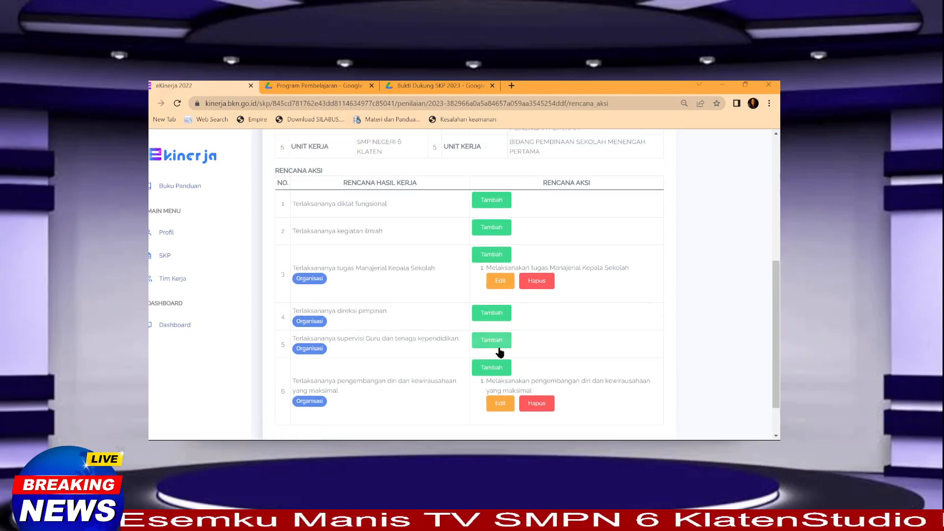
{"action": "scroll", "coordinate": [493, 350], "scroll_direction": "up", "scroll_amount": 2}
{"action": "scroll", "coordinate": [491, 319], "scroll_direction": "down", "scroll_amount": 3}
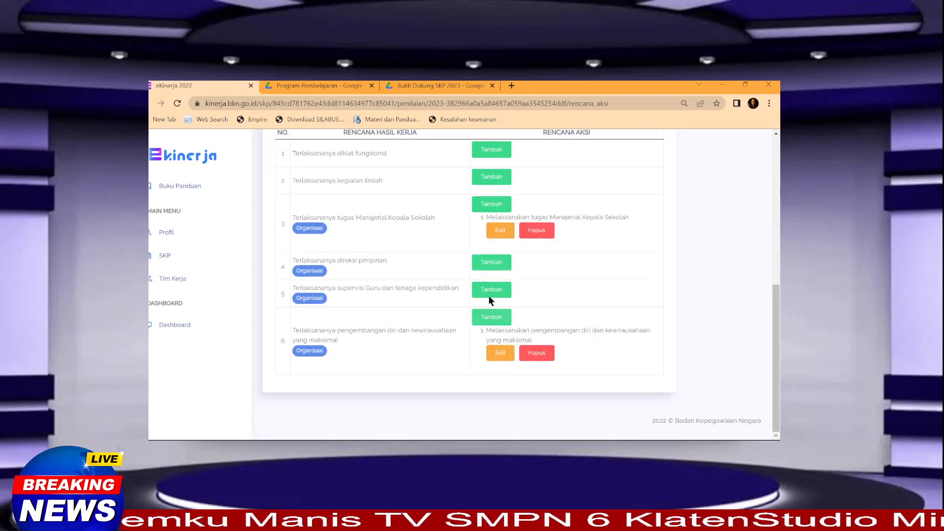
{"action": "scroll", "coordinate": [490, 298], "scroll_direction": "up", "scroll_amount": 1}
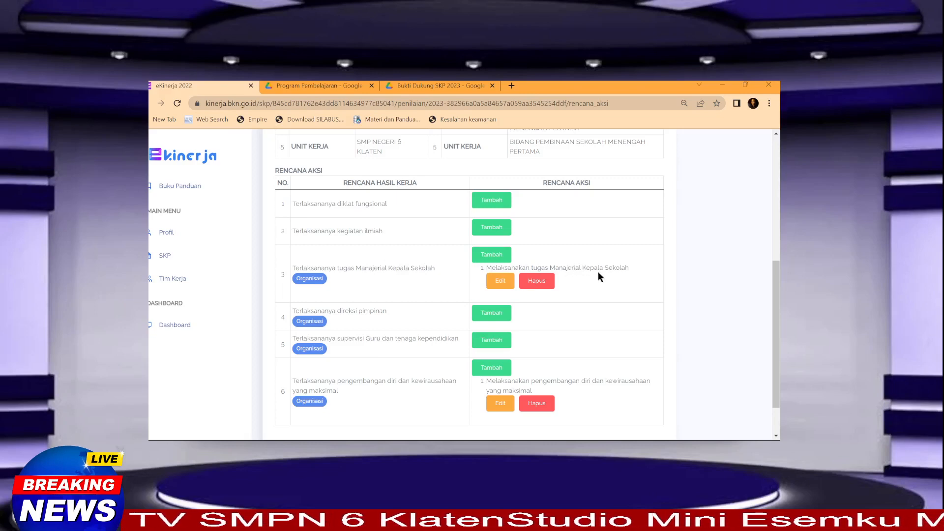
{"action": "scroll", "coordinate": [510, 311], "scroll_direction": "down", "scroll_amount": 2}
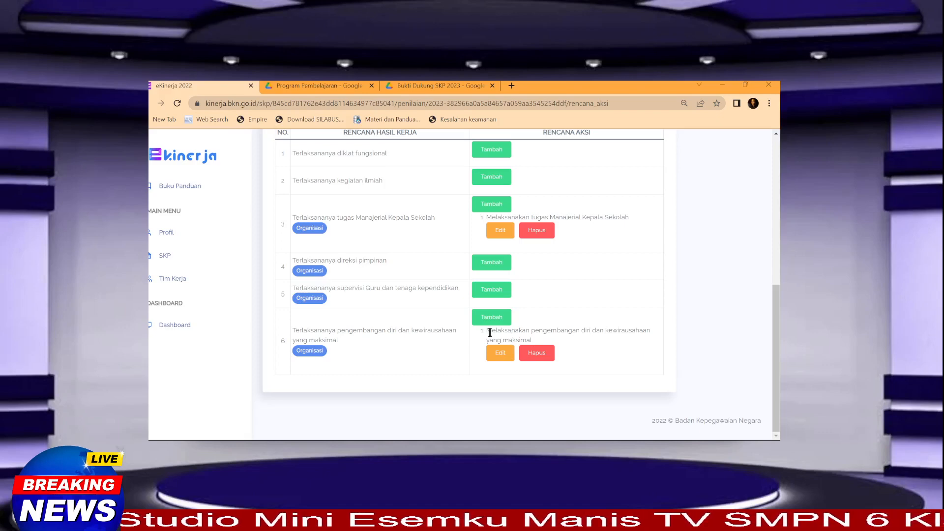
{"action": "scroll", "coordinate": [478, 319], "scroll_direction": "up", "scroll_amount": 1}
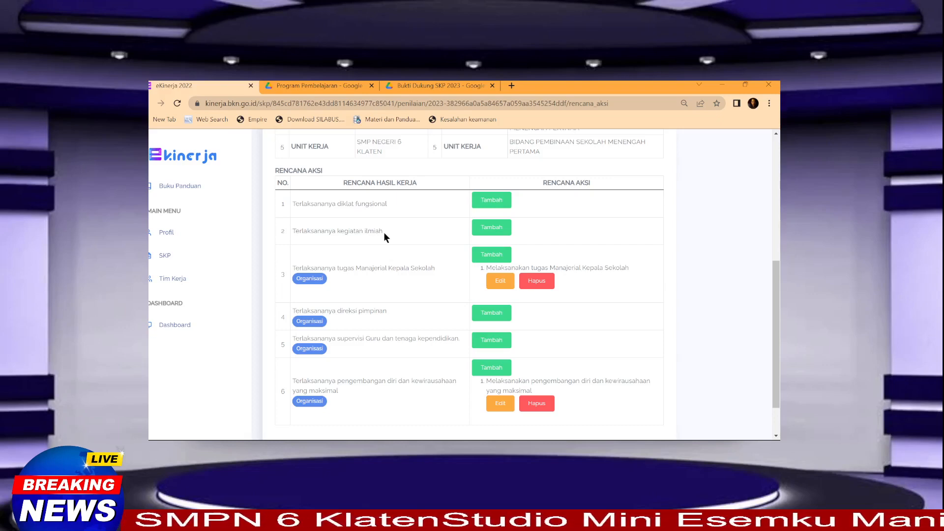
{"action": "scroll", "coordinate": [488, 234], "scroll_direction": "up", "scroll_amount": 3}
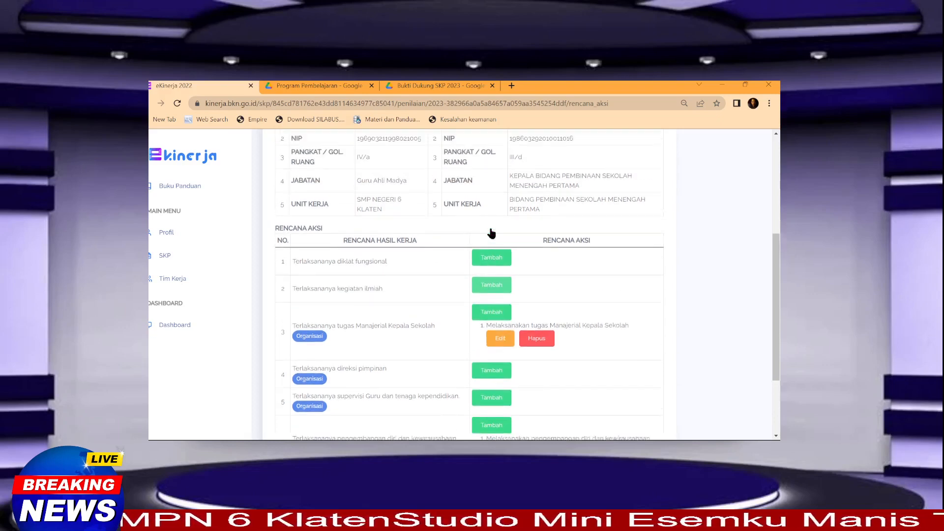
{"action": "scroll", "coordinate": [489, 300], "scroll_direction": "up", "scroll_amount": 3}
{"action": "scroll", "coordinate": [494, 344], "scroll_direction": "down", "scroll_amount": 7}
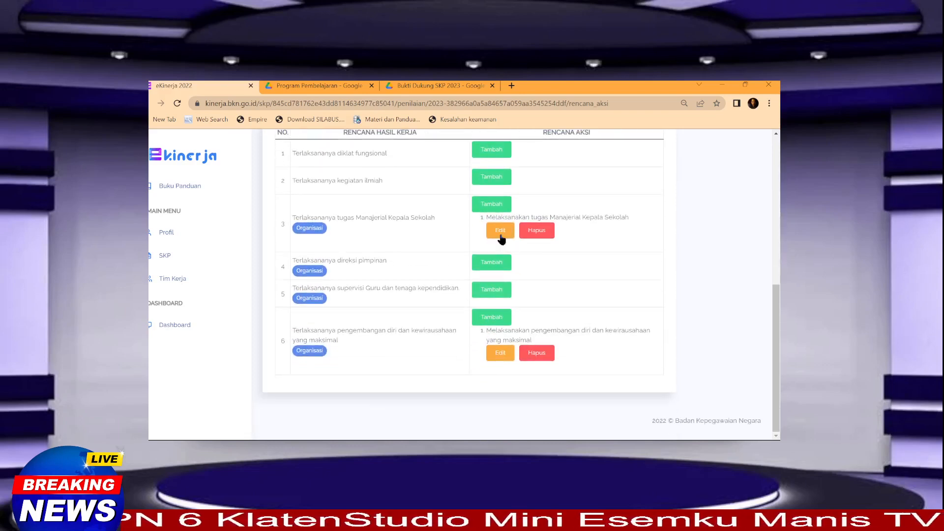
{"action": "scroll", "coordinate": [503, 246], "scroll_direction": "up", "scroll_amount": 2}
{"action": "scroll", "coordinate": [500, 263], "scroll_direction": "down", "scroll_amount": 3}
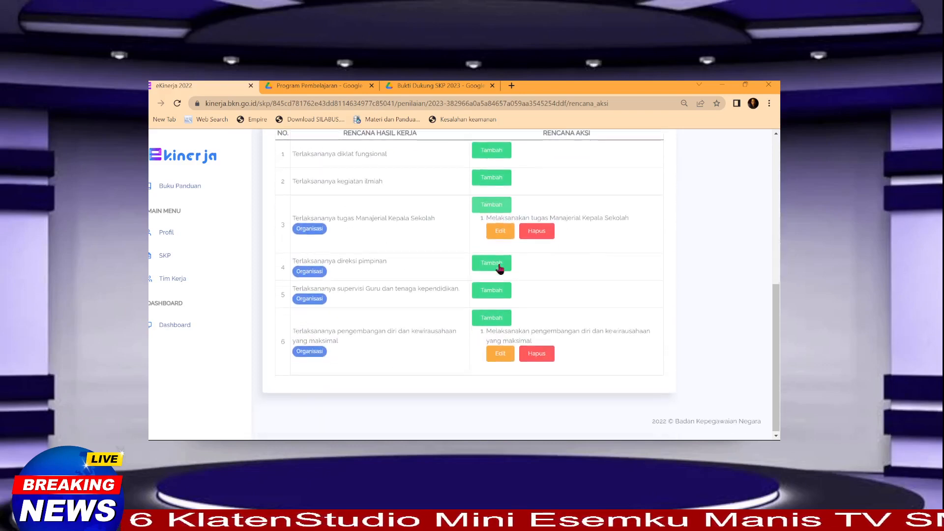
{"action": "scroll", "coordinate": [476, 289], "scroll_direction": "up", "scroll_amount": 3}
{"action": "scroll", "coordinate": [474, 288], "scroll_direction": "down", "scroll_amount": 2}
{"action": "scroll", "coordinate": [457, 295], "scroll_direction": "up", "scroll_amount": 1}
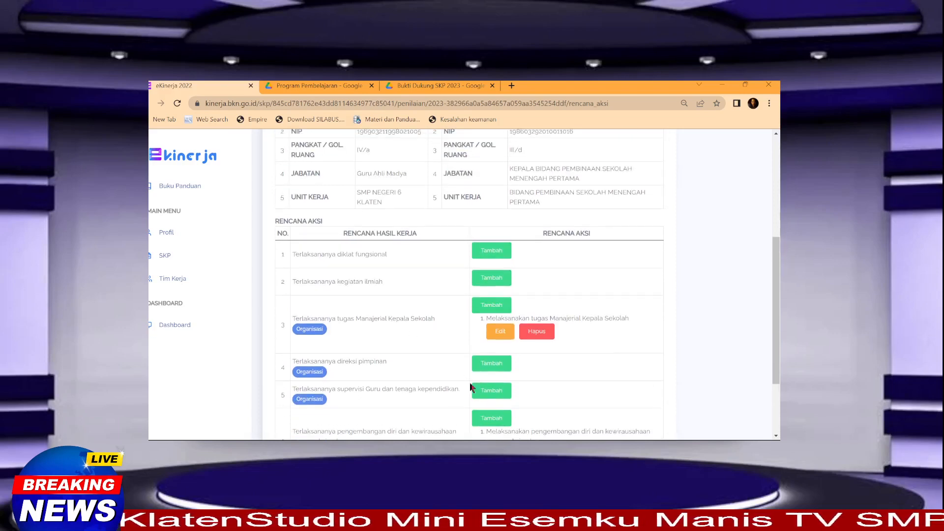